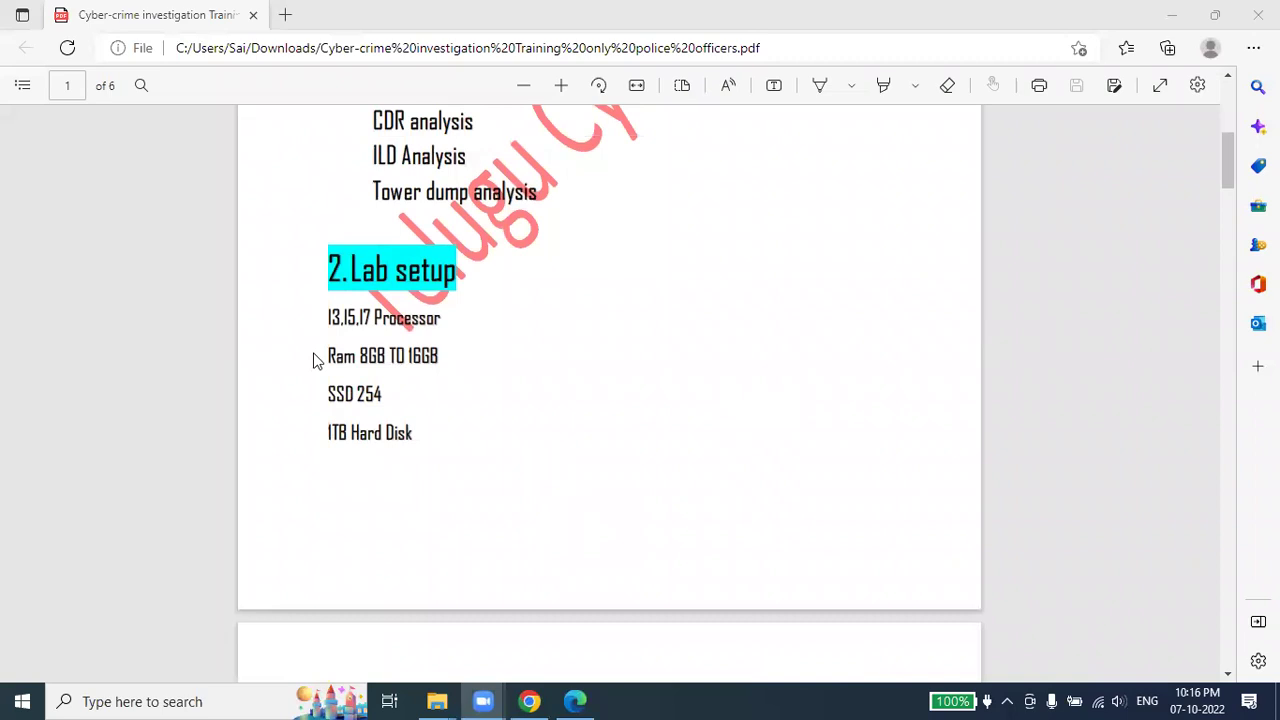
- Review the Lab setup requirements, select the SSD 254 line, and continue to the Operating System section
click(583, 658)
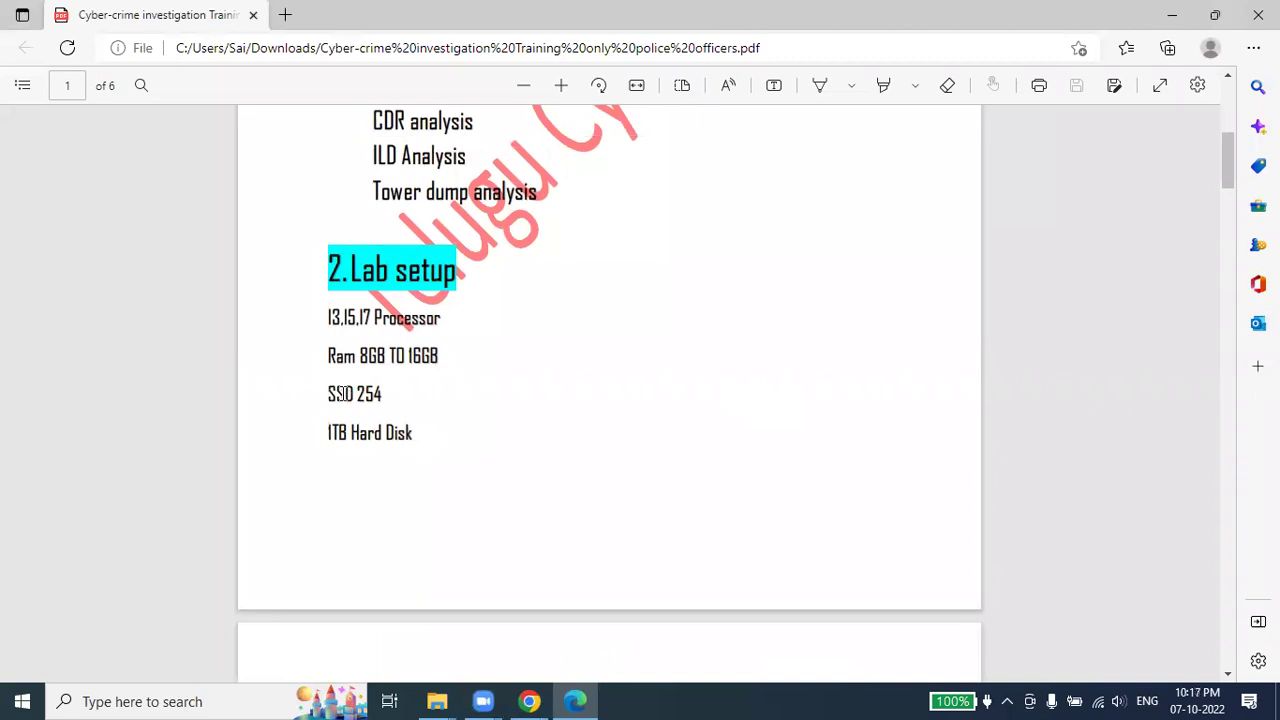
drag(338, 394, 399, 393)
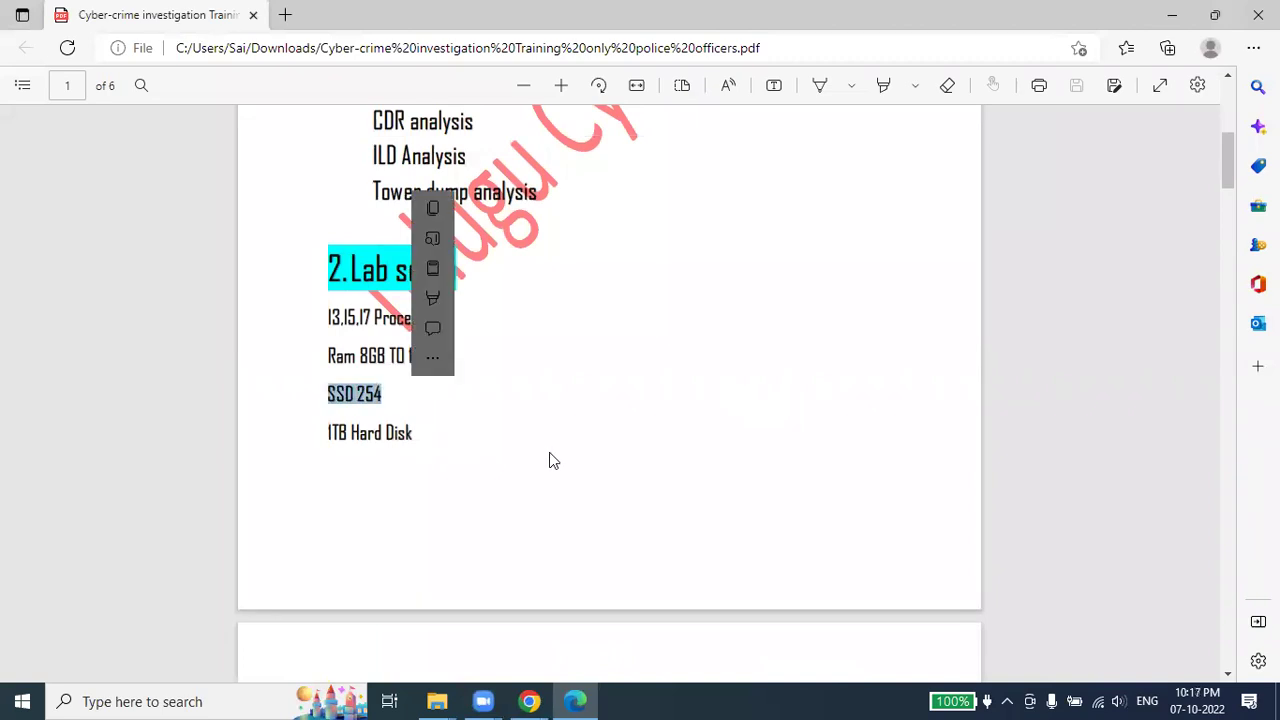
click(512, 474)
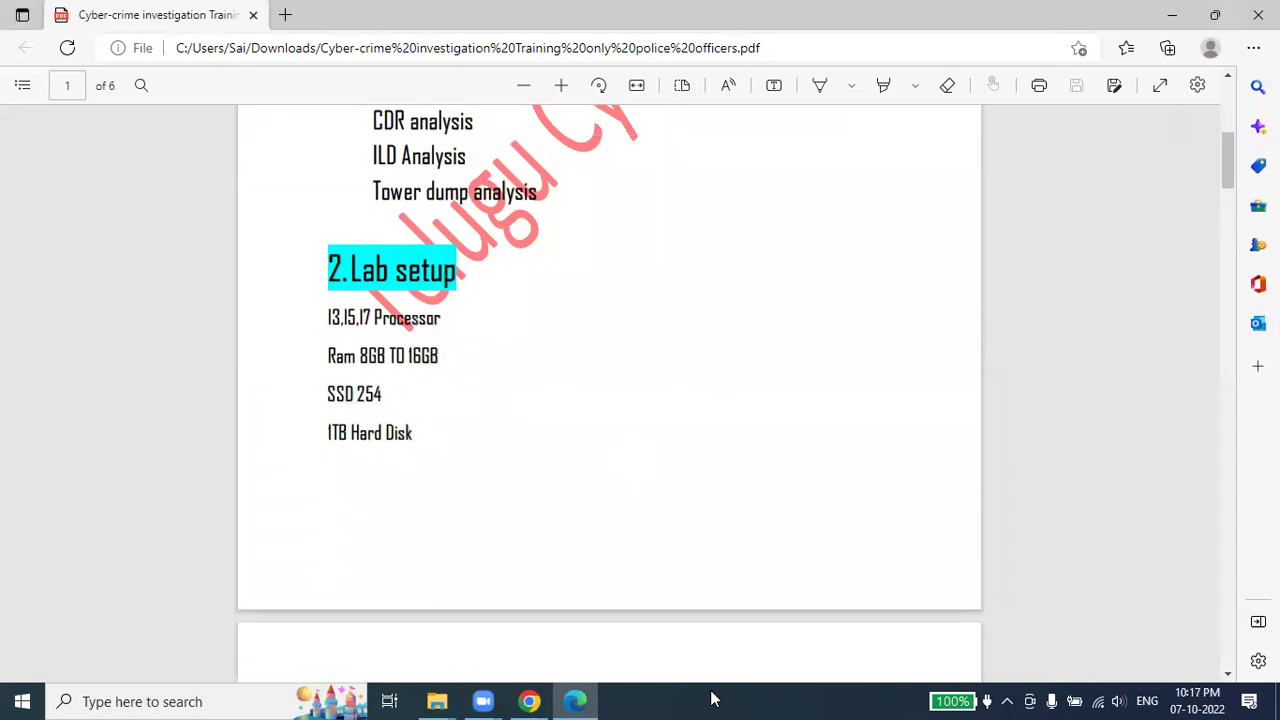
scroll(527, 410, down, 3)
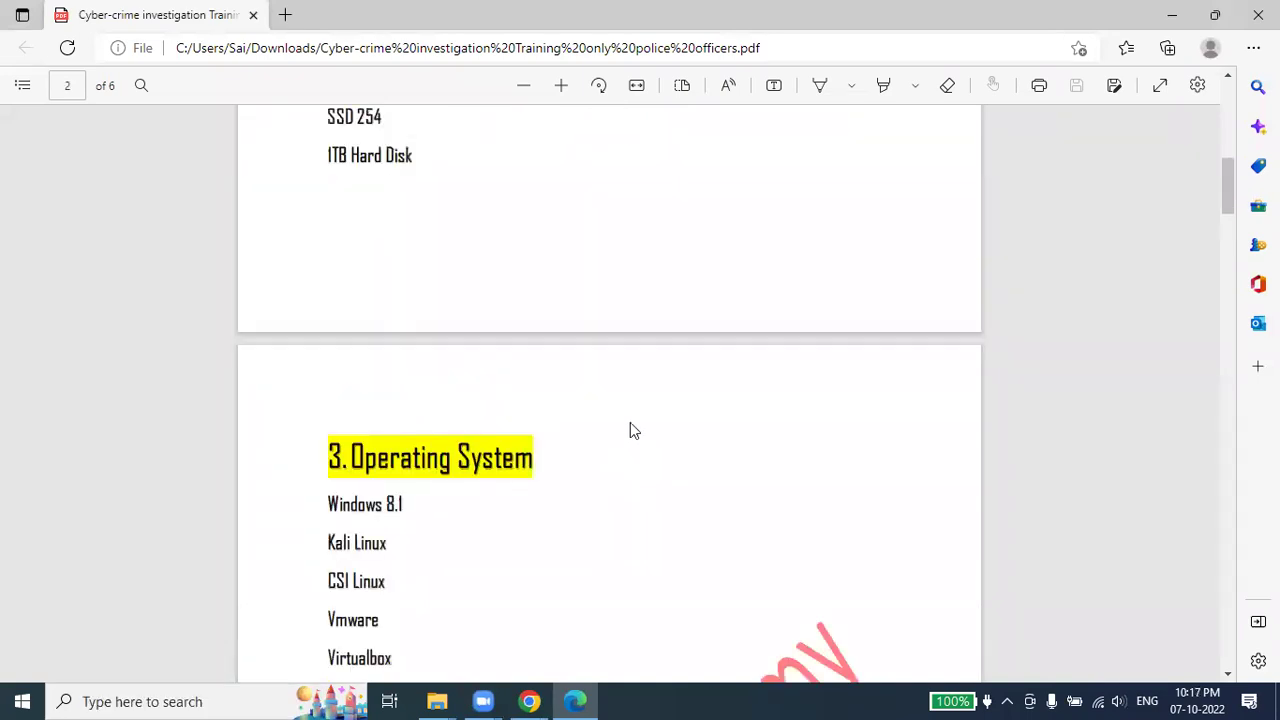
scroll(630, 431, down, 3)
scroll(787, 648, down, 1)
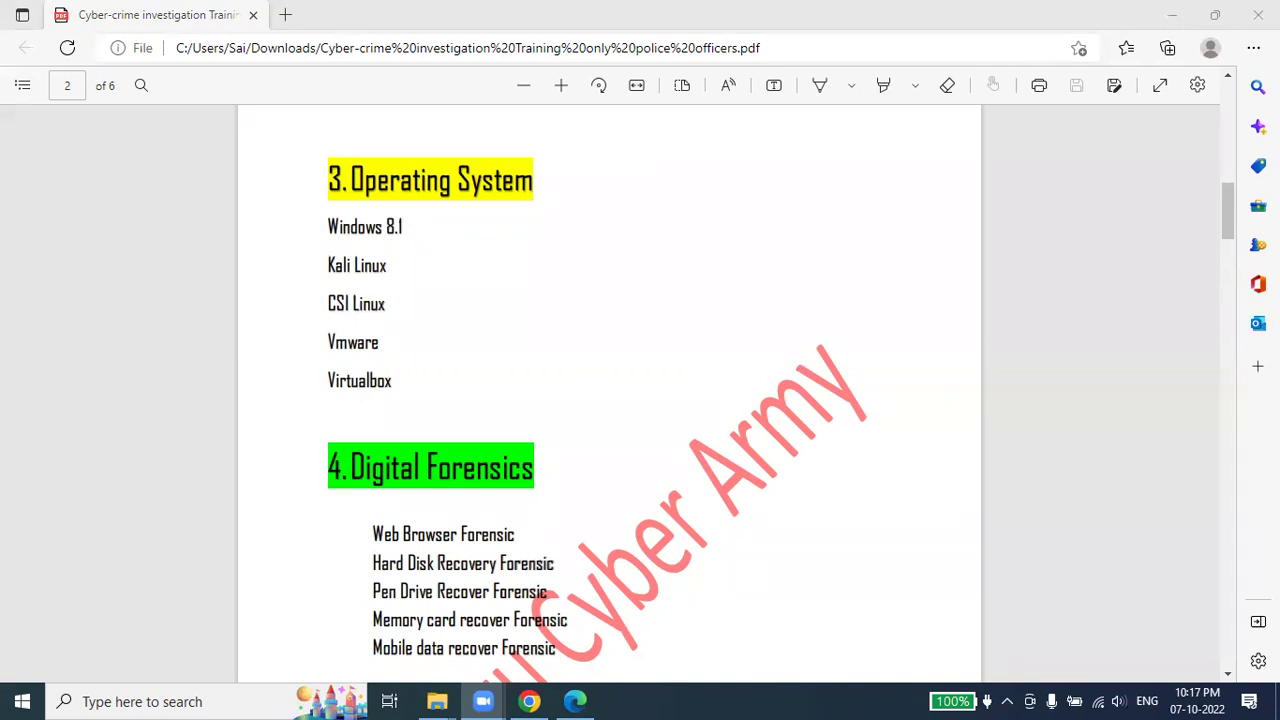
key(alt+Tab)
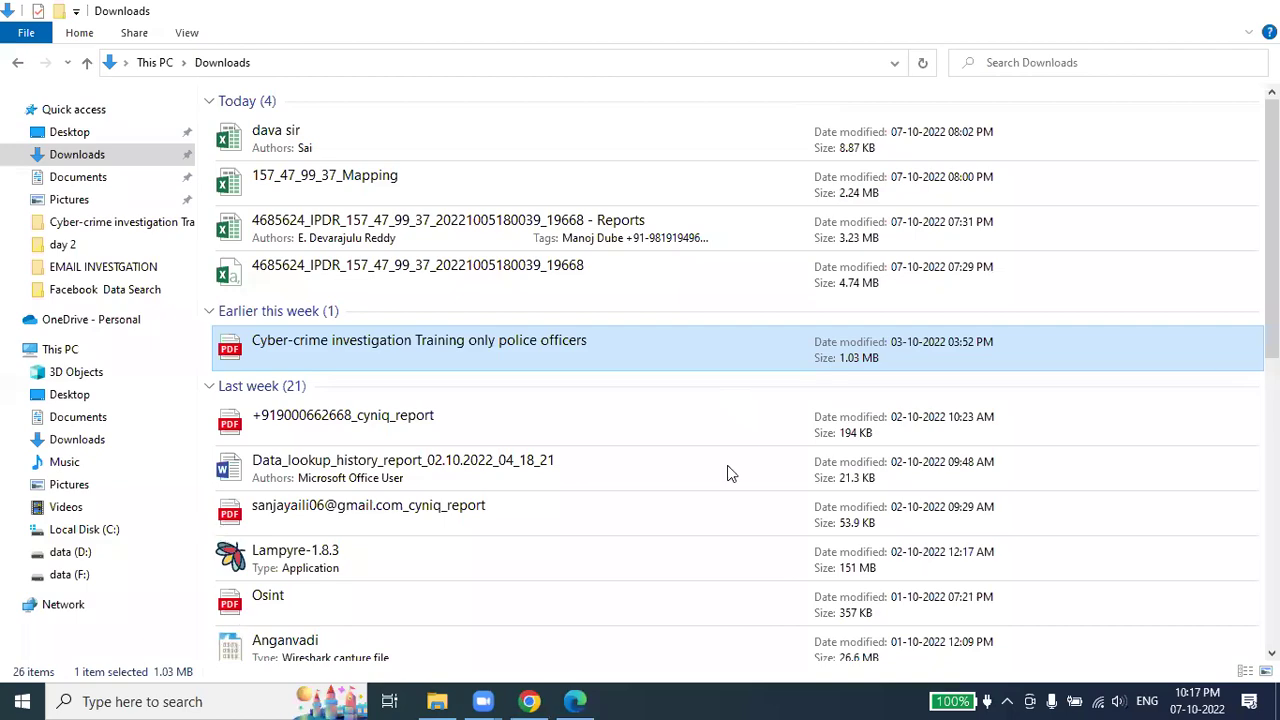
key(super+d)
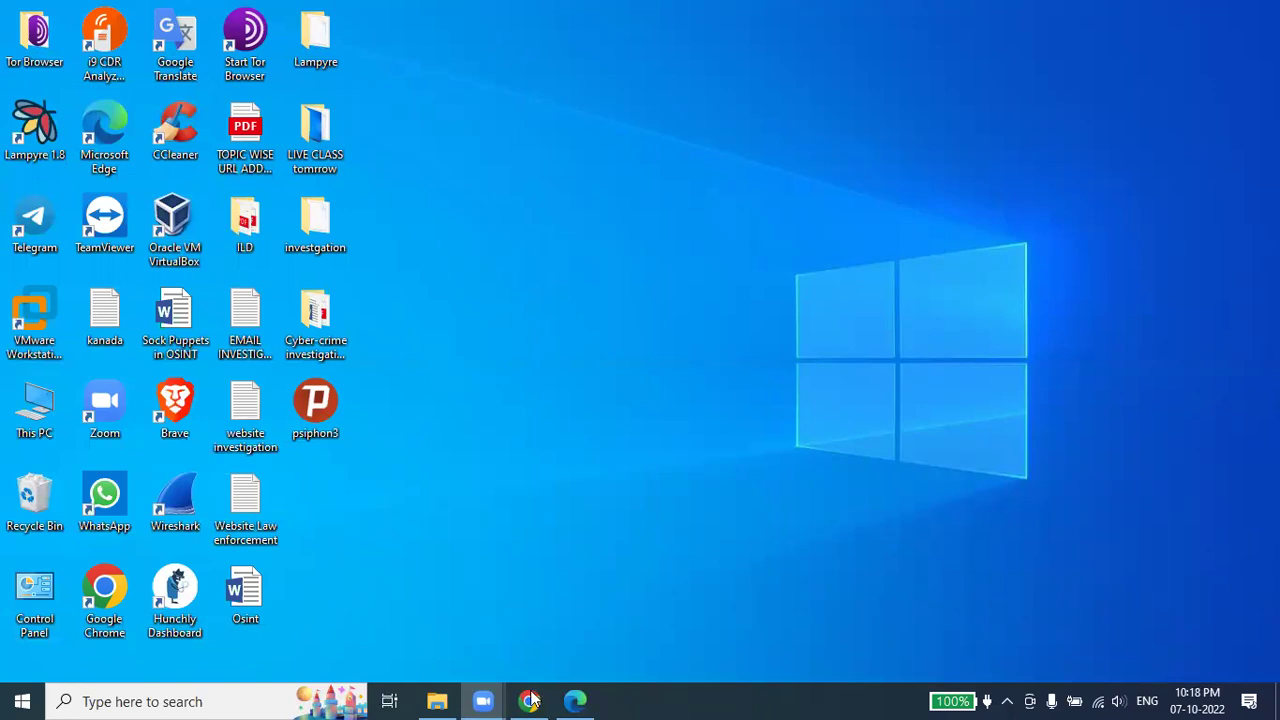
mouse_move(576, 700)
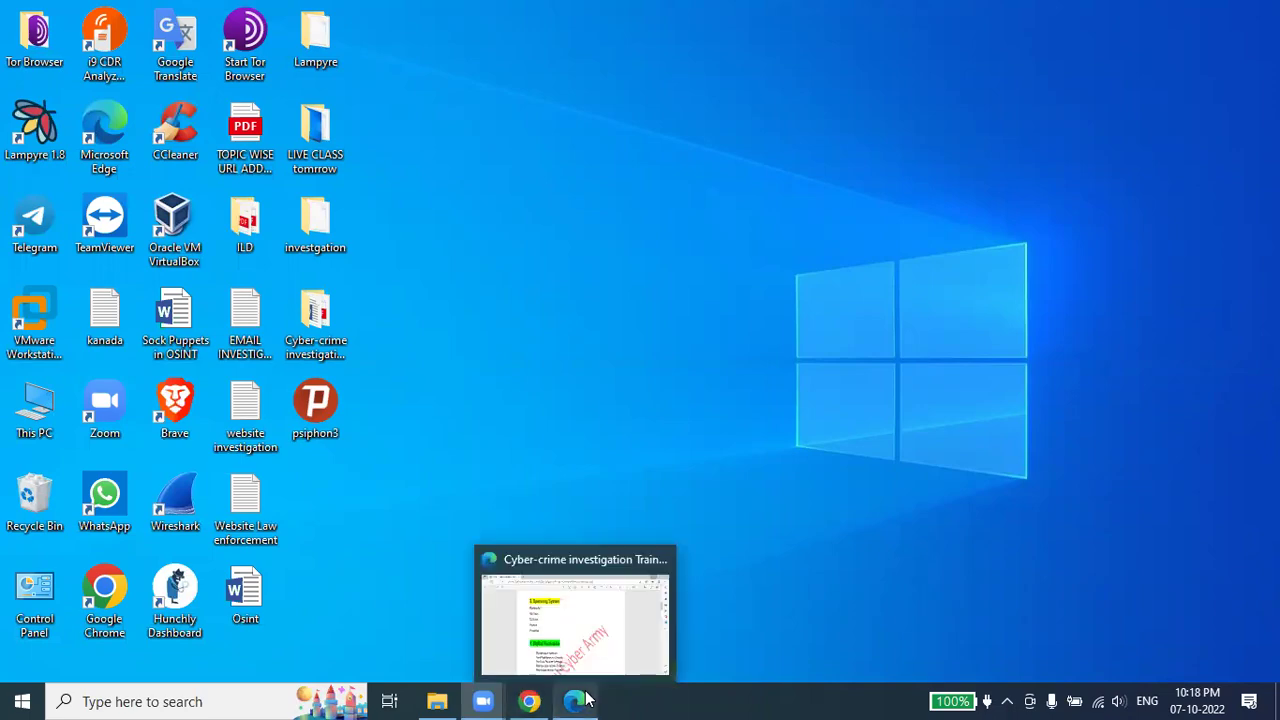
click(576, 610)
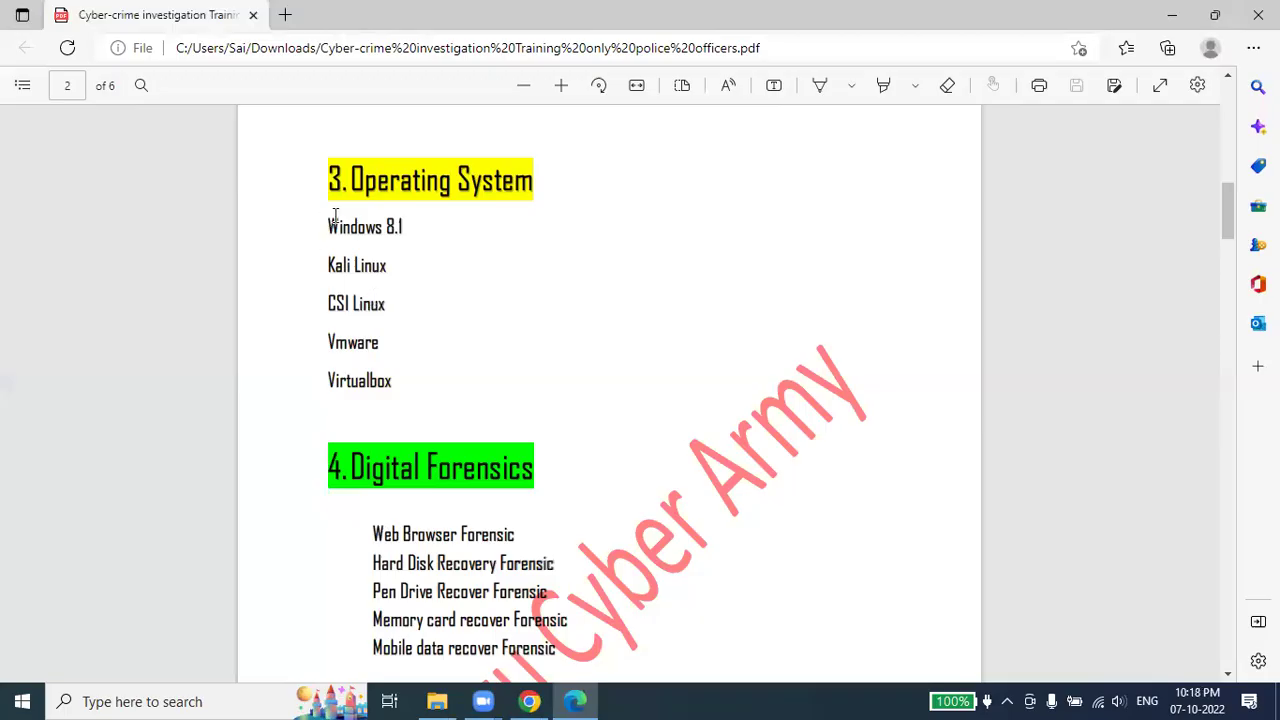
- Examine the Operating System and Digital Forensics topics, selecting the Windows 8.1 and Mobile data recover Forensic lines
drag(328, 220, 416, 208)
right_click(471, 257)
click(697, 318)
scroll(641, 410, down, 2)
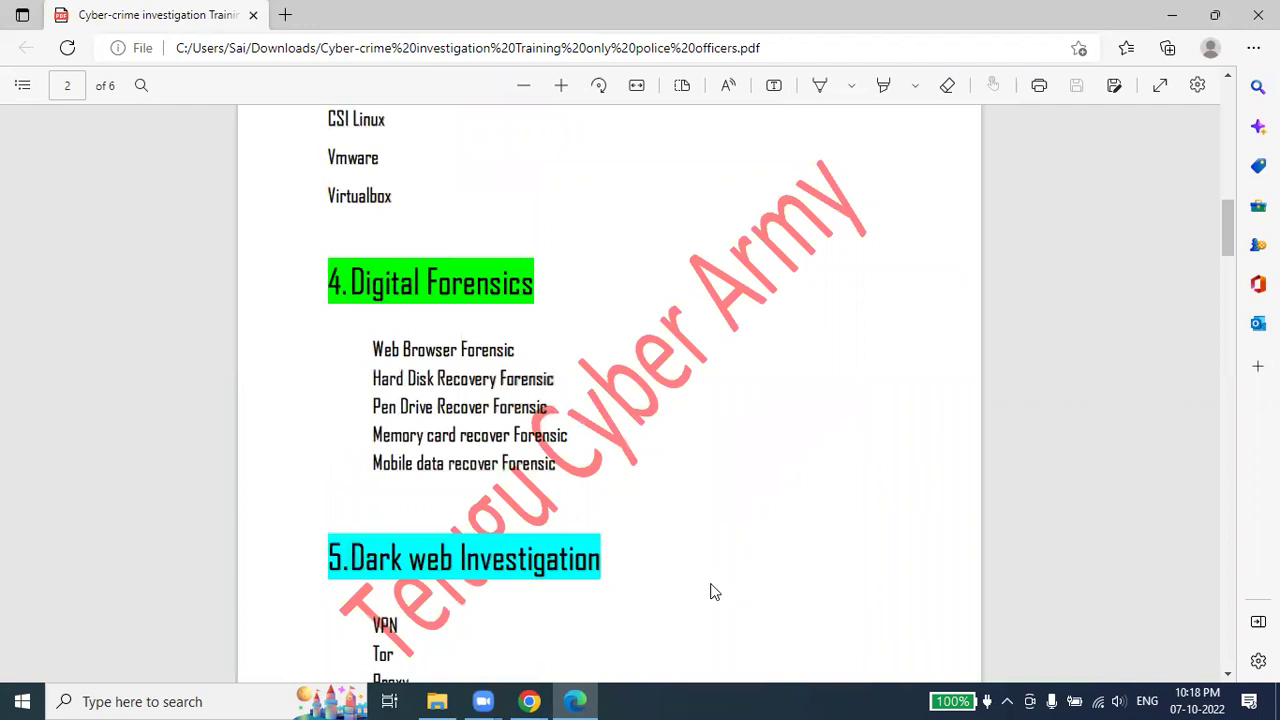
scroll(713, 592, down, 2)
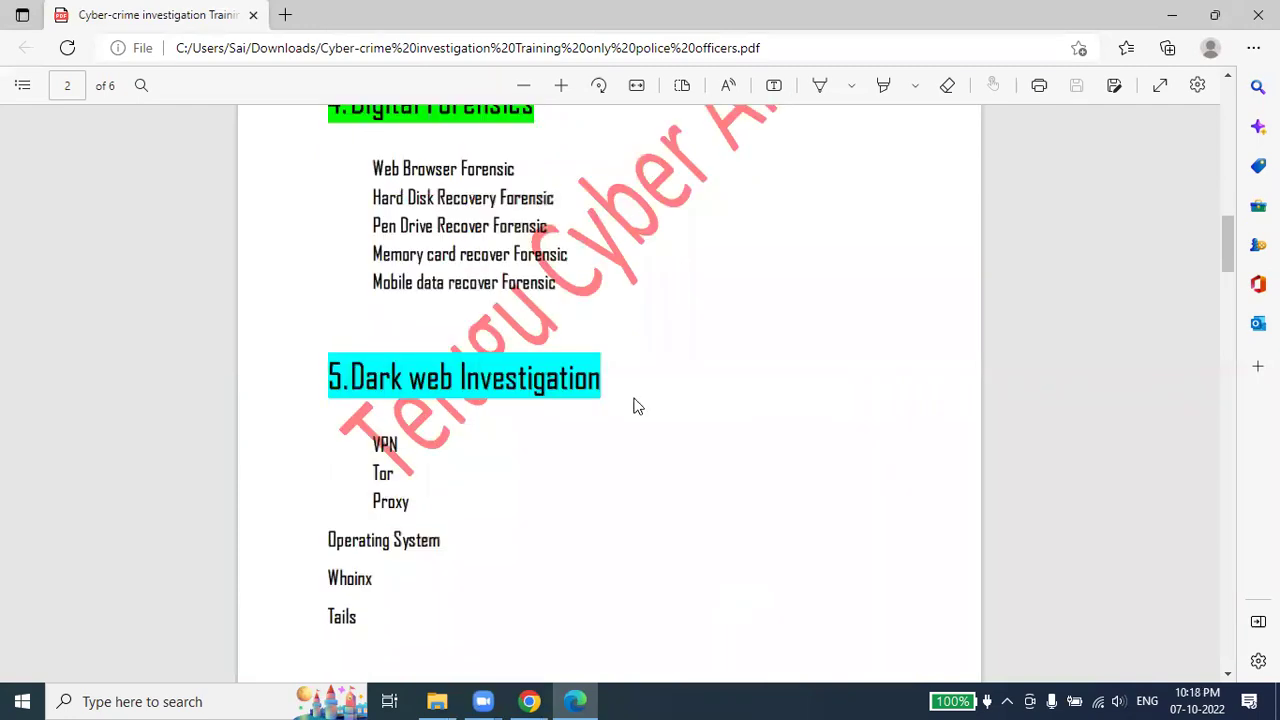
scroll(777, 363, up, 2)
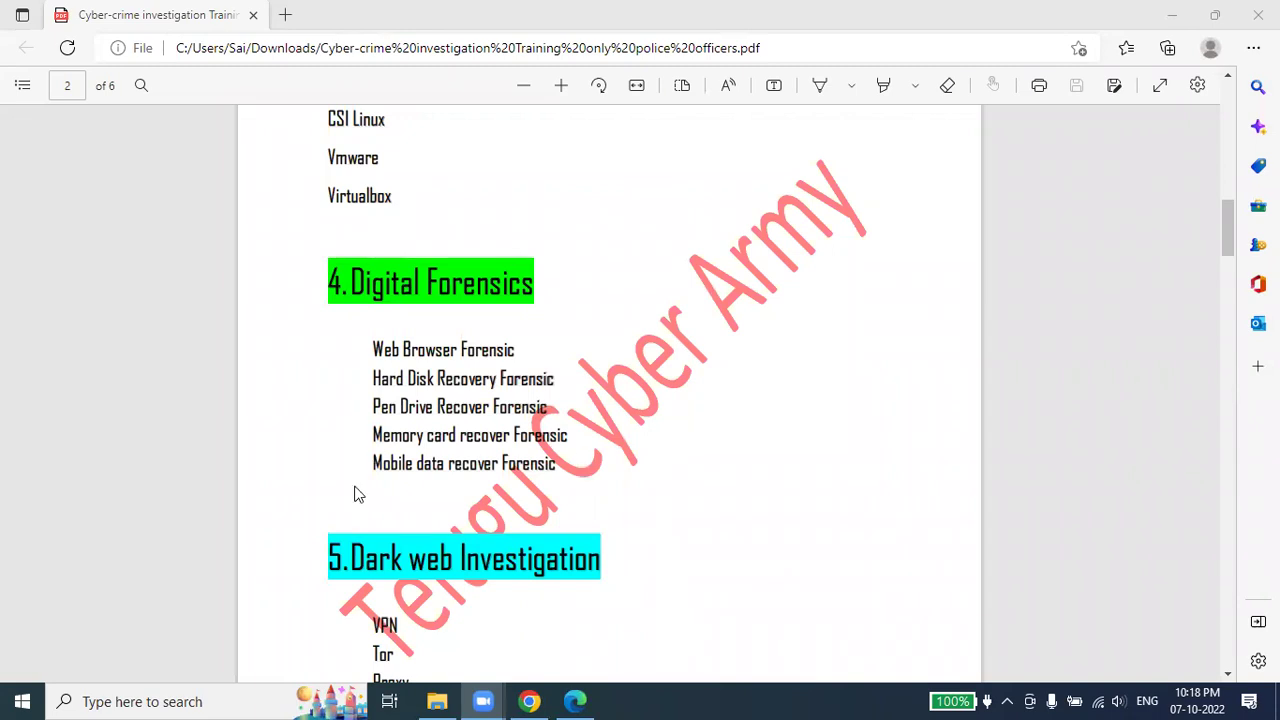
triple_click(583, 471)
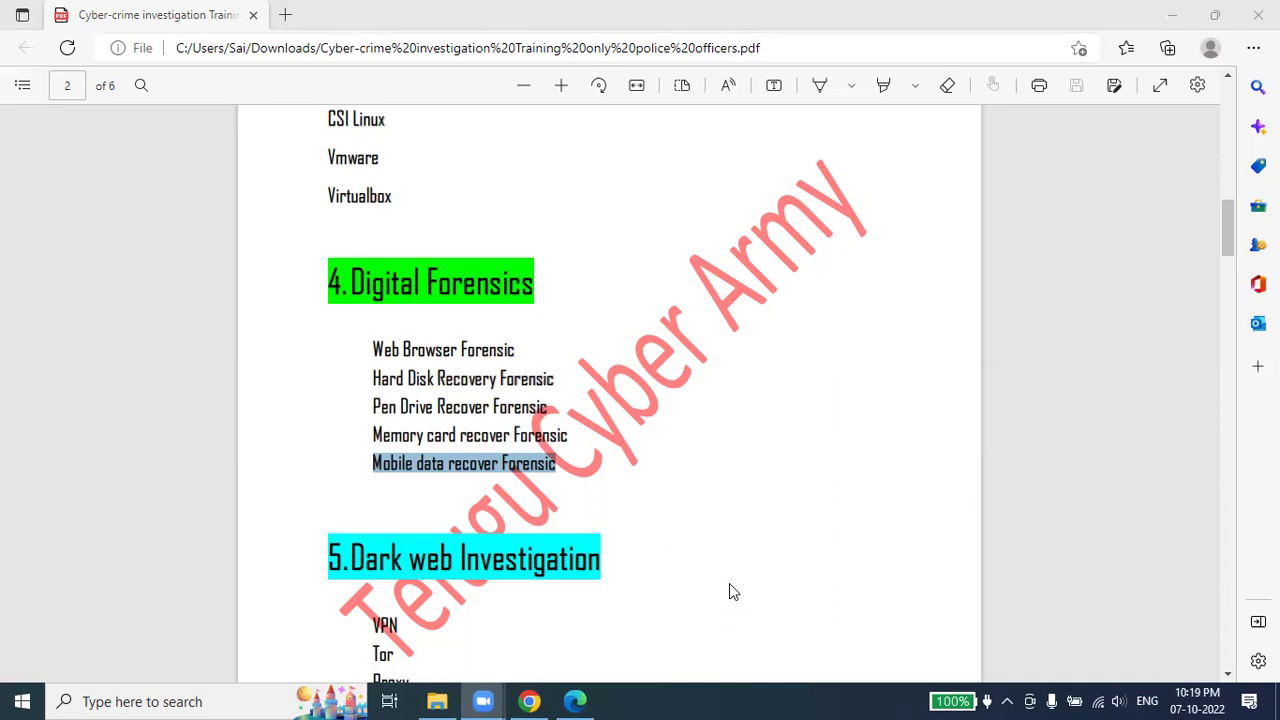
drag(367, 475, 588, 478)
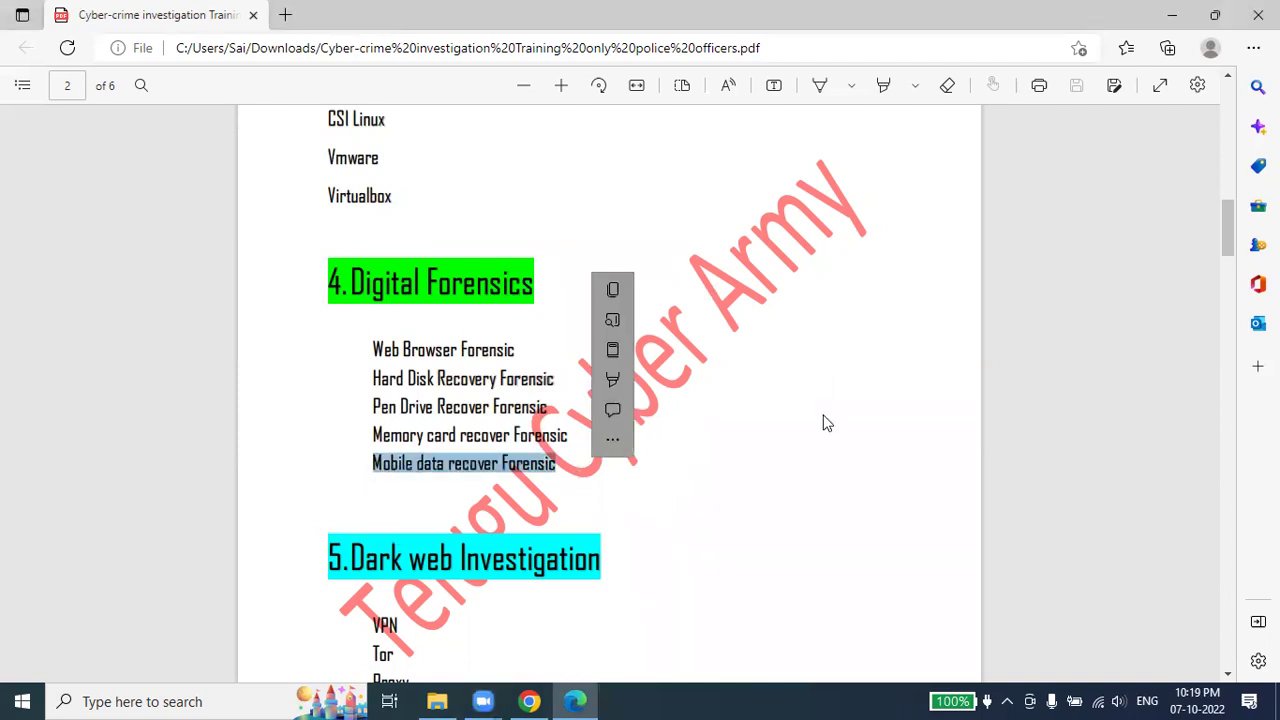
- Read the Dark web Investigation topics and the VoIP call tracking topics of the syllabus
scroll(812, 433, down, 4)
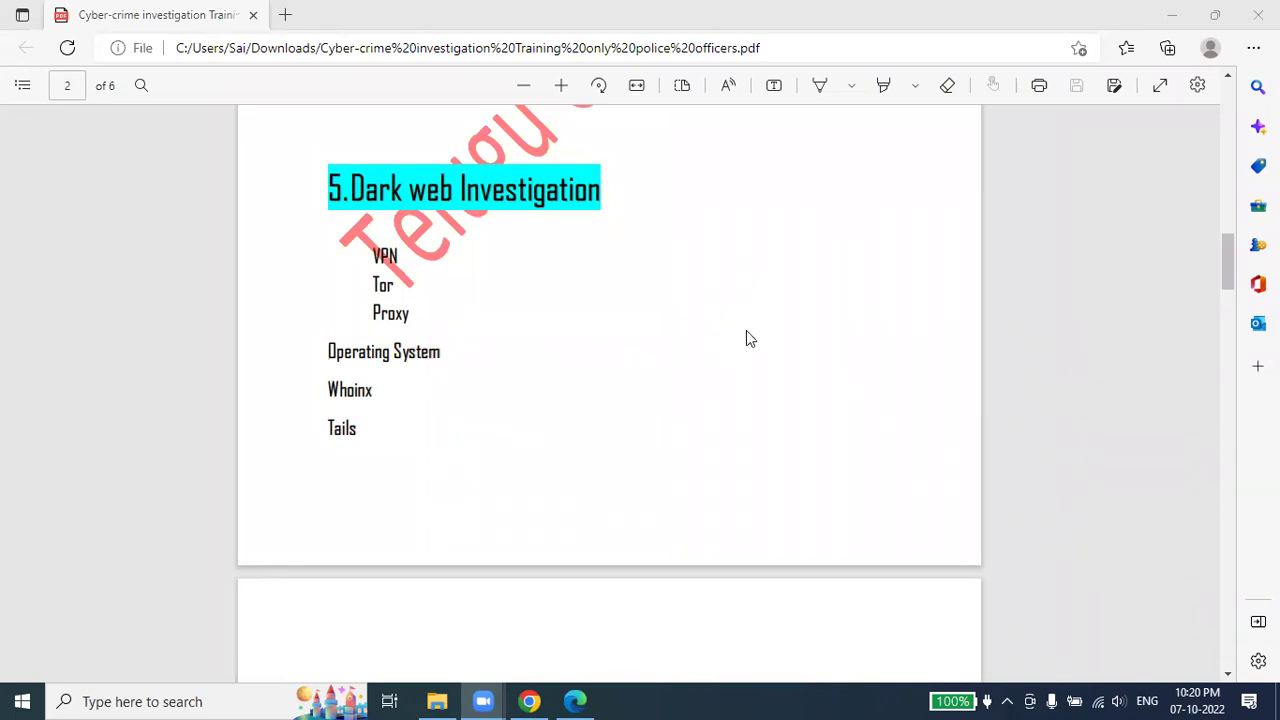
scroll(749, 338, down, 3)
scroll(731, 541, down, 2)
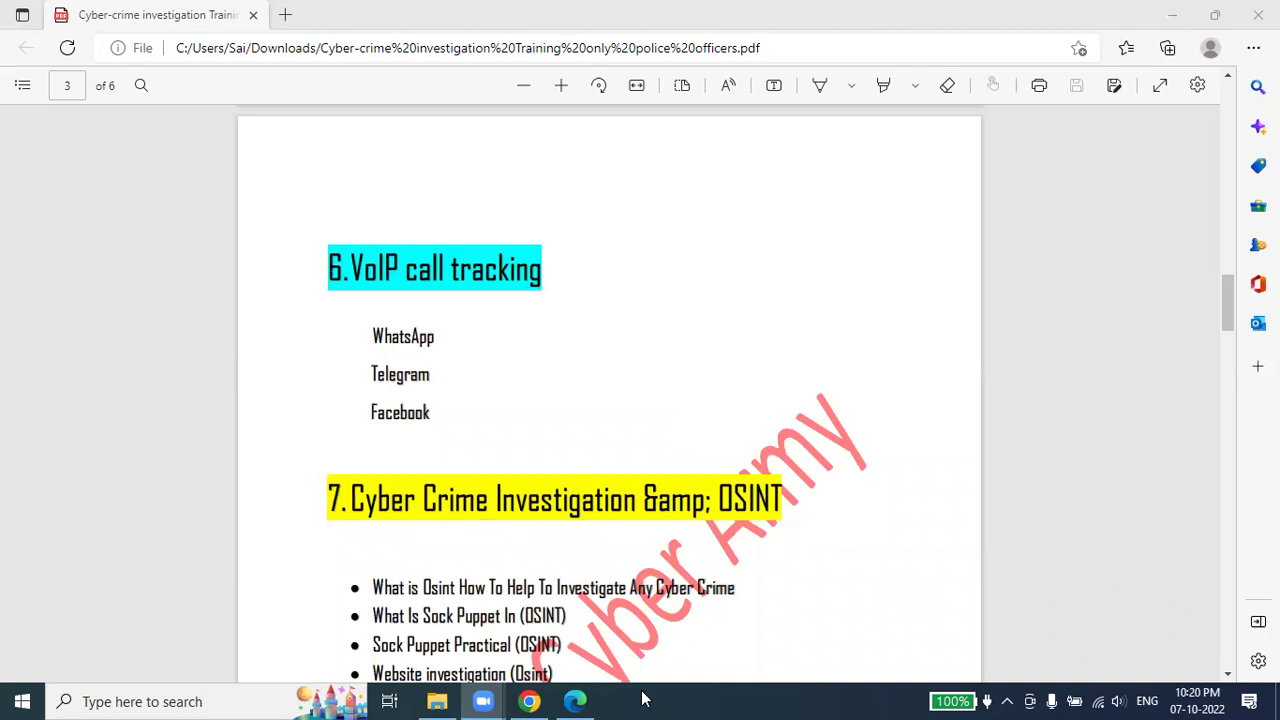
click(431, 374)
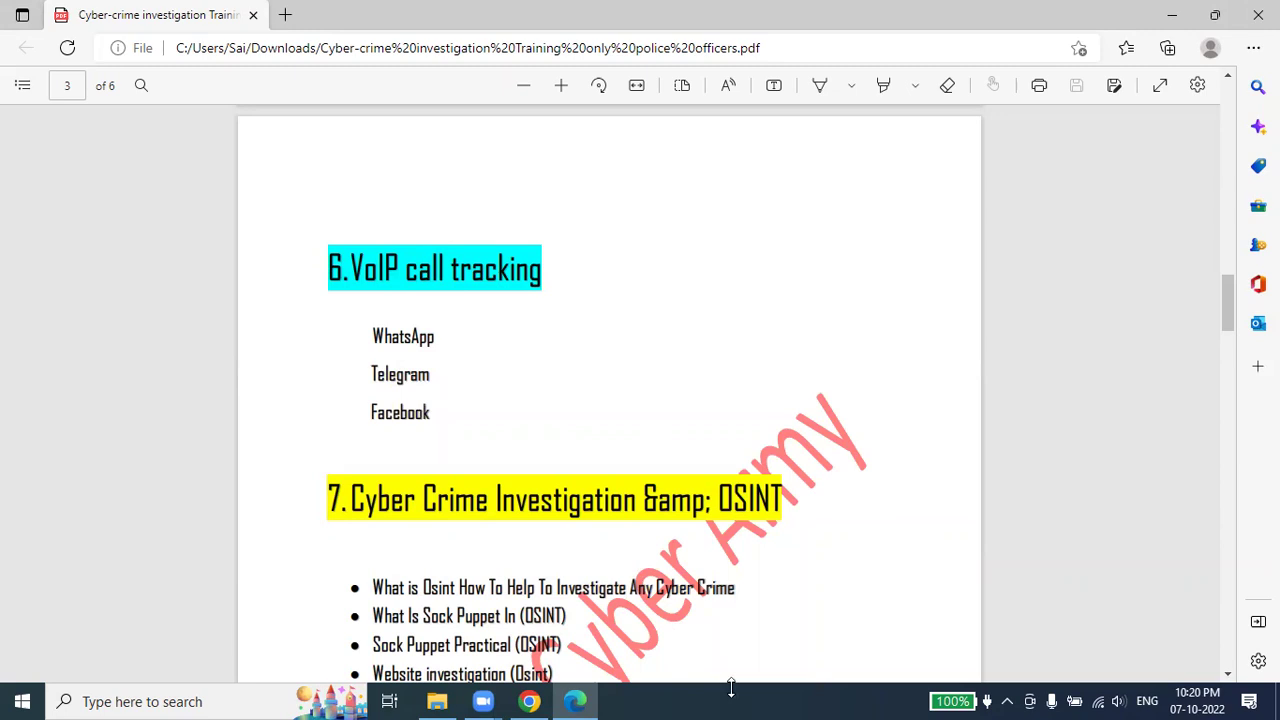
click(632, 698)
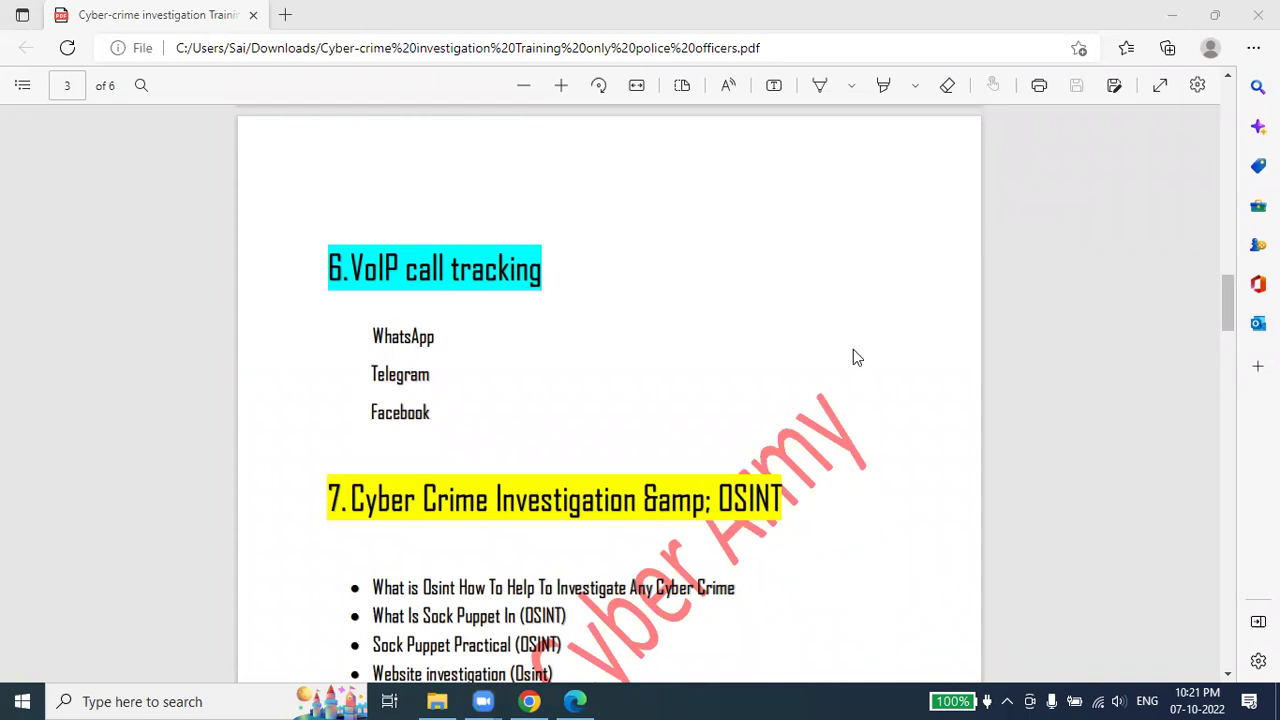
- Read through the topic list of section 7 on Cyber Crime Investigation and OSINT
scroll(853, 350, down, 1)
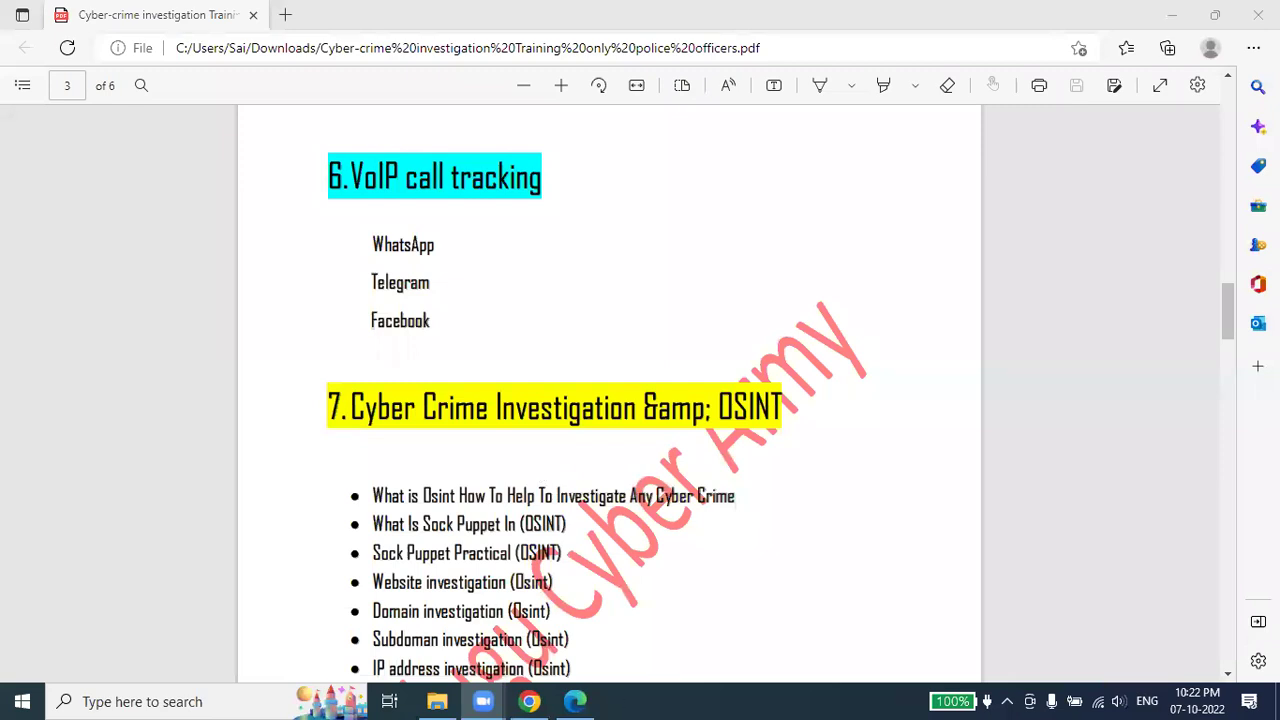
scroll(800, 370, down, 3)
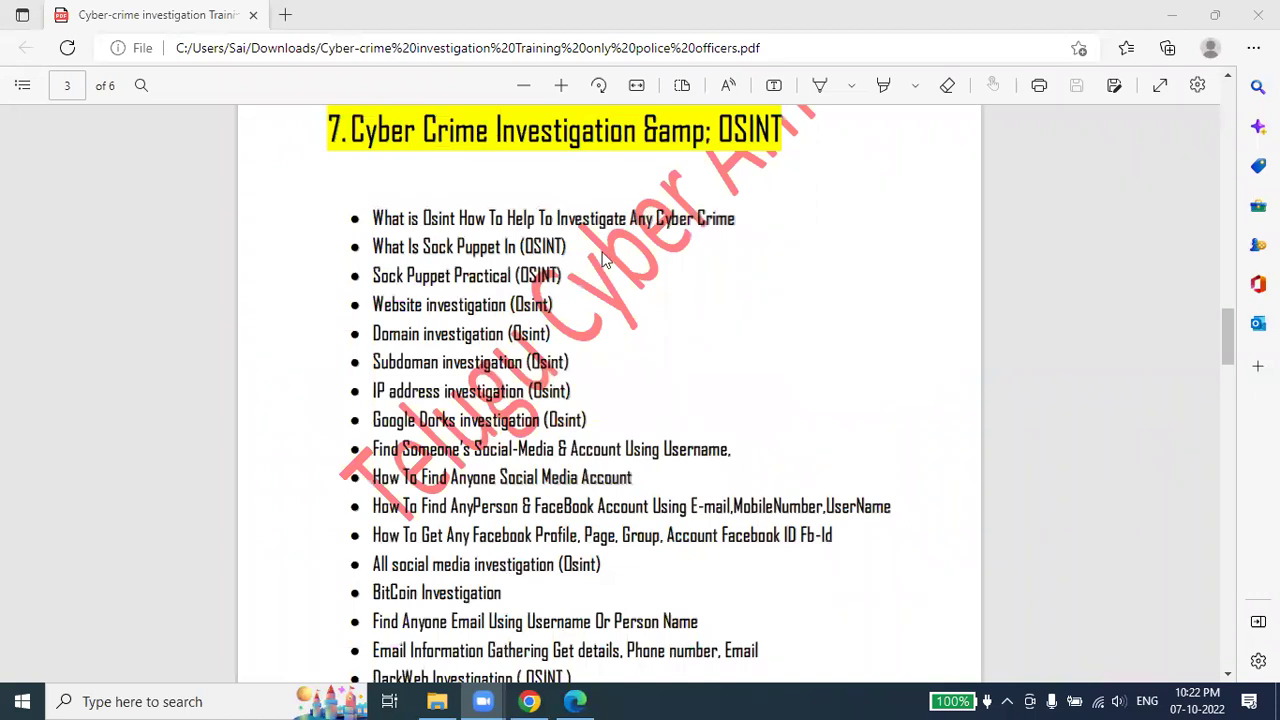
scroll(598, 258, down, 4)
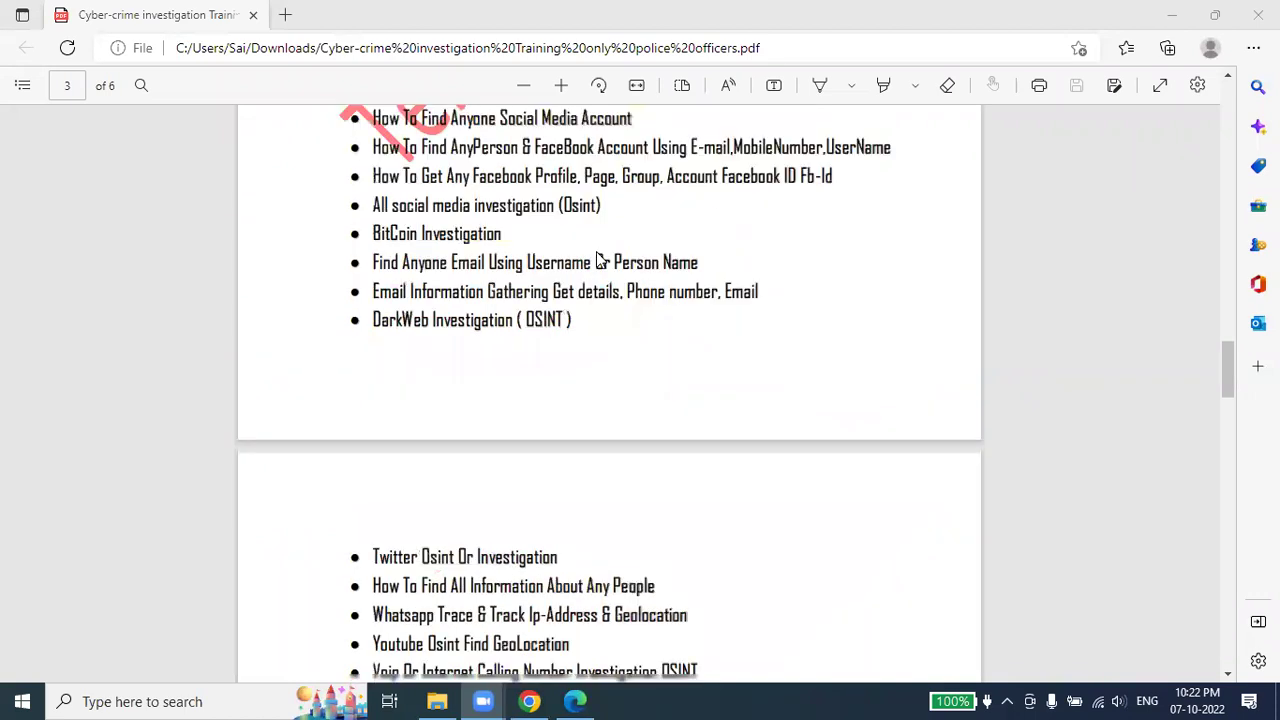
scroll(598, 258, down, 9)
scroll(598, 258, down, 5)
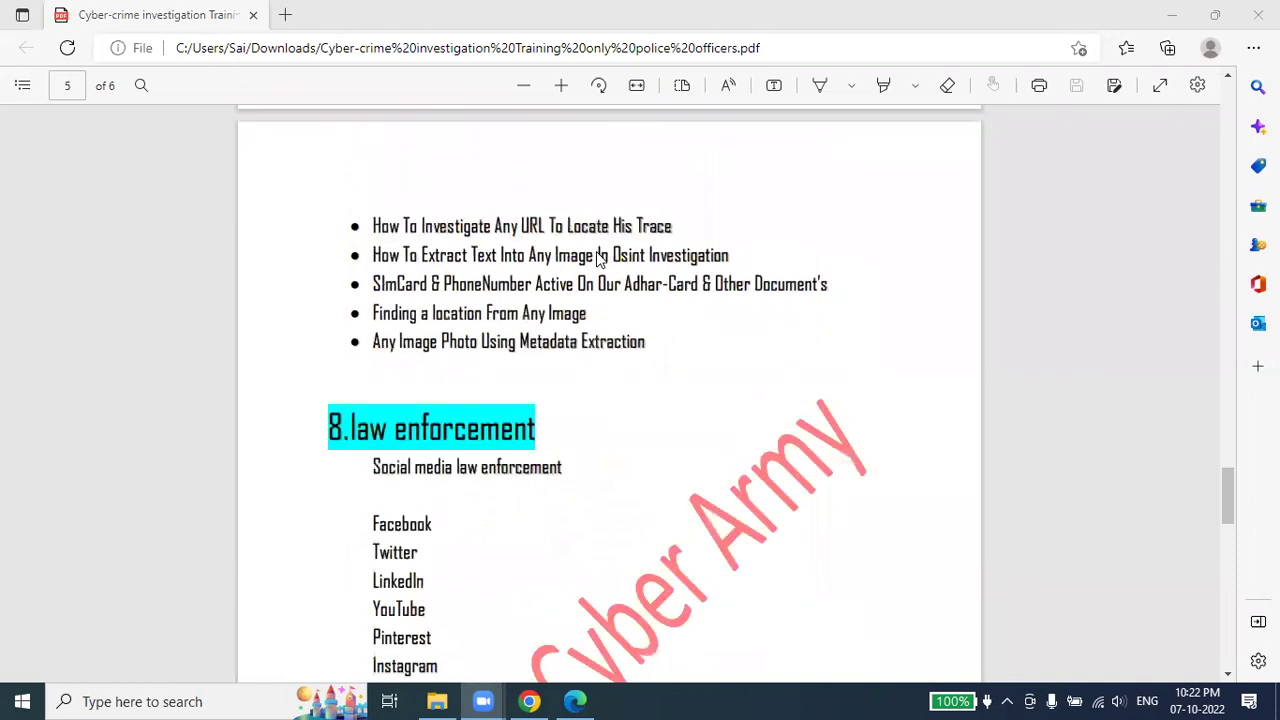
- Examine the law enforcement section with its social media platforms and check the remaining pages of the PDF
scroll(391, 292, down, 2)
drag(374, 283, 596, 342)
click(596, 342)
scroll(632, 394, down, 2)
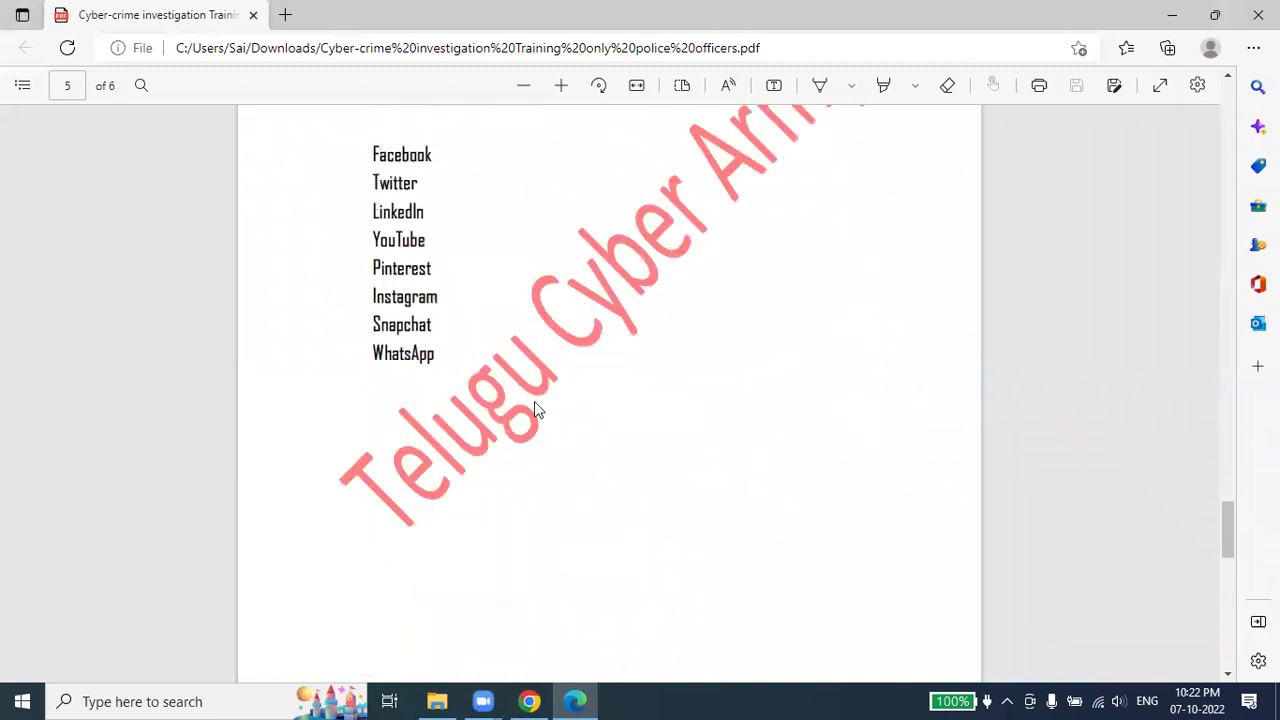
scroll(534, 405, down, 5)
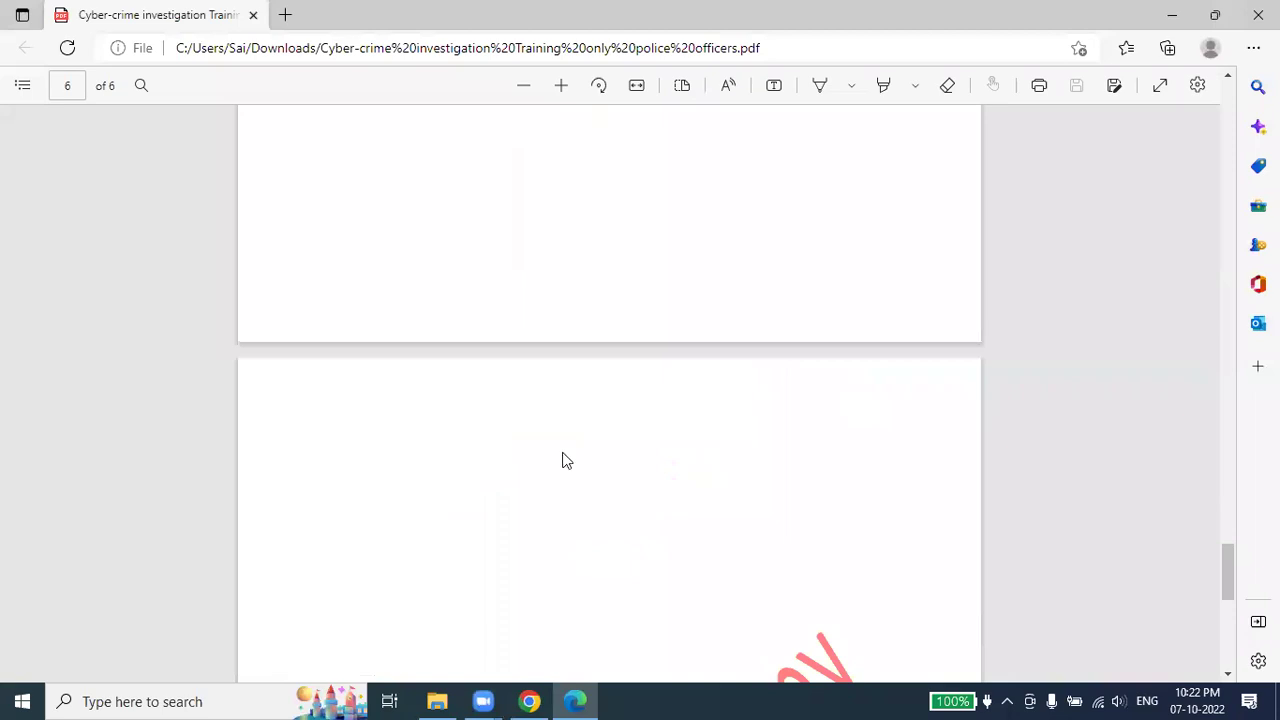
scroll(562, 460, down, 2)
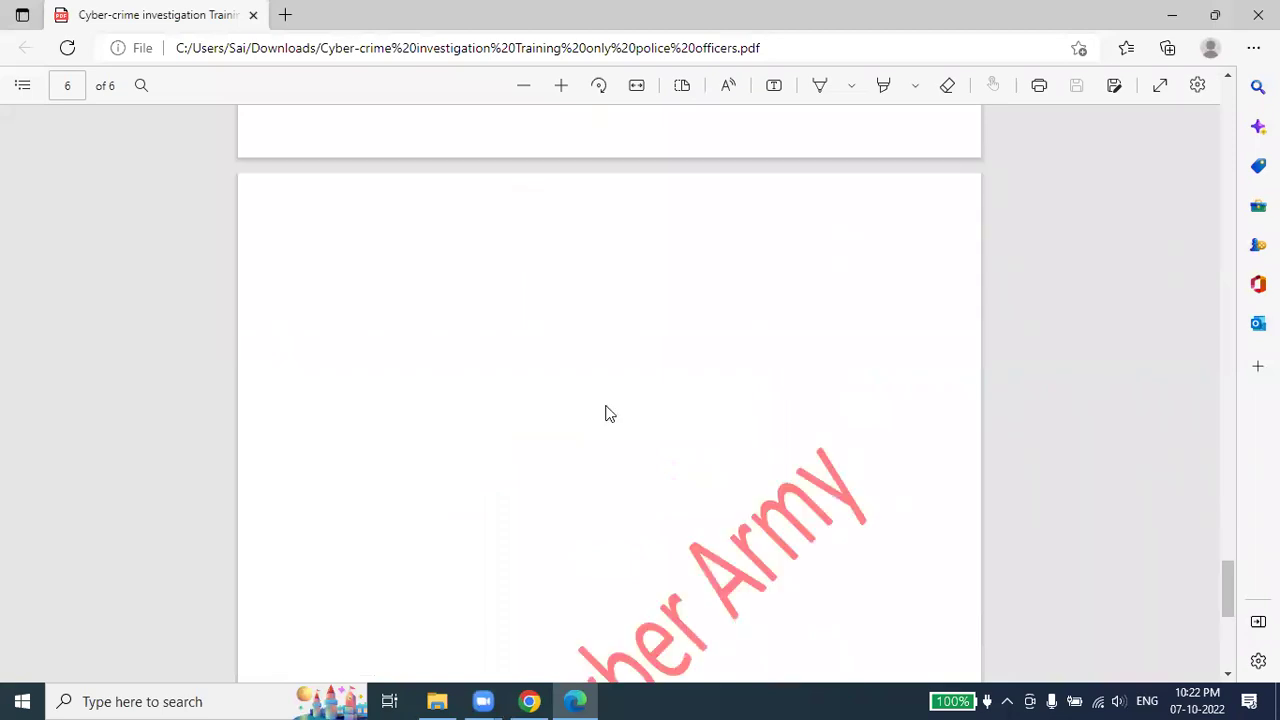
scroll(609, 412, up, 5)
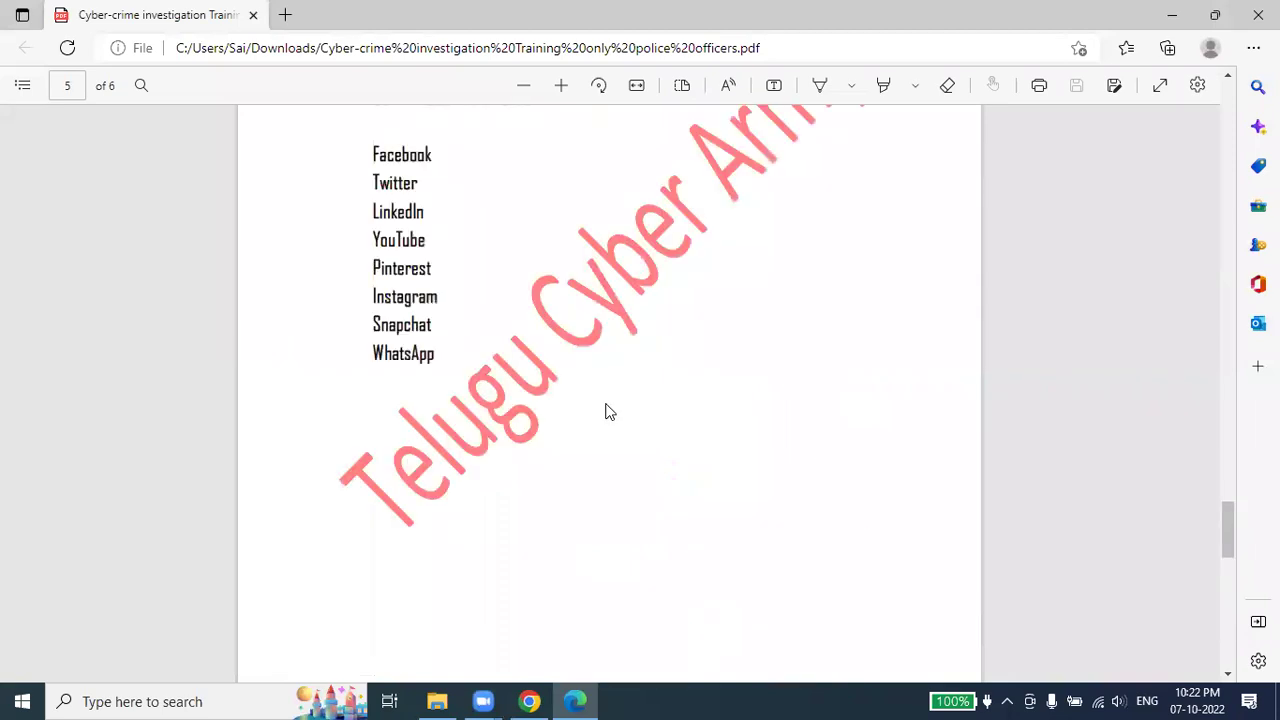
scroll(609, 412, up, 2)
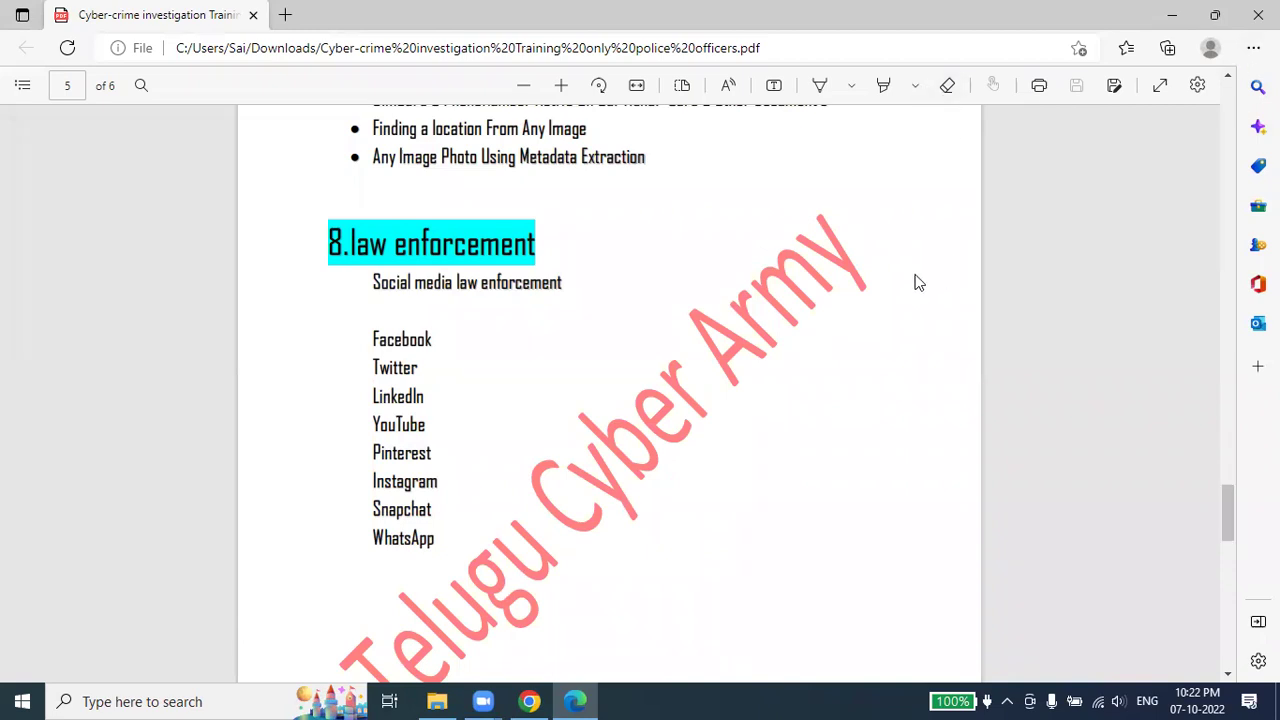
scroll(919, 283, down, 3)
scroll(912, 276, down, 5)
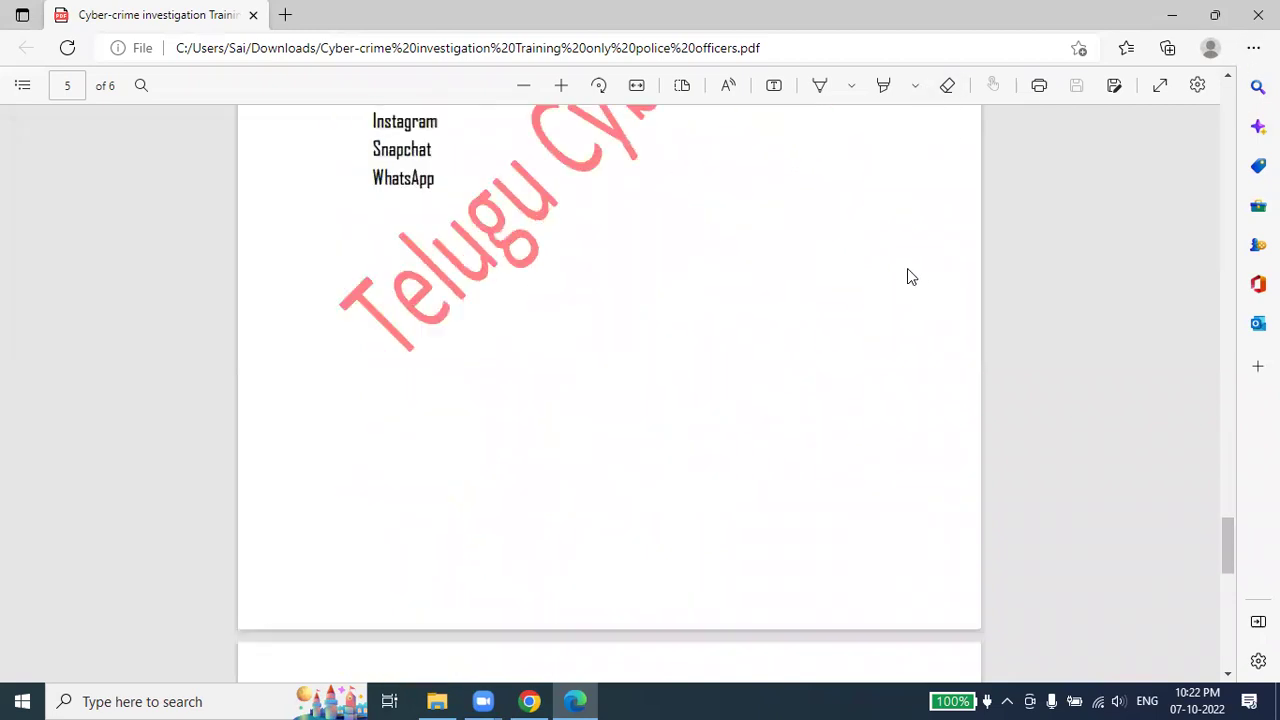
- Return to the first page of the syllabus, then find and select CSI Linux in the Operating System section
scroll(917, 270, up, 12)
scroll(919, 270, up, 8)
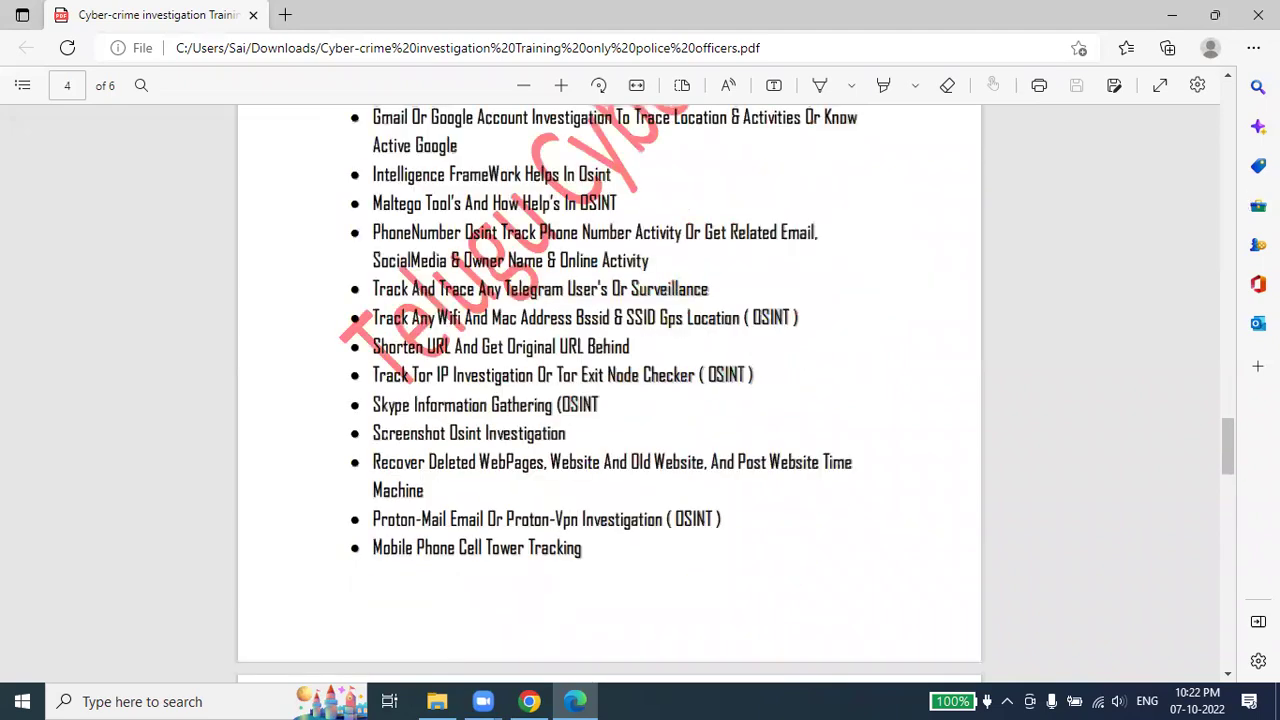
click(1236, 107)
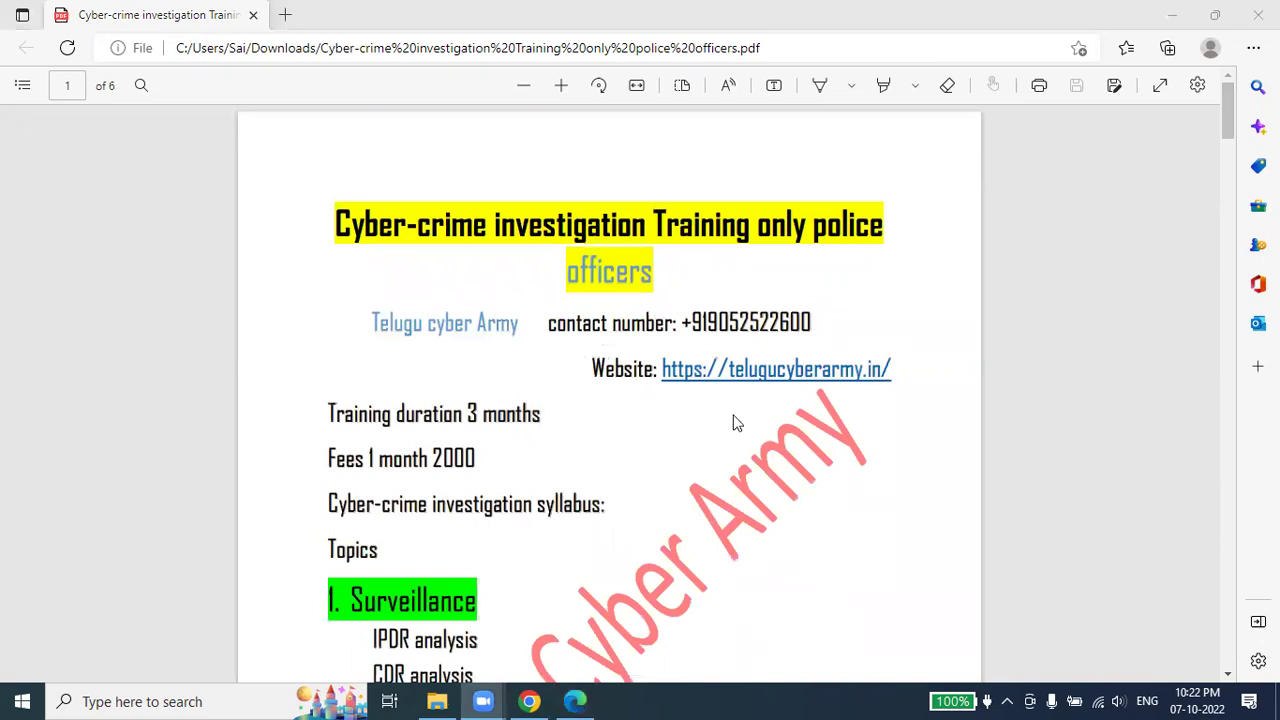
scroll(731, 416, down, 15)
scroll(731, 416, up, 2)
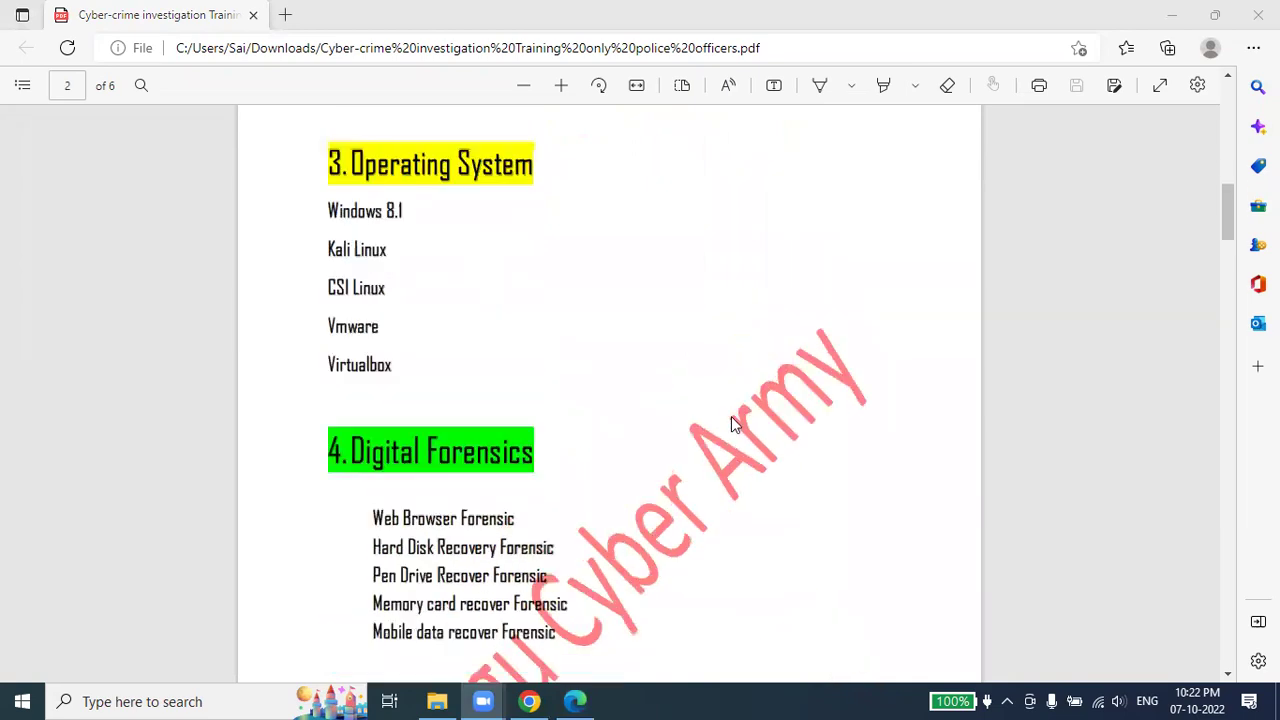
drag(327, 303, 417, 306)
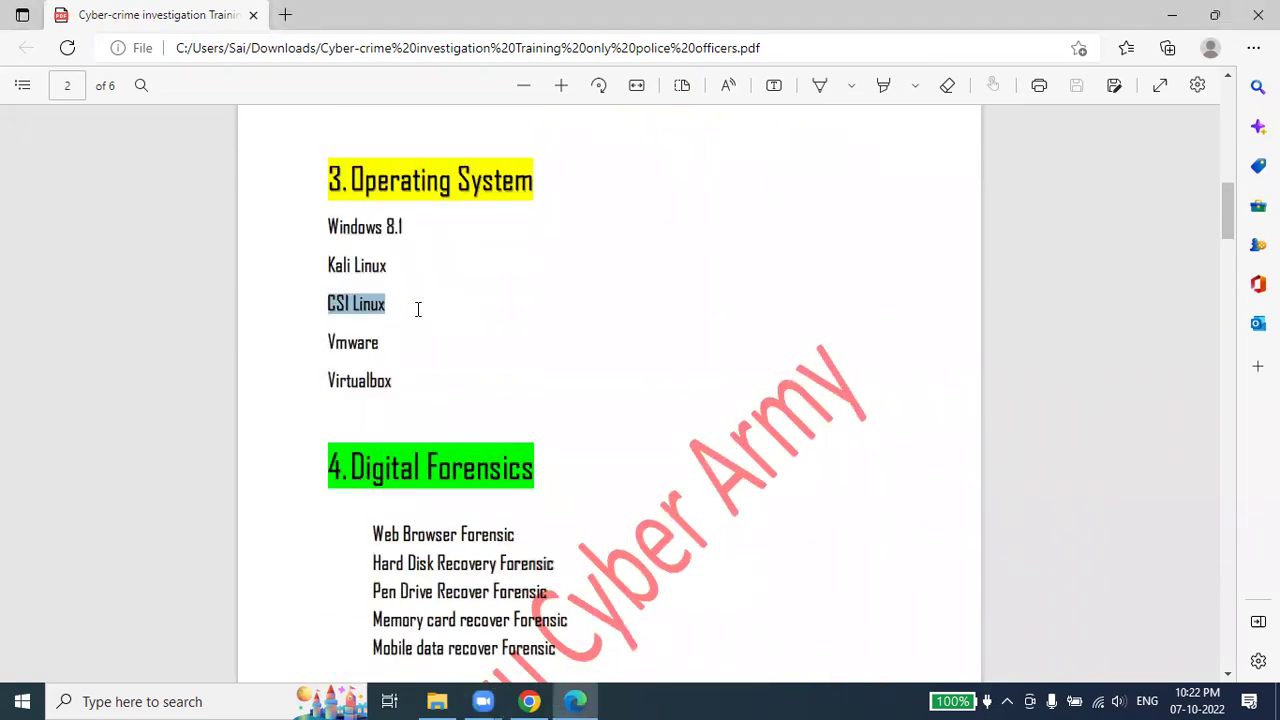
click(641, 358)
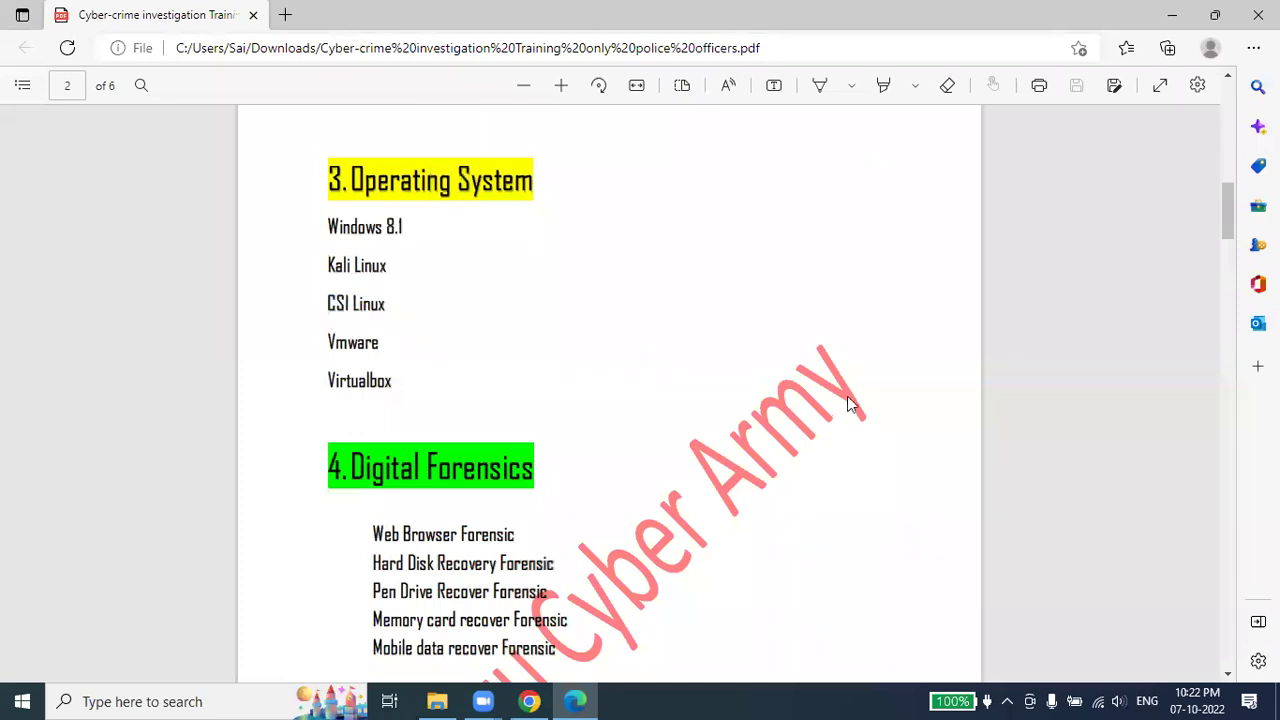
- Minimize the PDF window and launch Oracle VM VirtualBox from the desktop
click(1172, 15)
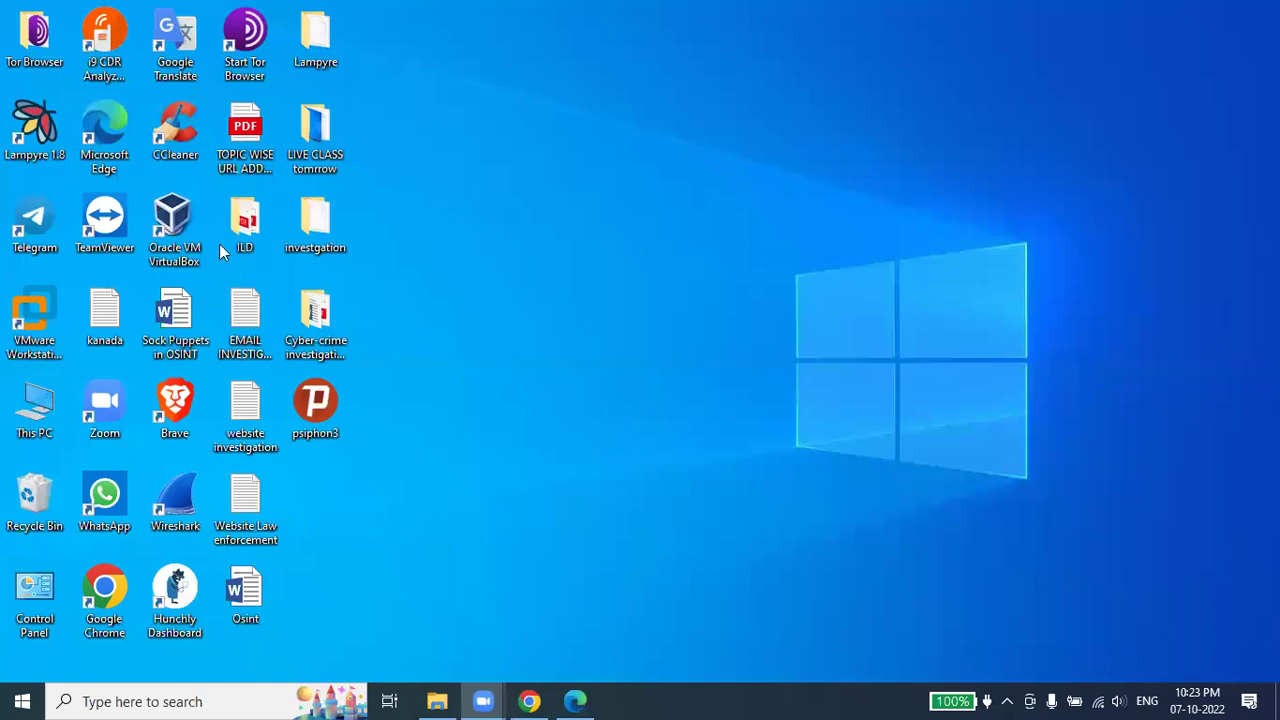
double_click(172, 225)
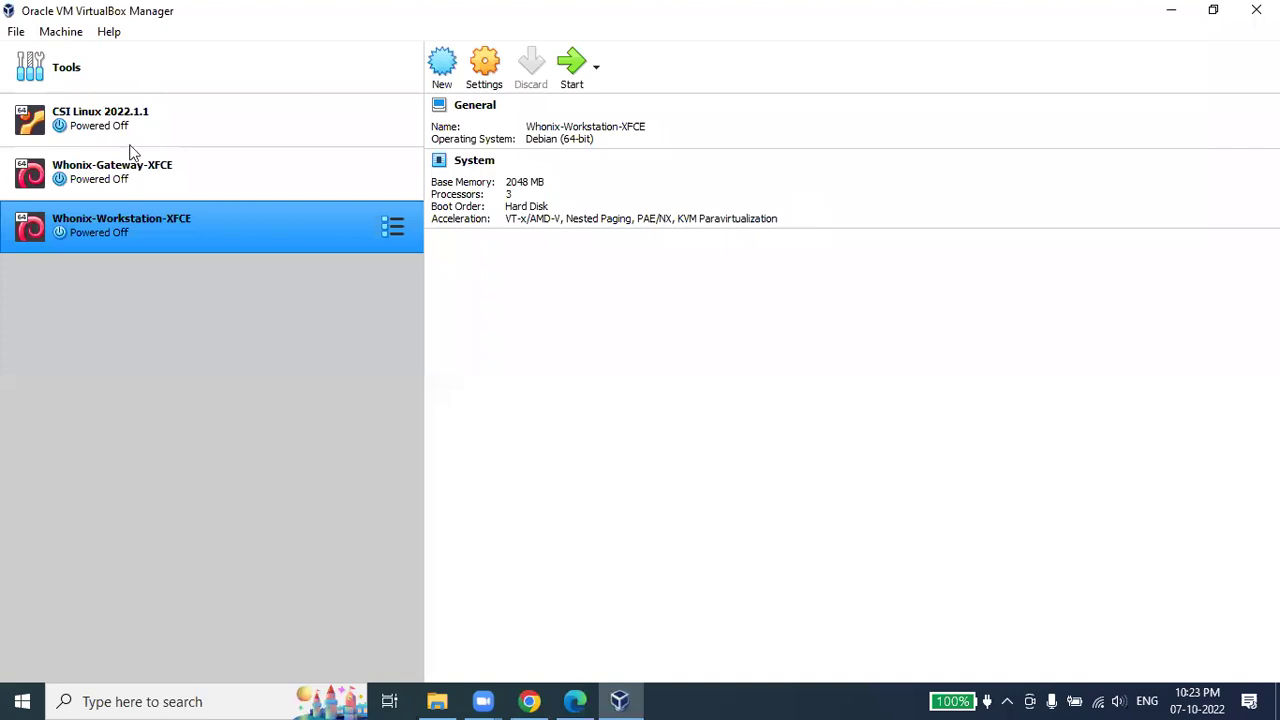
- Start the CSI Linux 2022.1.1 virtual machine, dismiss the keyboard capture notice and log in with the account password
click(182, 100)
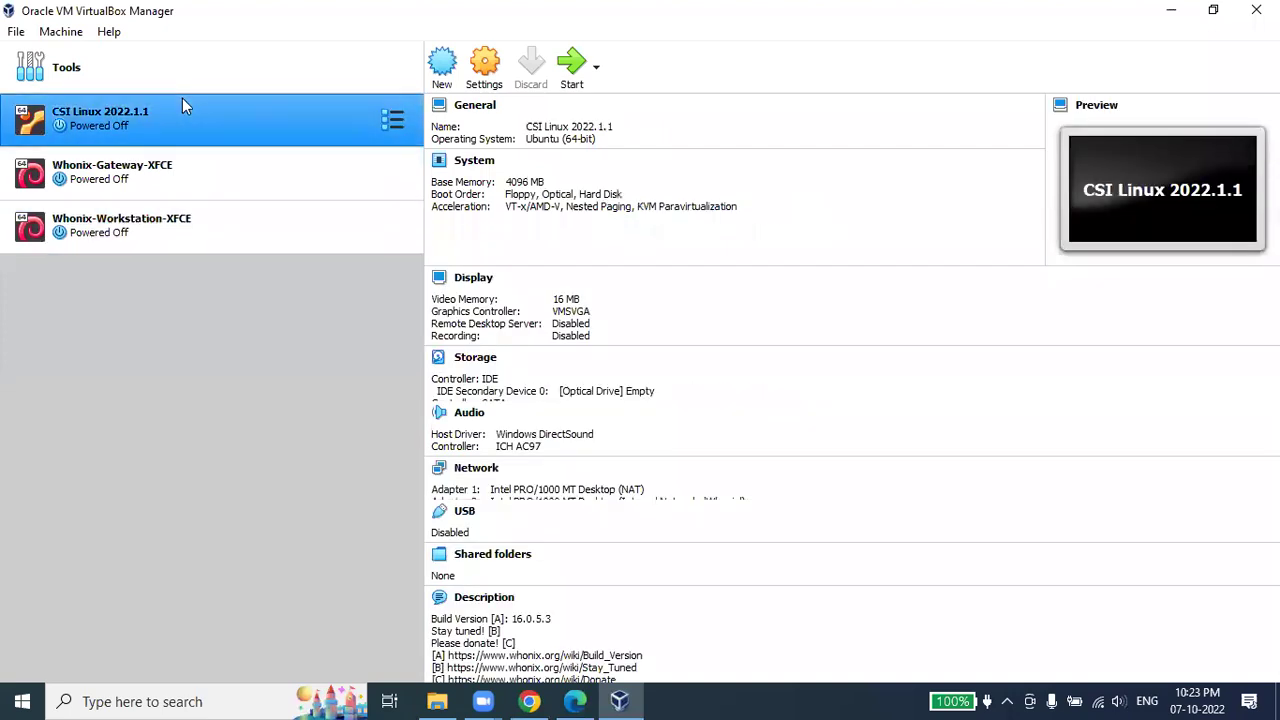
click(583, 88)
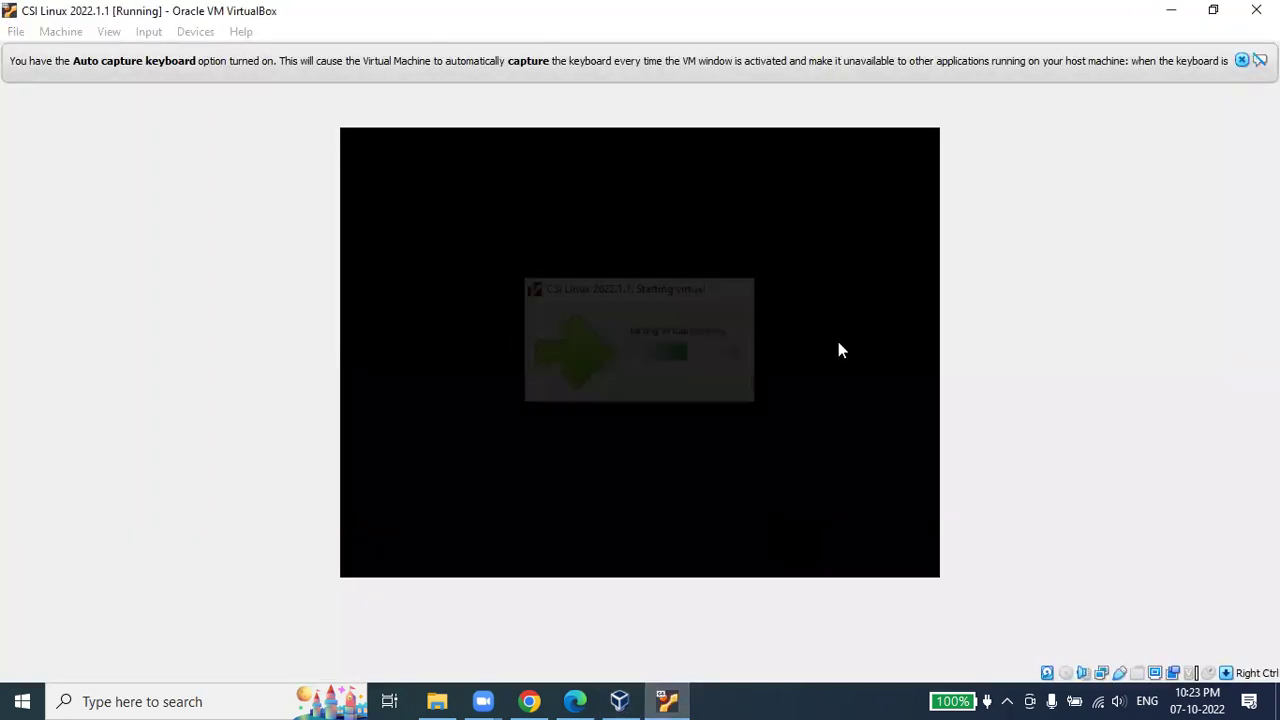
click(1241, 60)
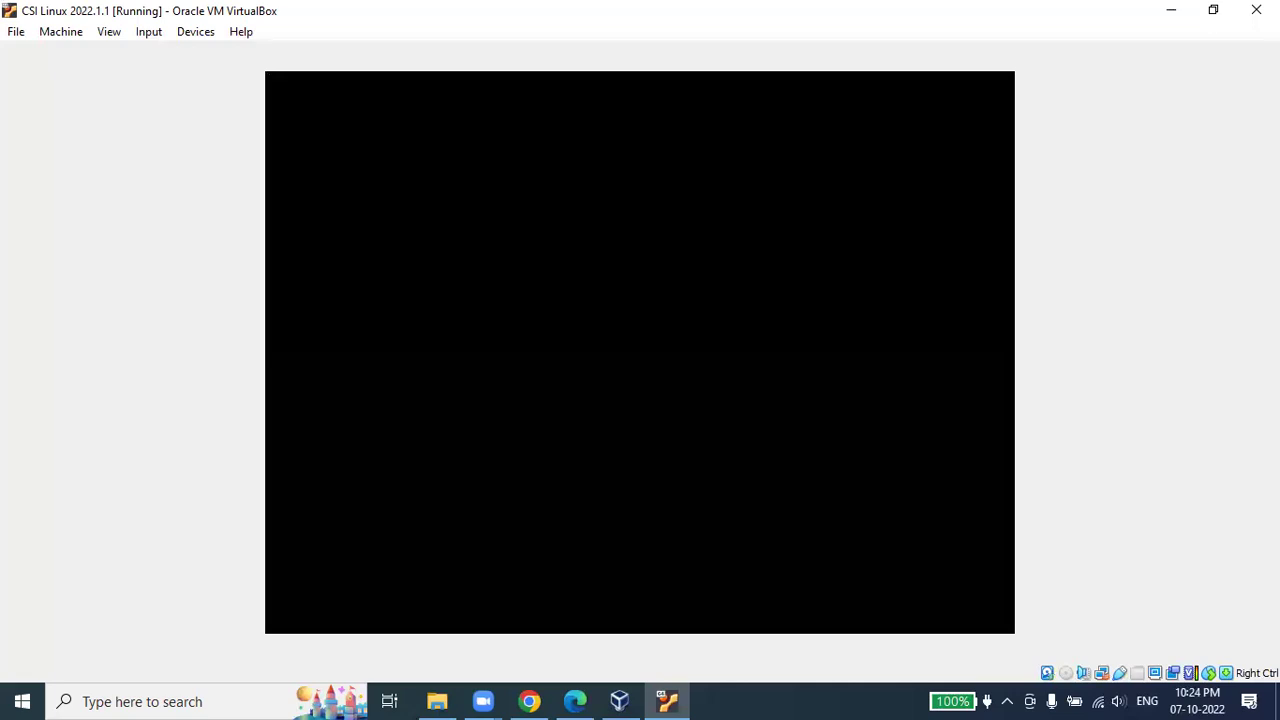
text(***)
key(Return)
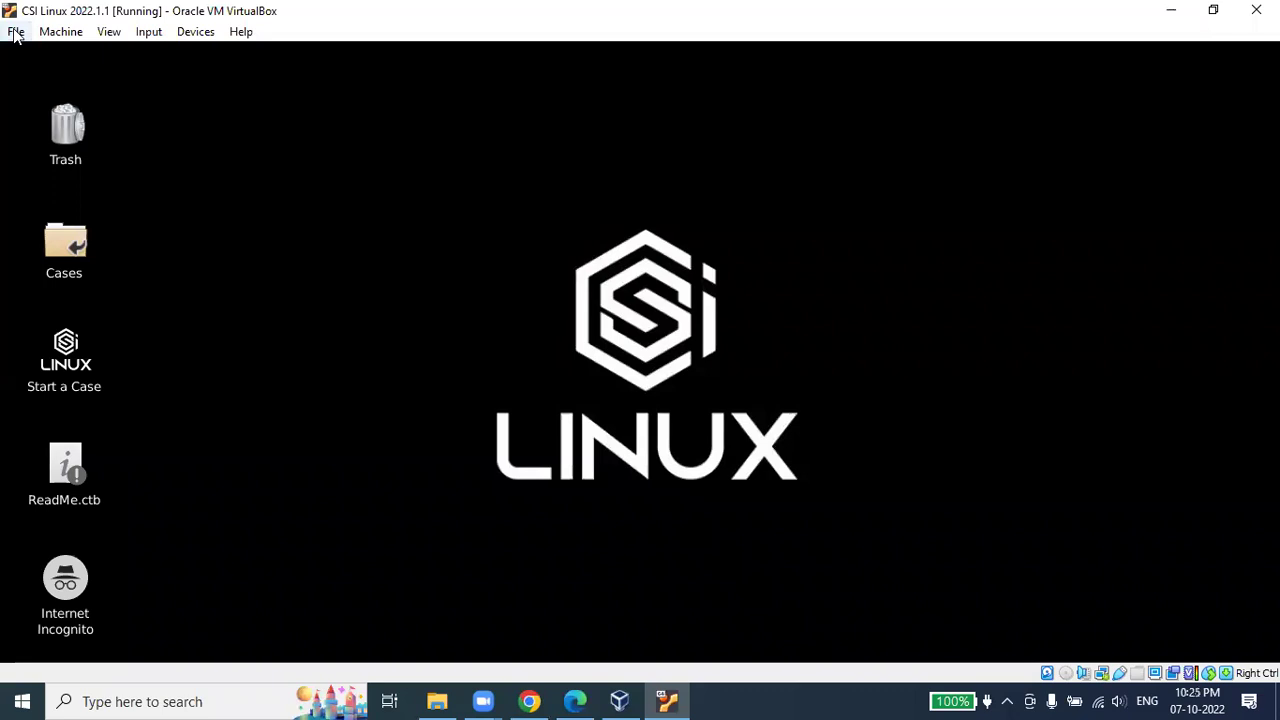
- Switch the CSI Linux virtual machine to full-screen mode
click(110, 33)
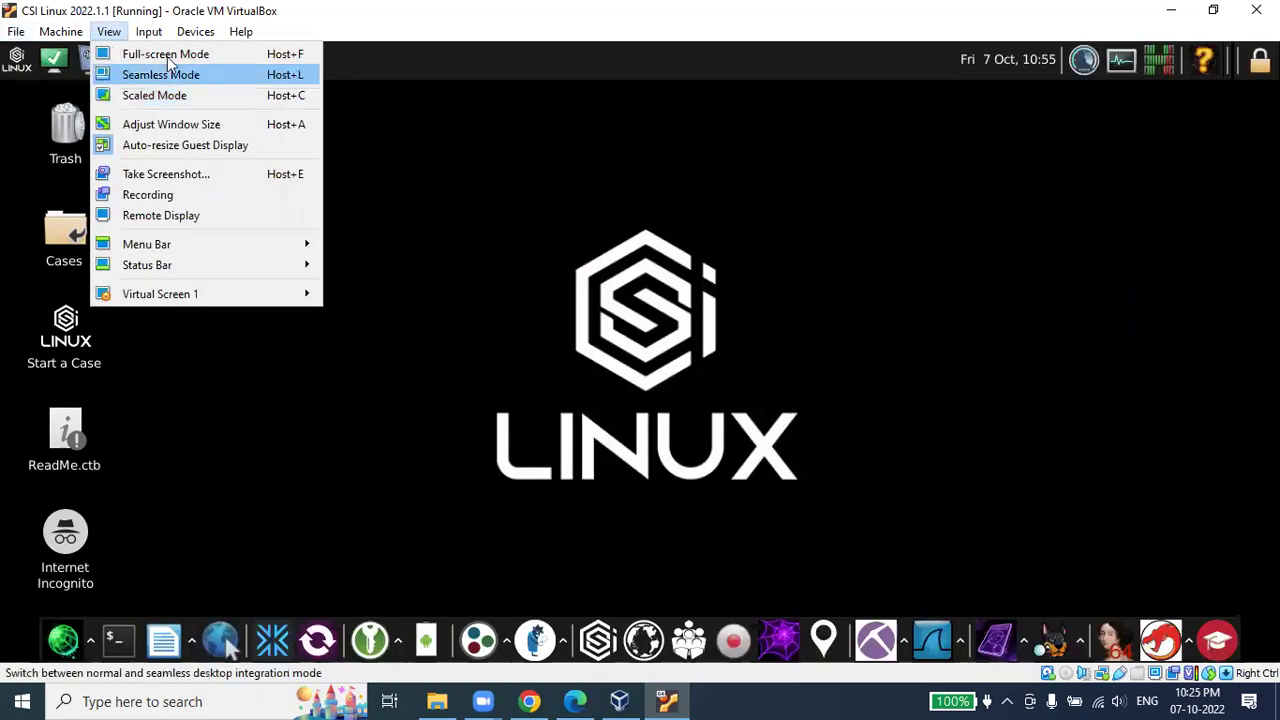
key(Up)
key(Return)
click(603, 426)
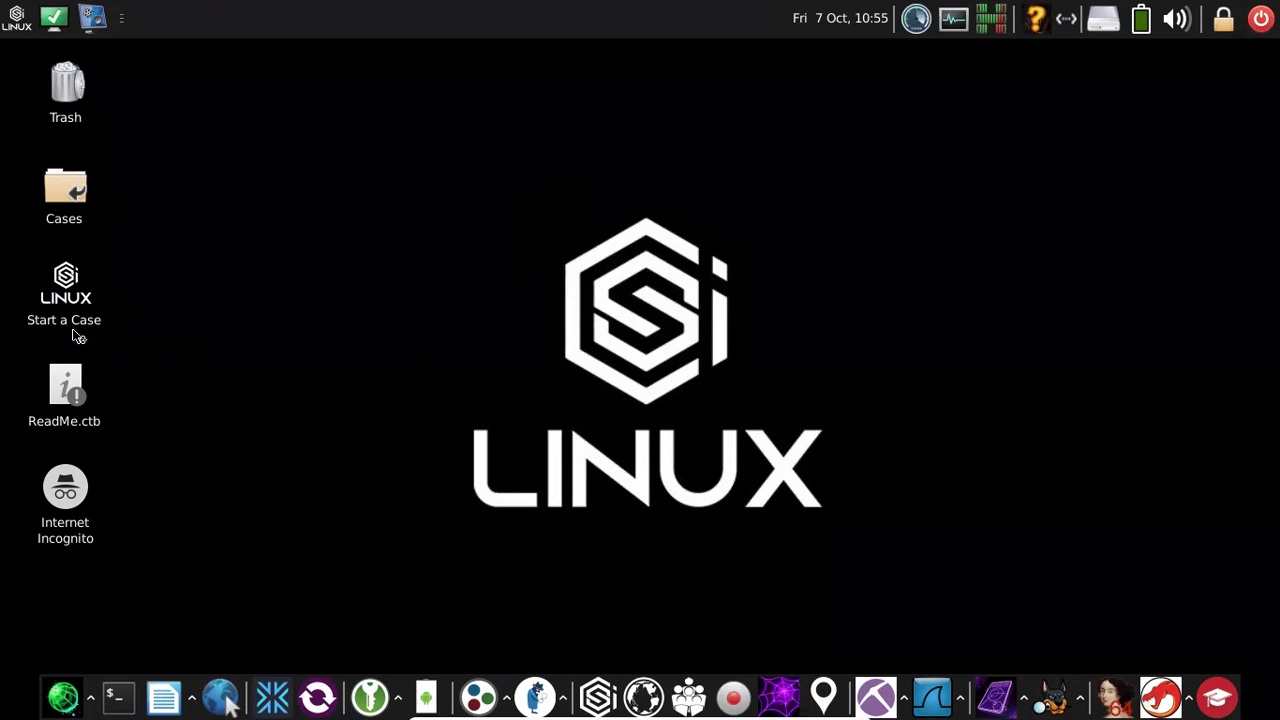
- Open the Start a Case tool, examine its case, system, Tor, cryptocurrency and about sections, and close it
double_click(117, 330)
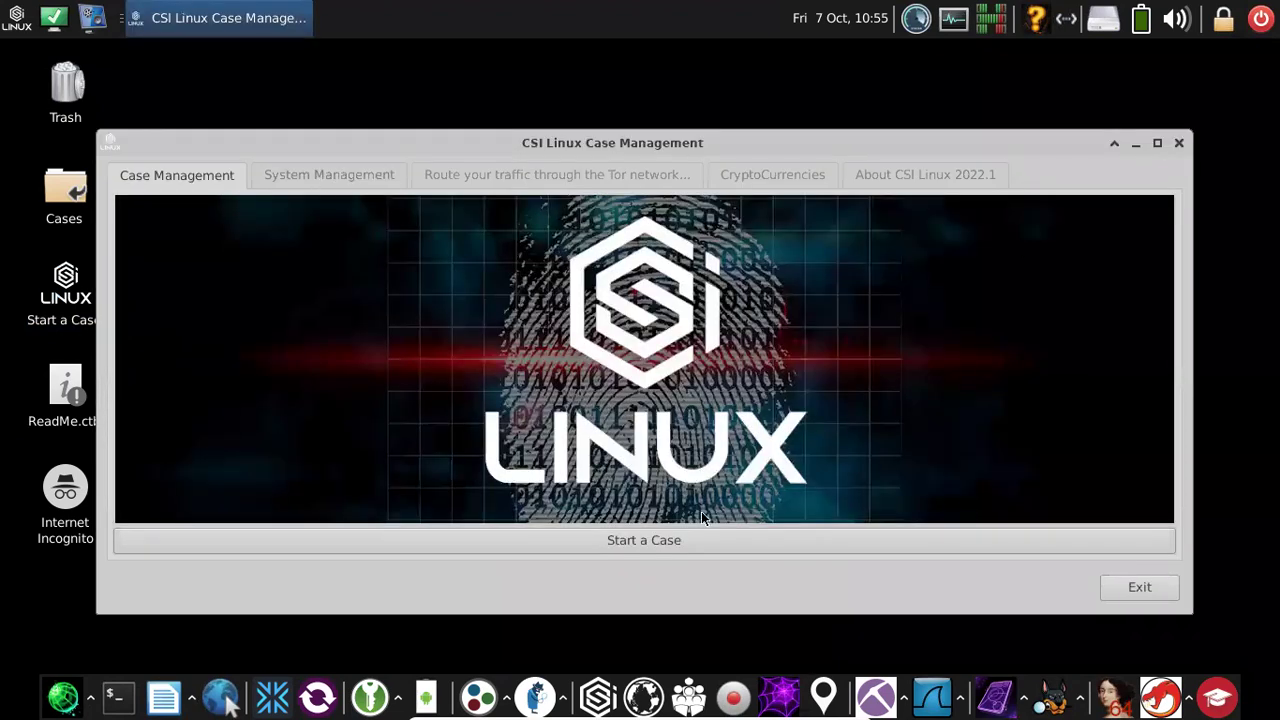
click(337, 177)
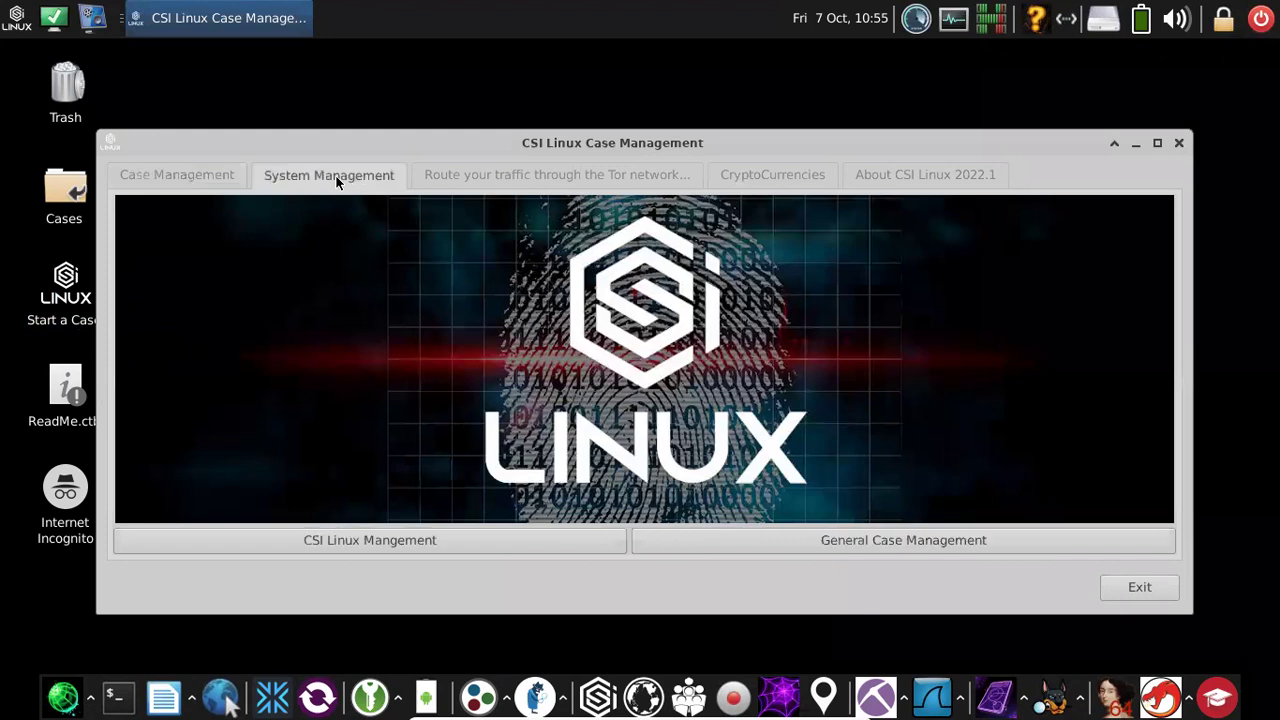
click(500, 183)
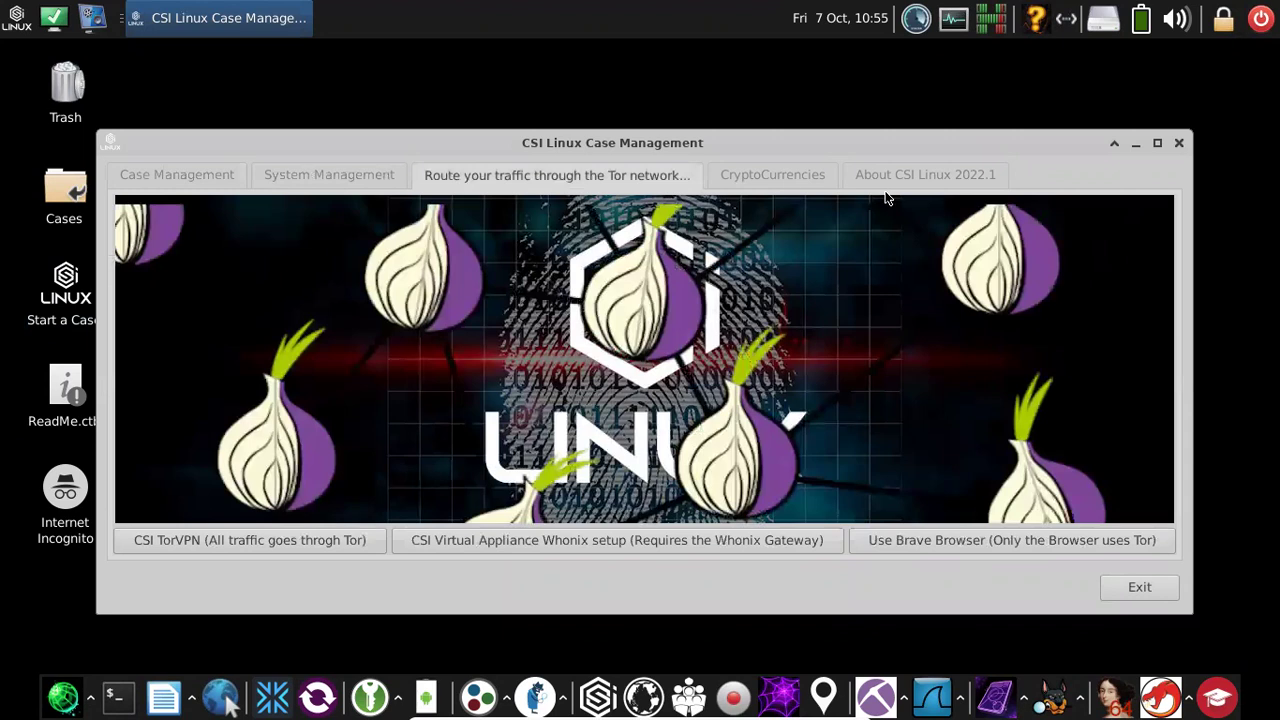
click(790, 182)
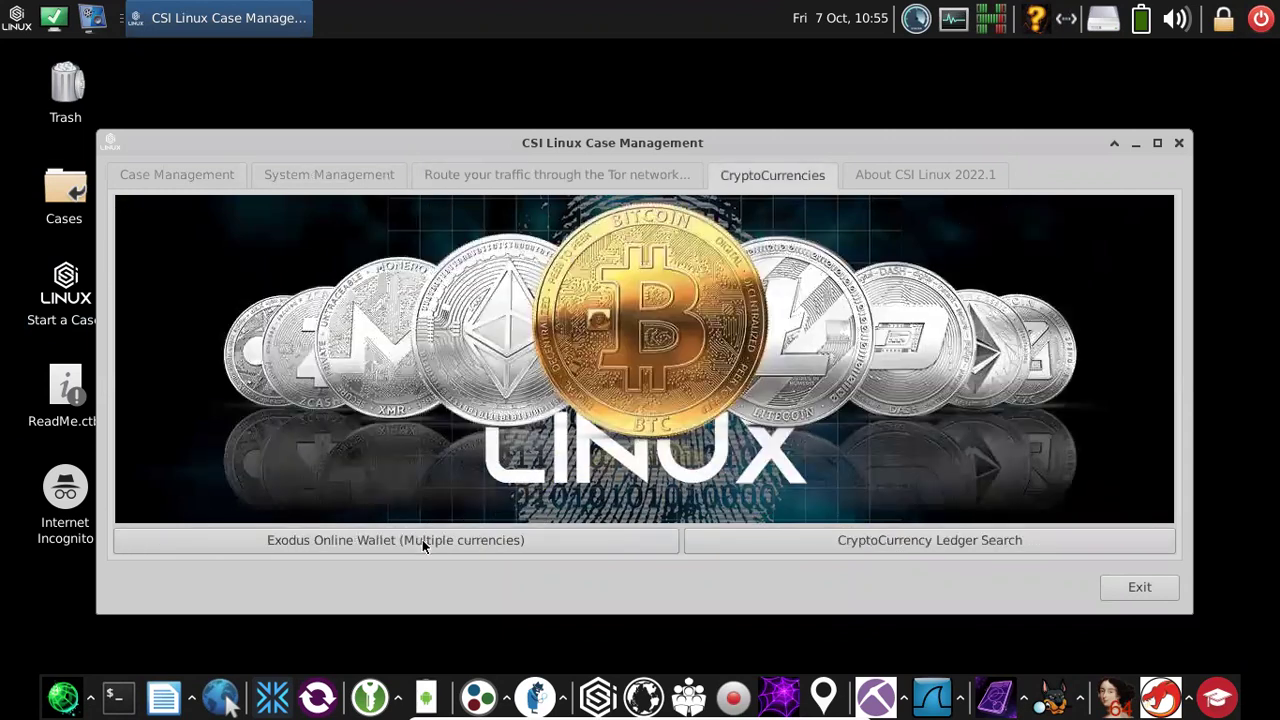
click(909, 179)
click(802, 170)
click(368, 177)
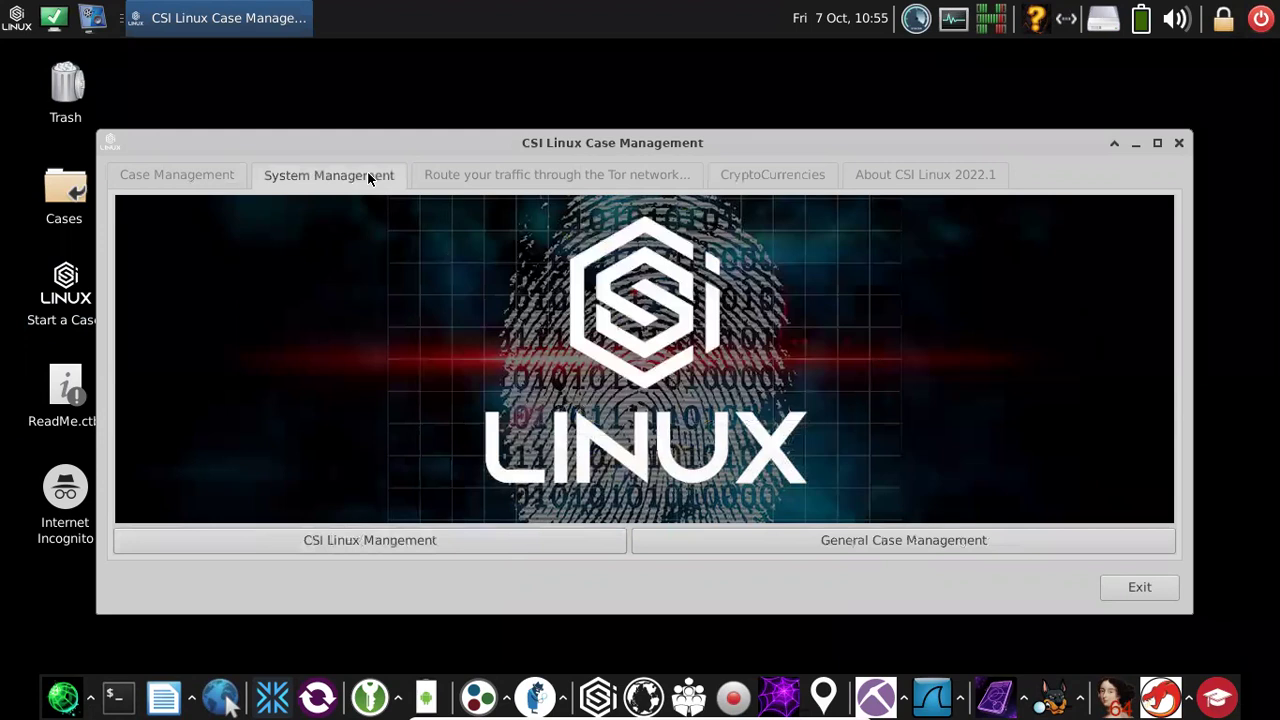
click(160, 176)
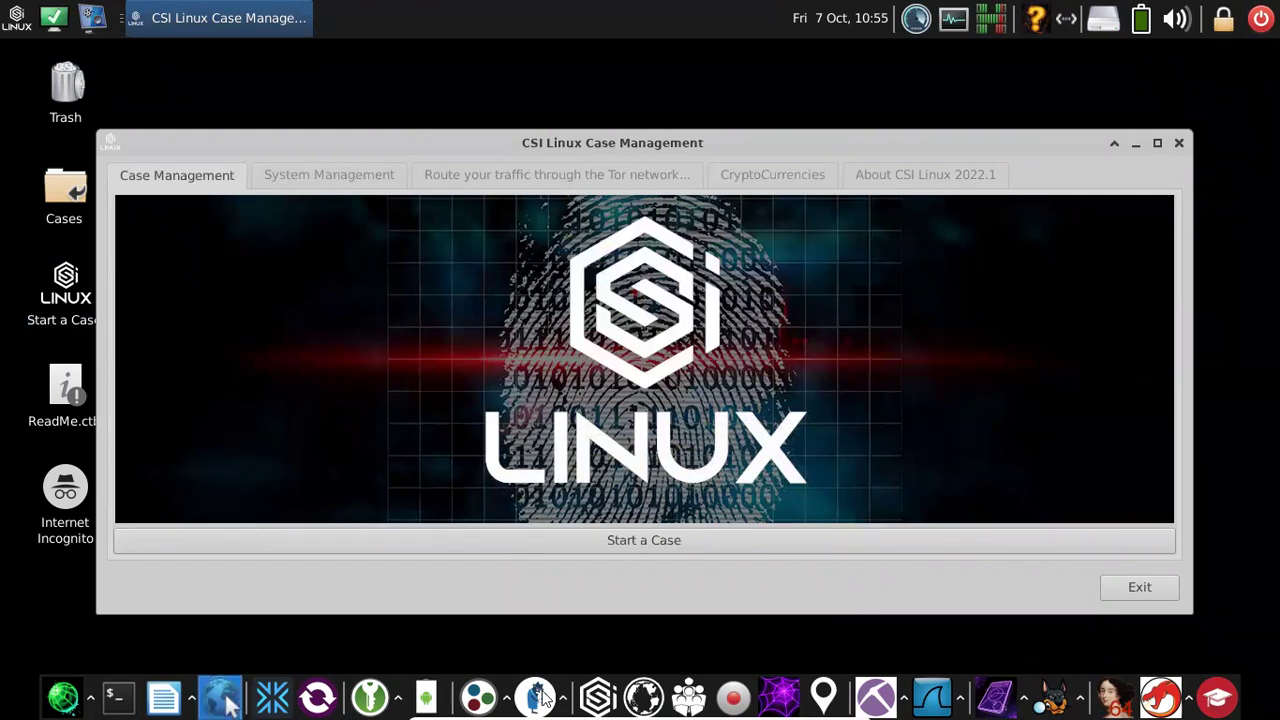
click(1179, 143)
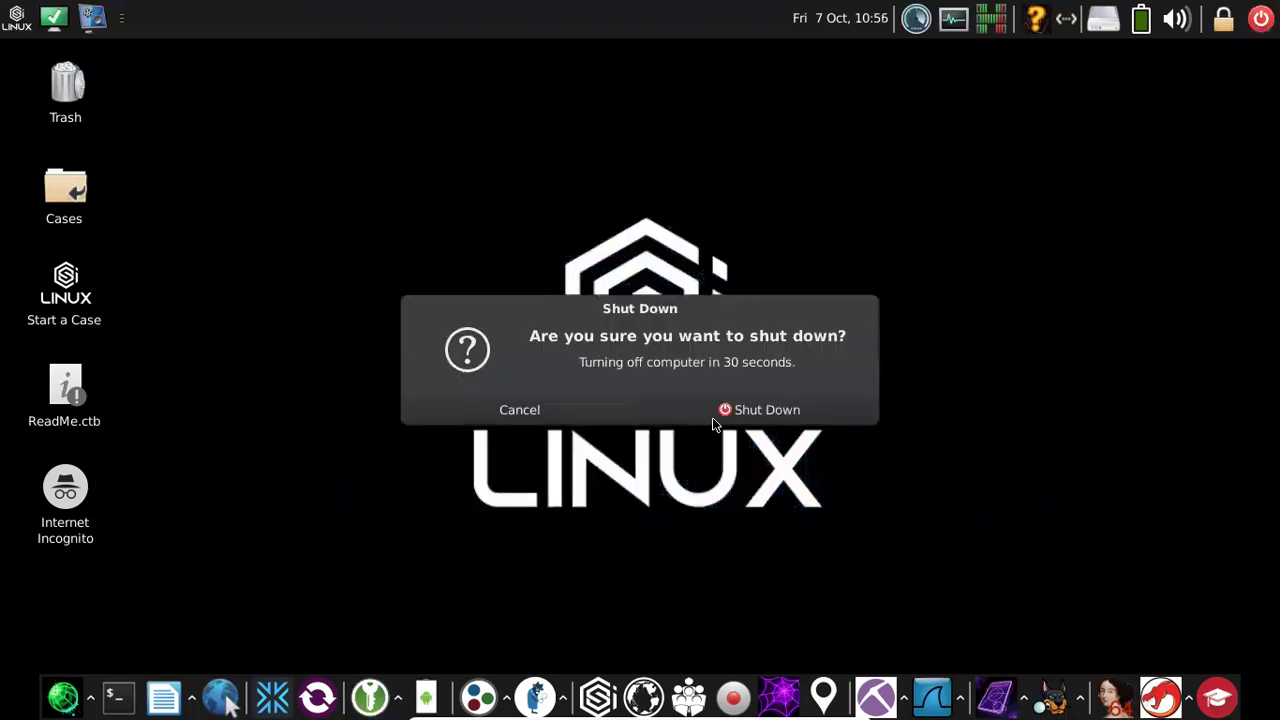
- Shut down the CSI Linux guest and close VirtualBox Manager
click(763, 410)
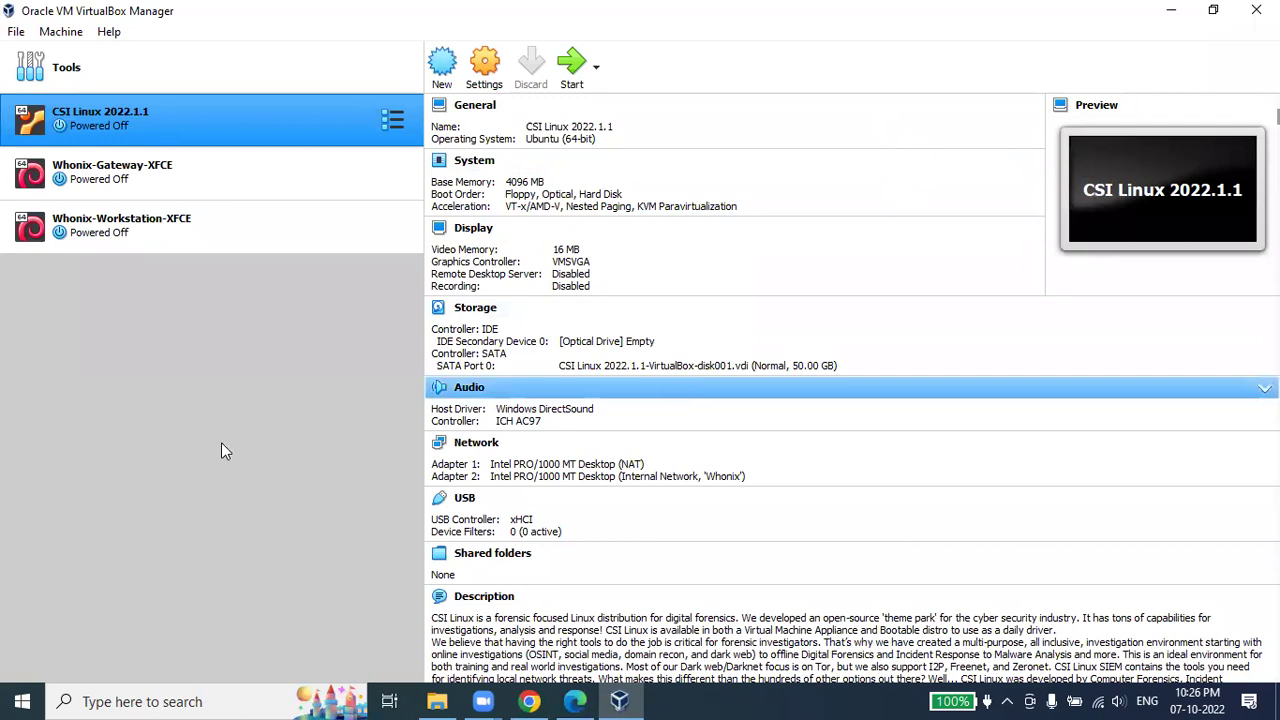
key(alt+F4)
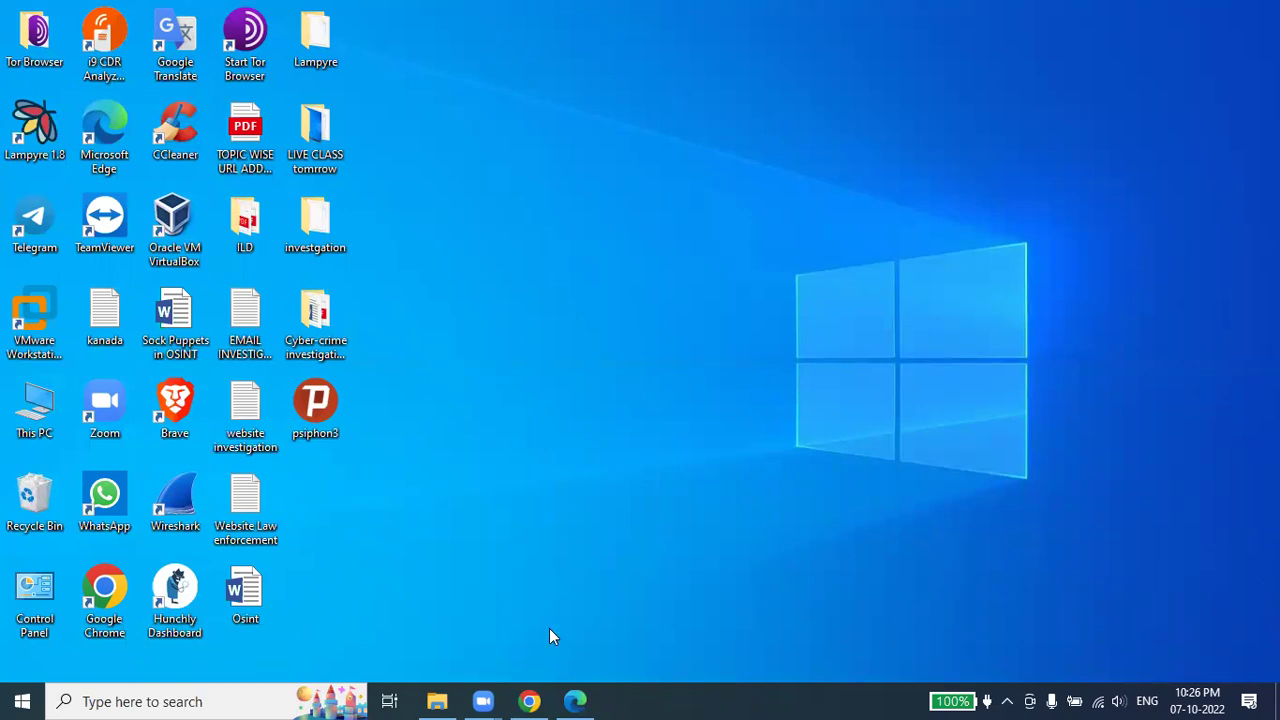
- Launch VMware Workstation from the desktop and power on the Windows 8.1 virtual machine
key(Up)
key(Up)
key(Return)
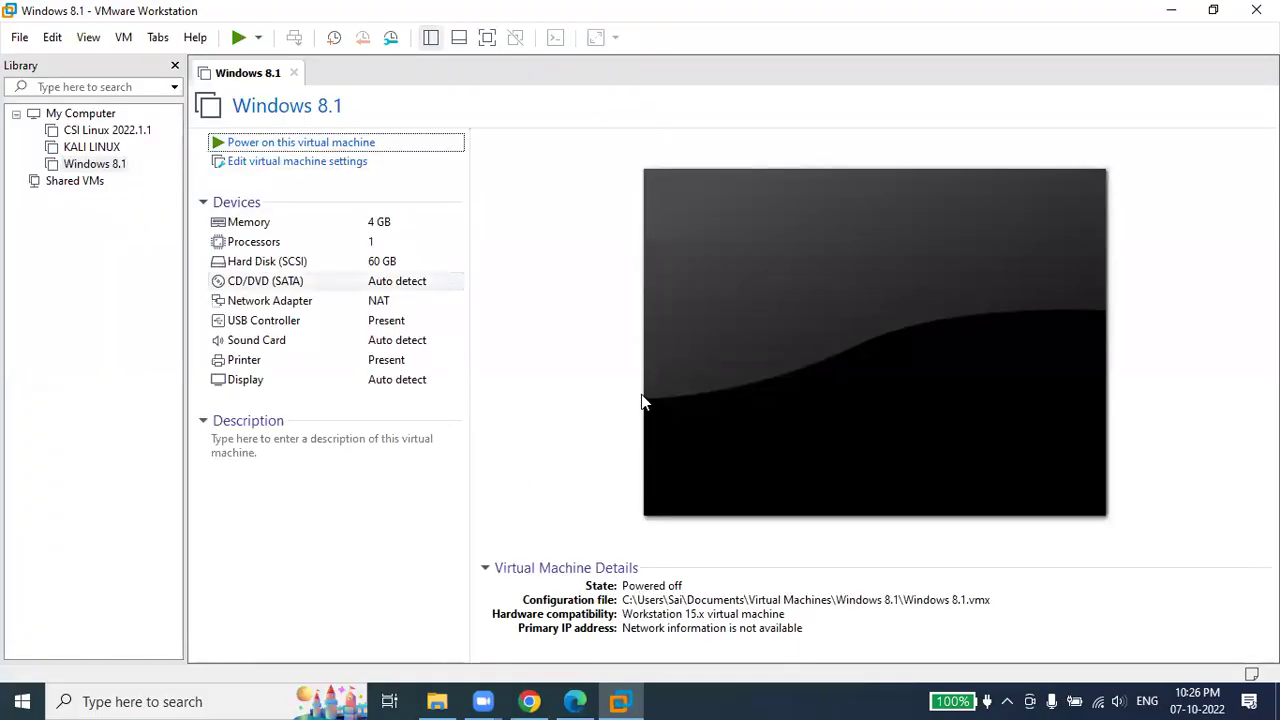
click(643, 402)
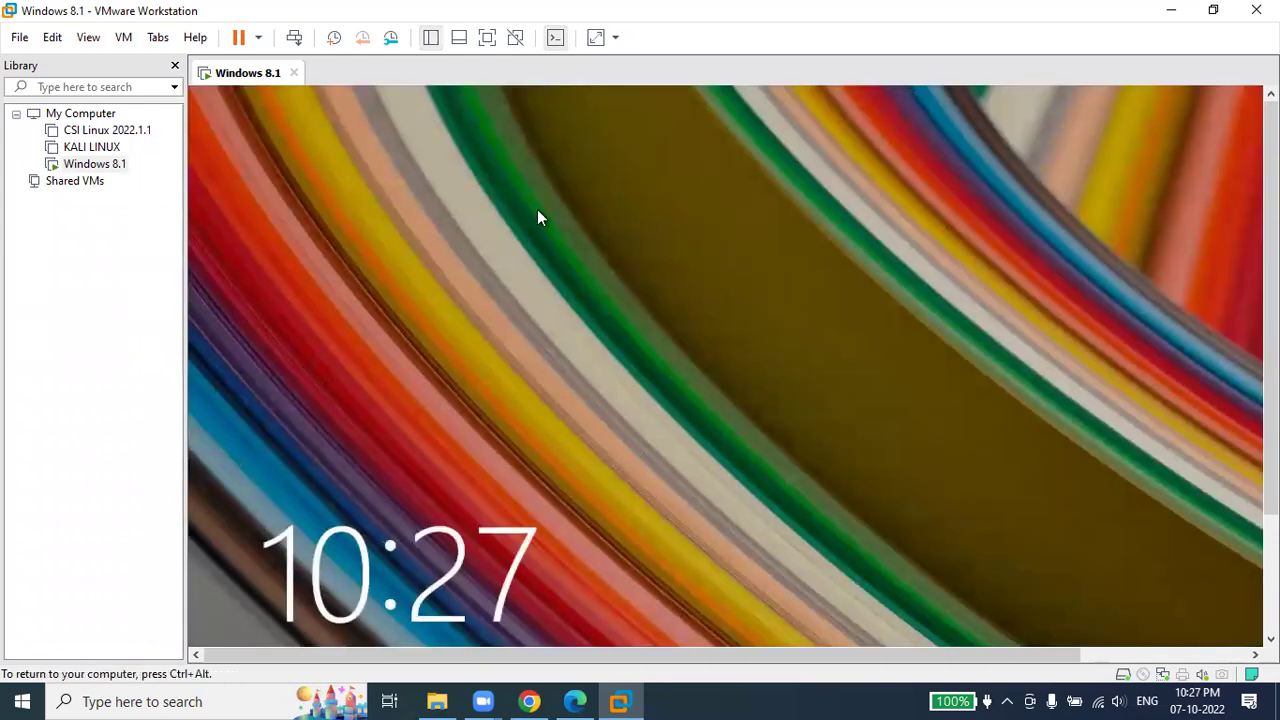
- Show the Windows 8.1 guest in full screen and sign in with the account password
click(487, 38)
click(826, 674)
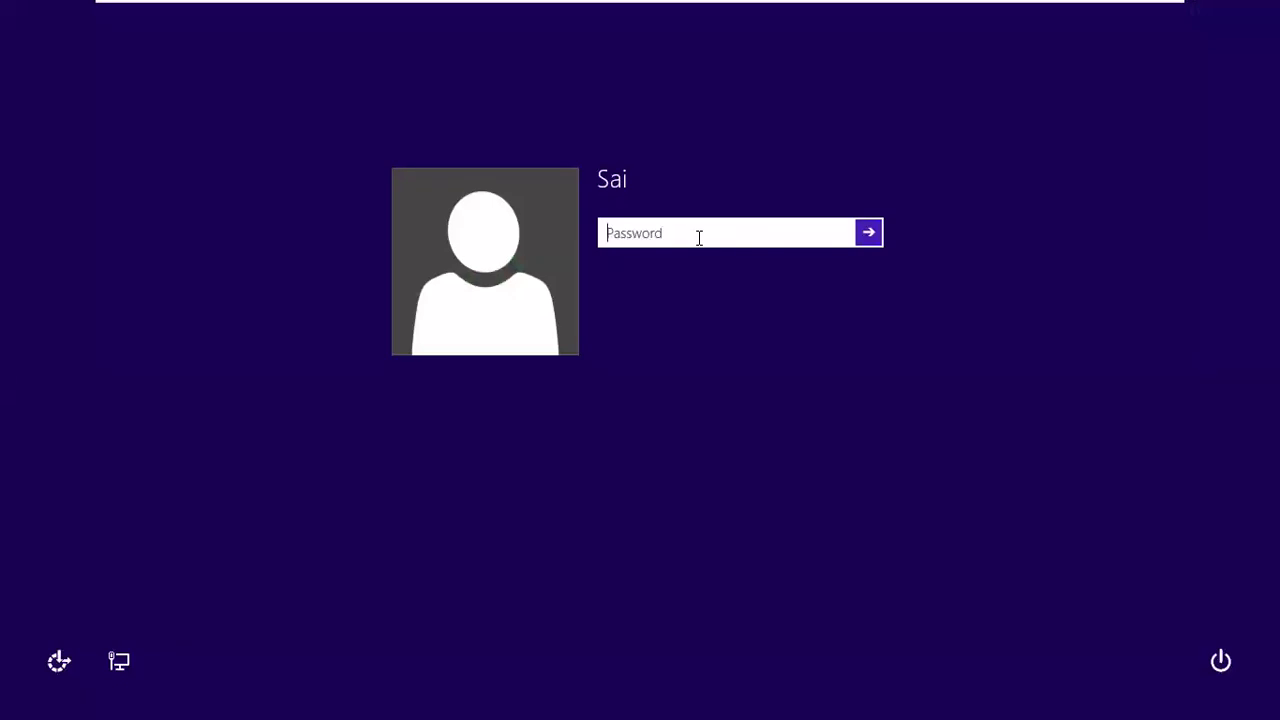
text(••••)
click(868, 232)
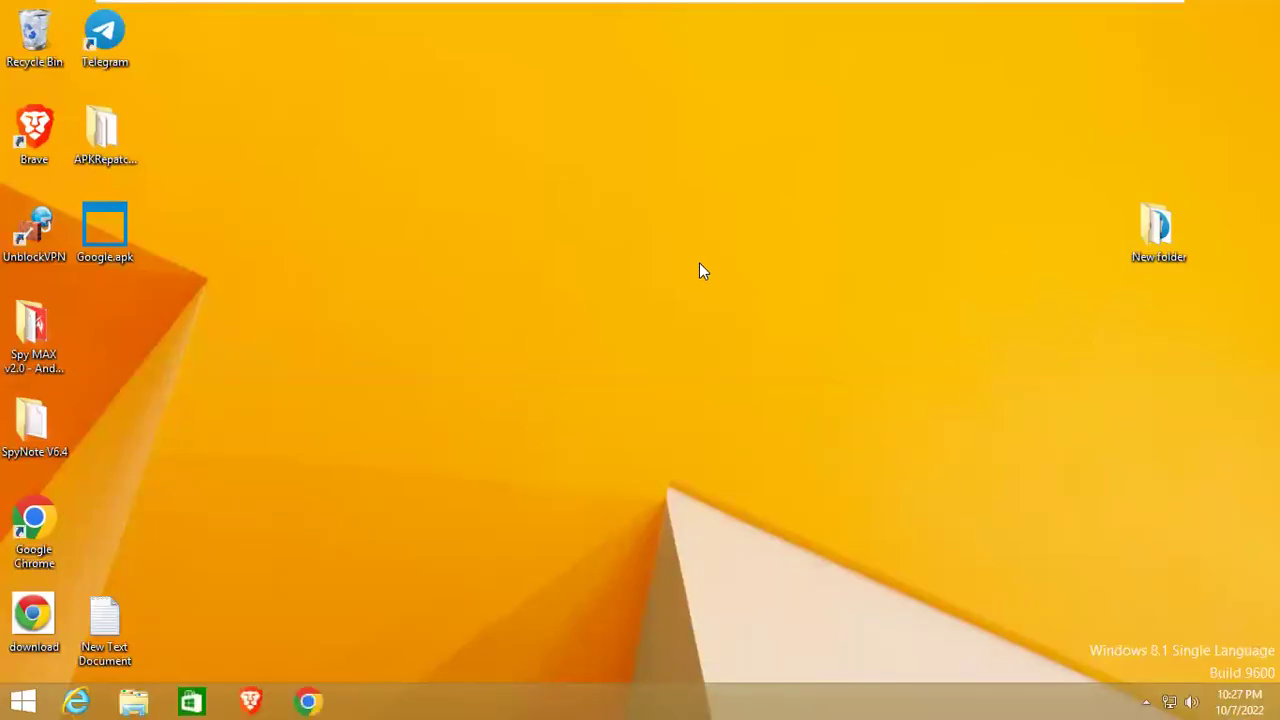
- Move the Google.apk icon on the Windows 8.1 desktop out of the icon columns into the open area
drag(126, 229, 489, 260)
click(660, 322)
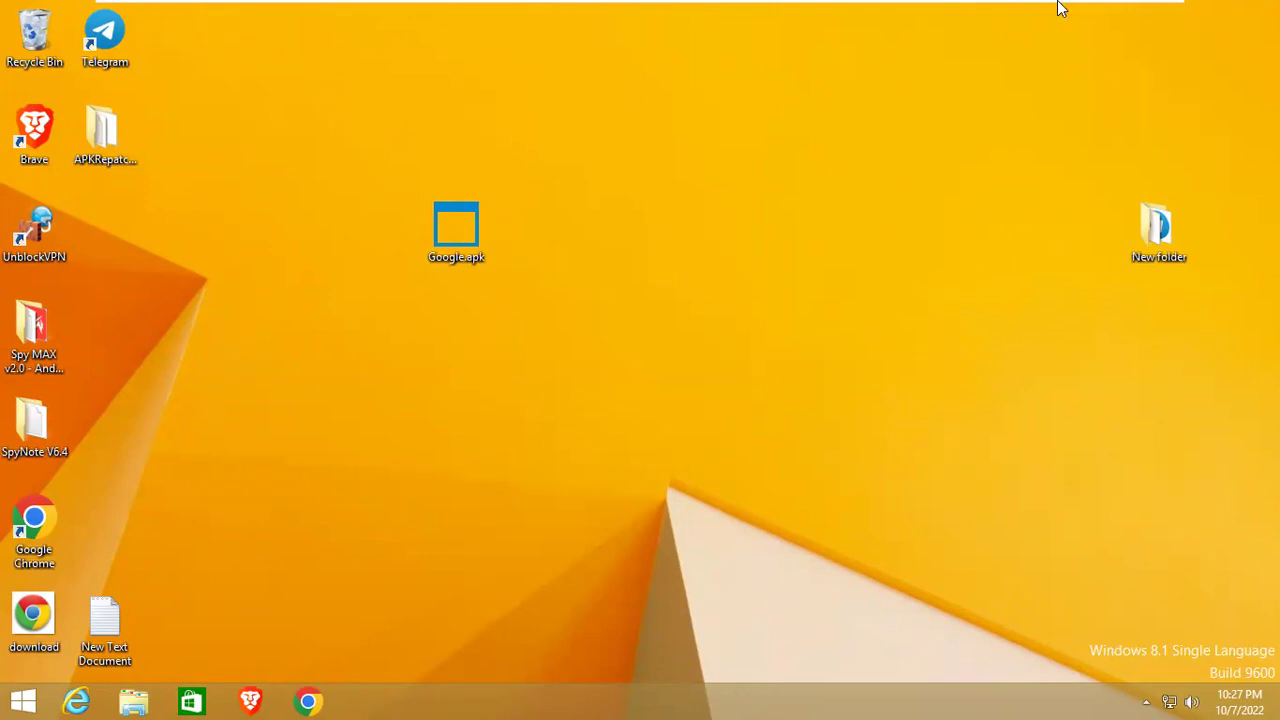
- Close VMware Workstation and power off the running Windows 8.1 virtual machine
mouse_move(1046, 5)
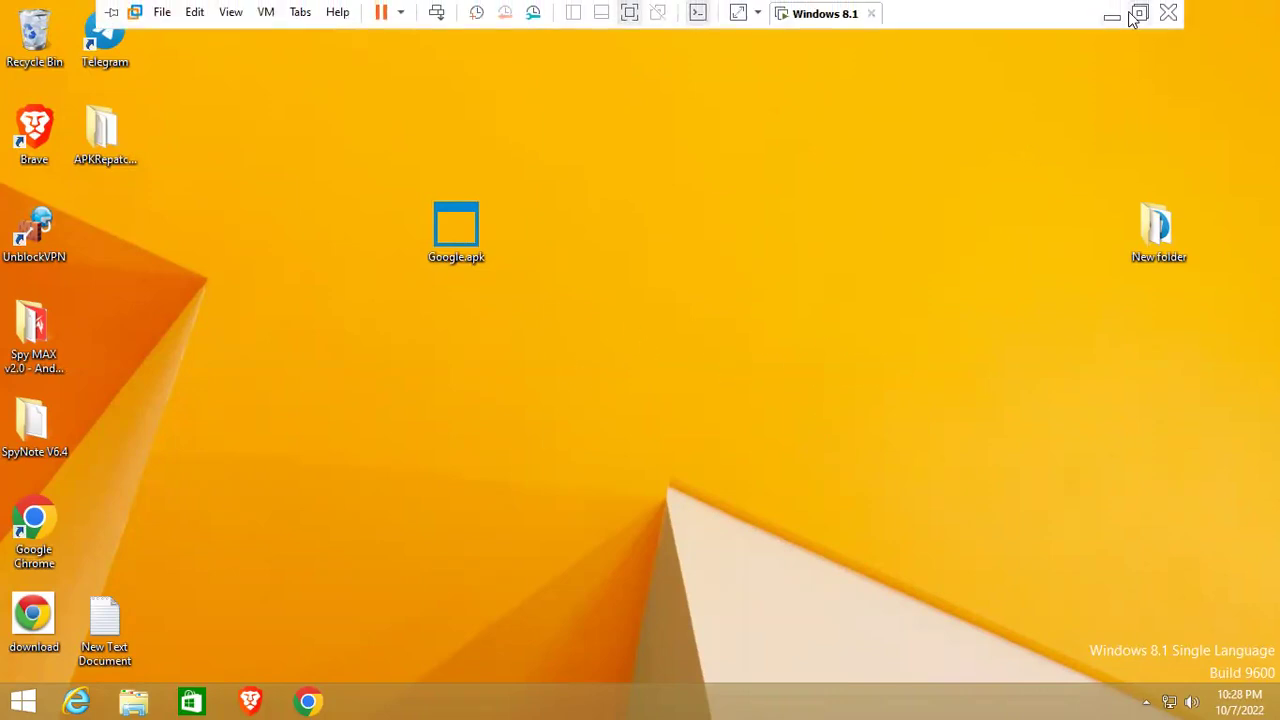
click(1172, 15)
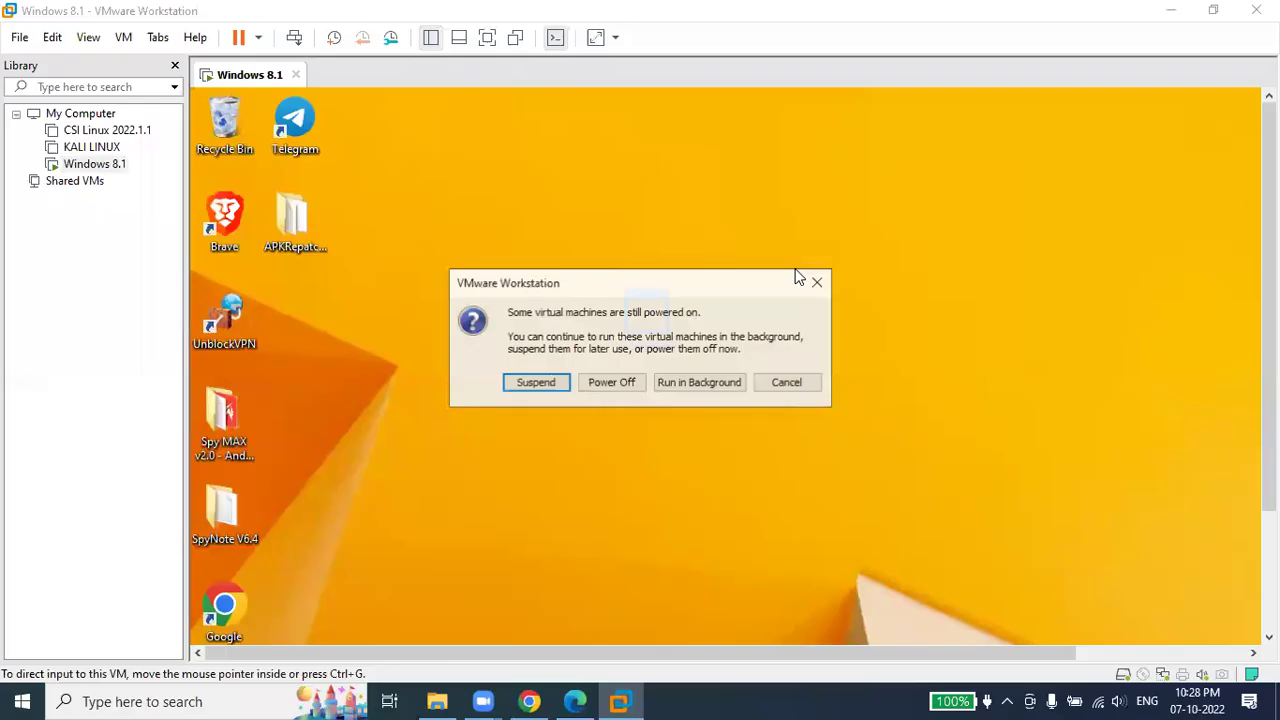
click(625, 385)
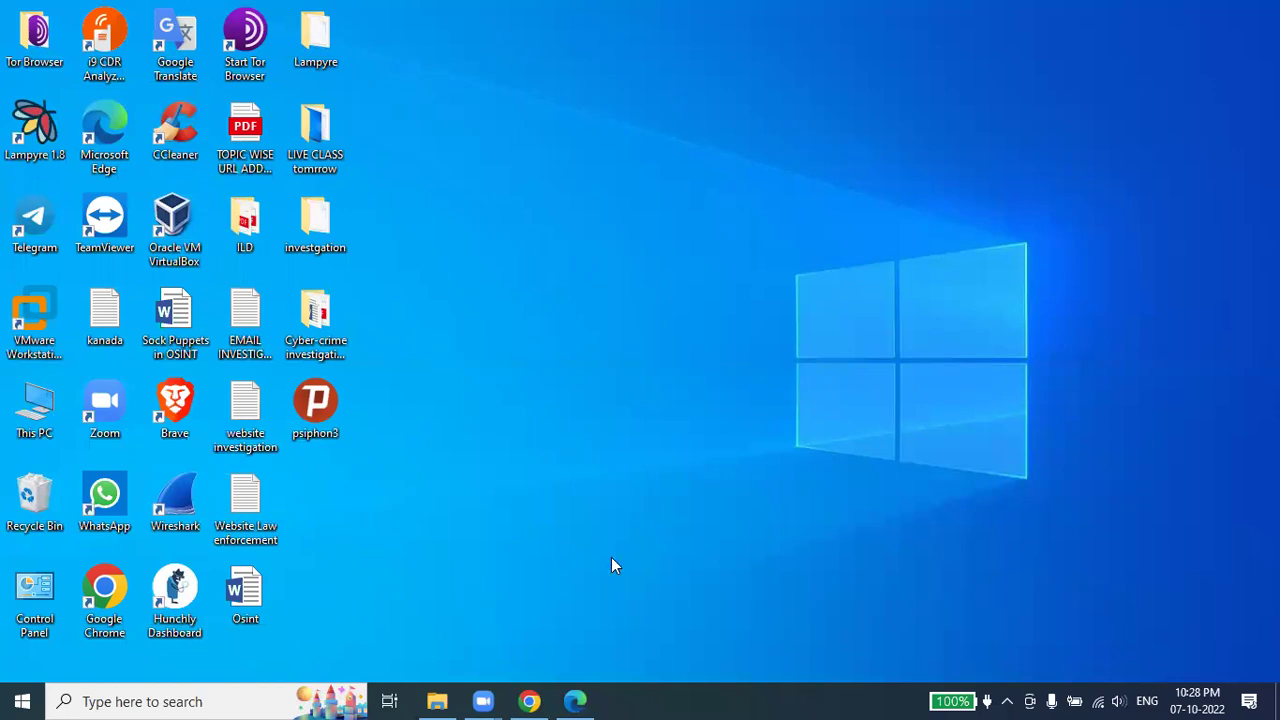
- Relaunch VMware Workstation from the desktop and open the KALI LINUX virtual machine from the library
key(v)
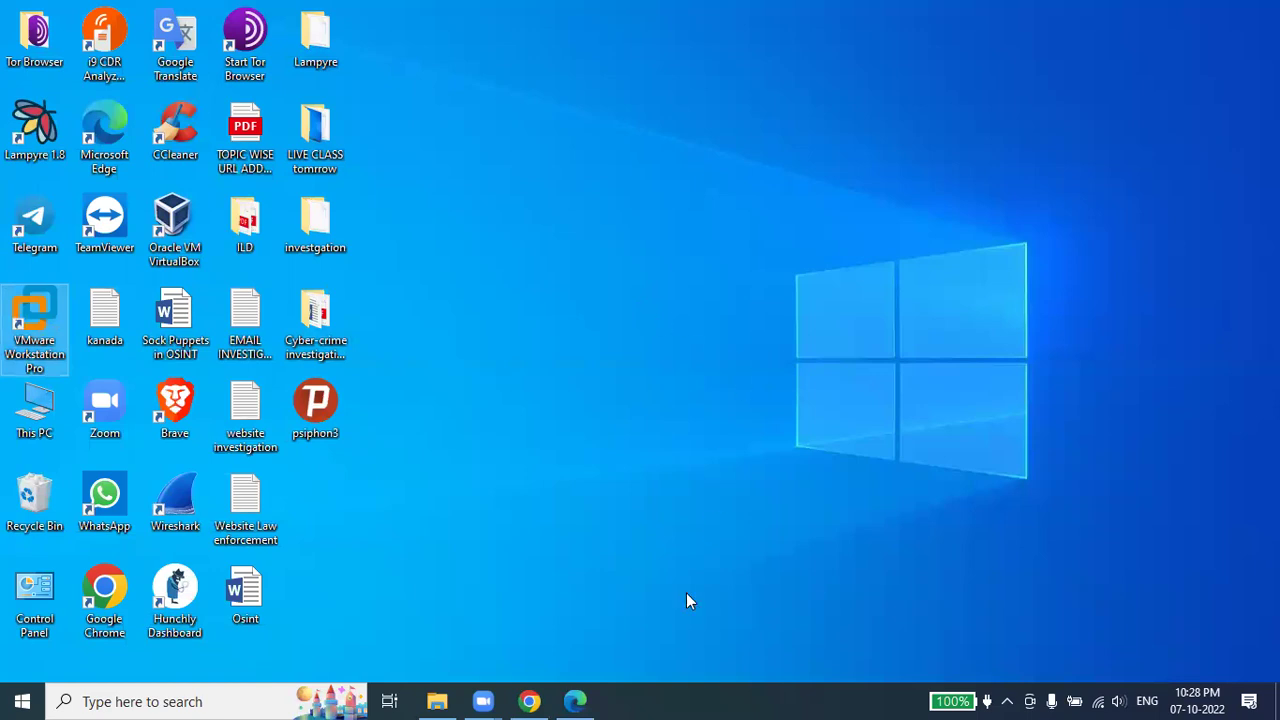
key(Return)
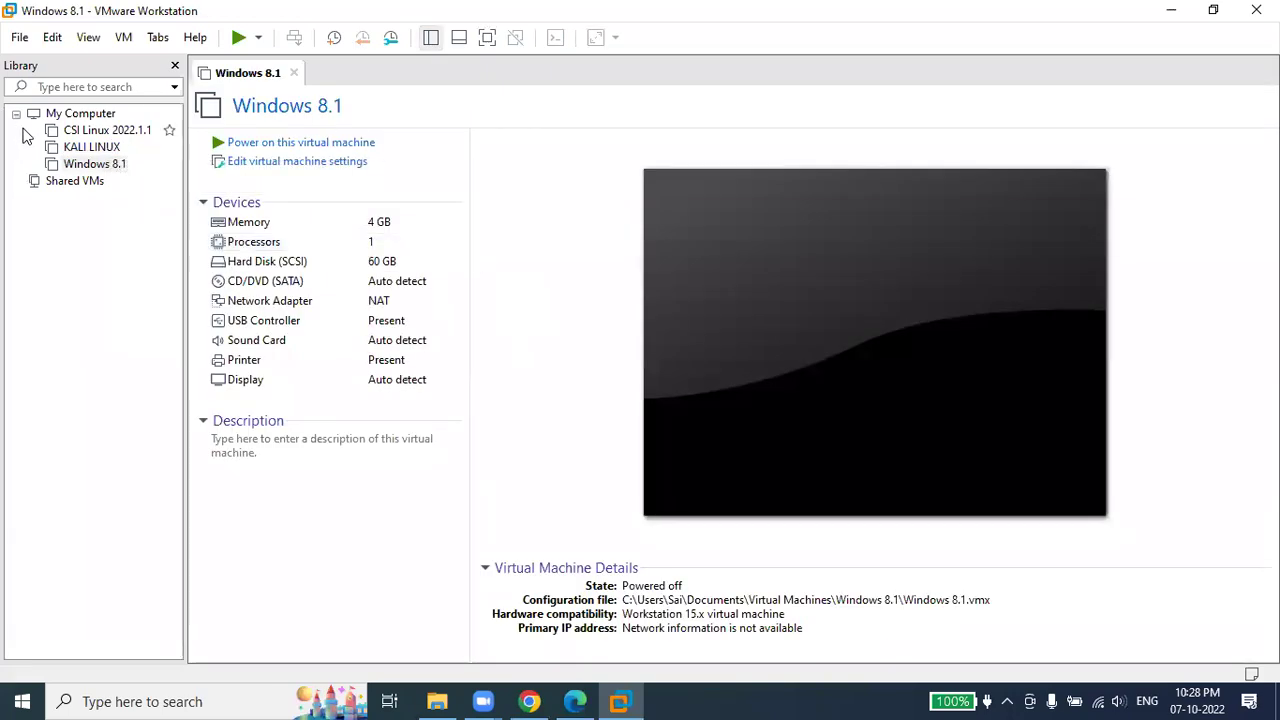
click(92, 147)
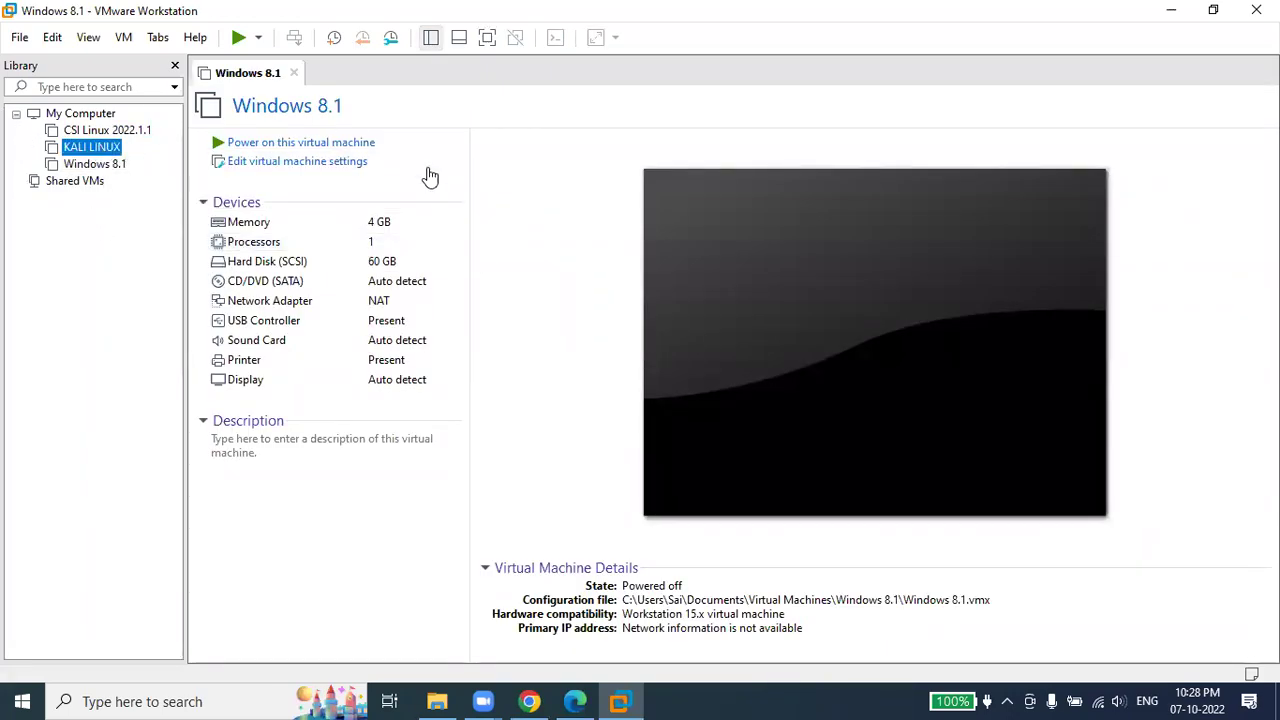
double_click(112, 150)
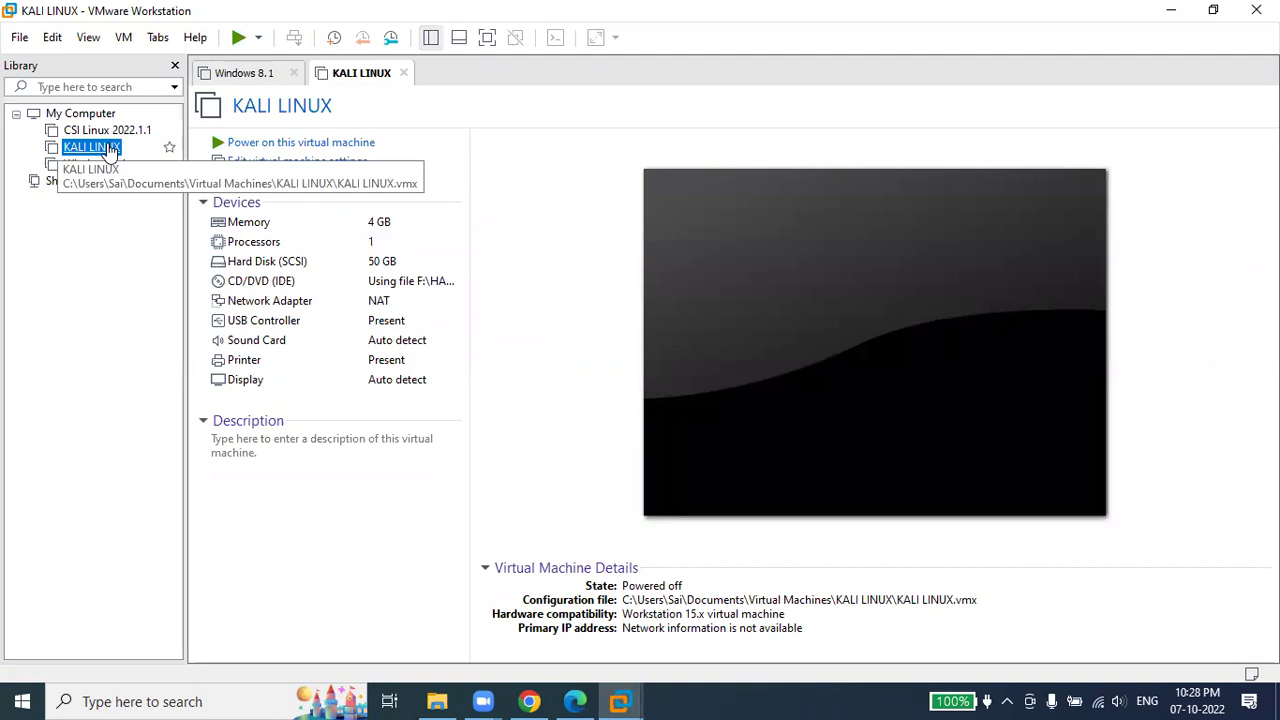
- Power on the KALI LINUX virtual machine and close the Windows 8.1 machine's view
click(316, 142)
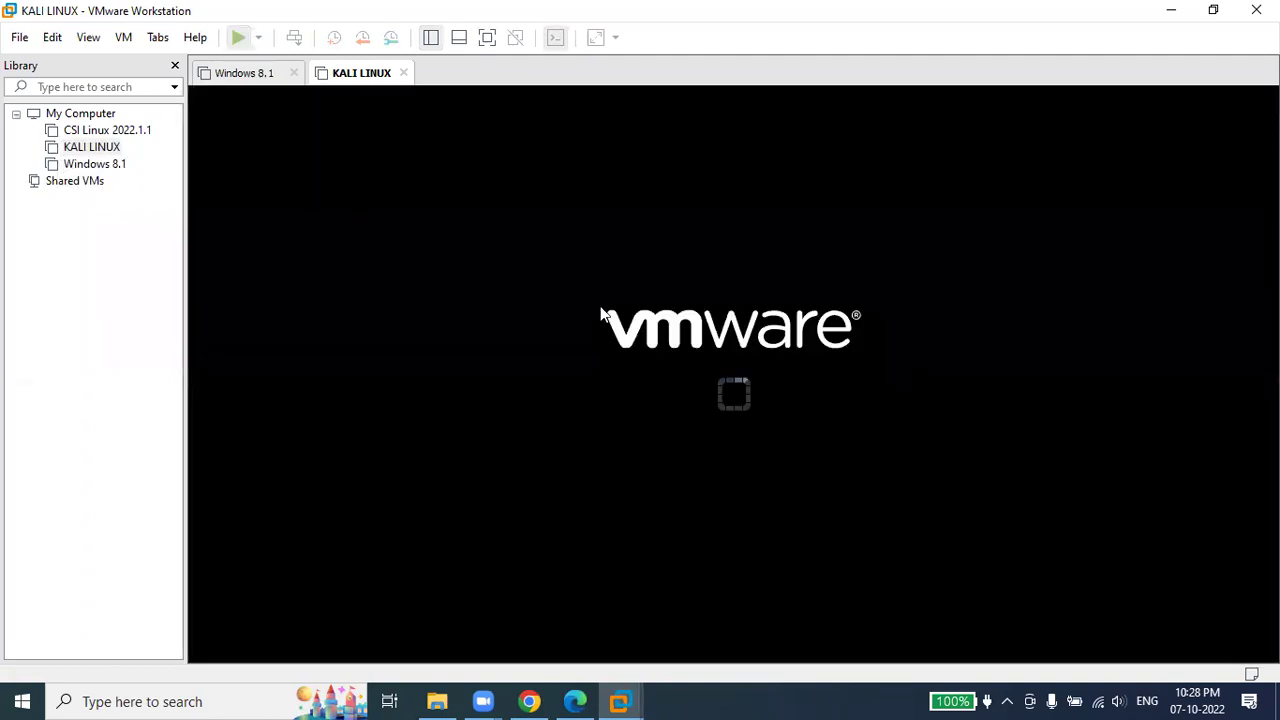
click(268, 75)
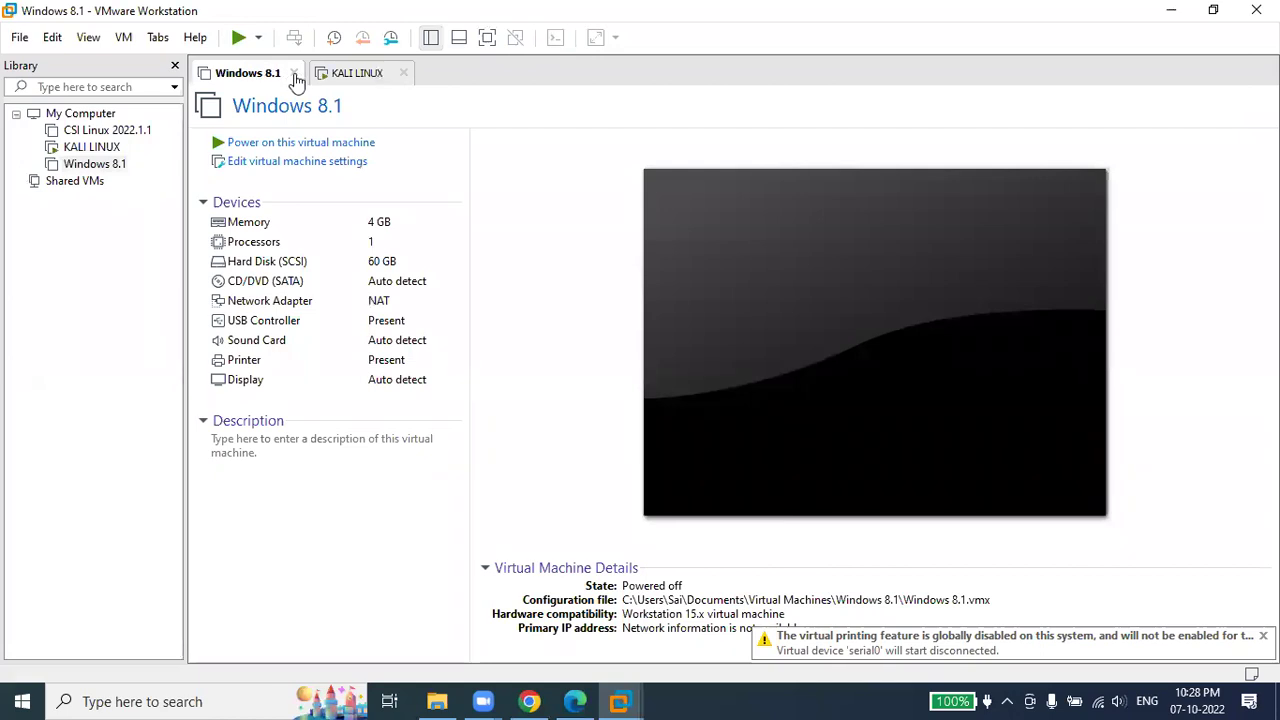
click(293, 73)
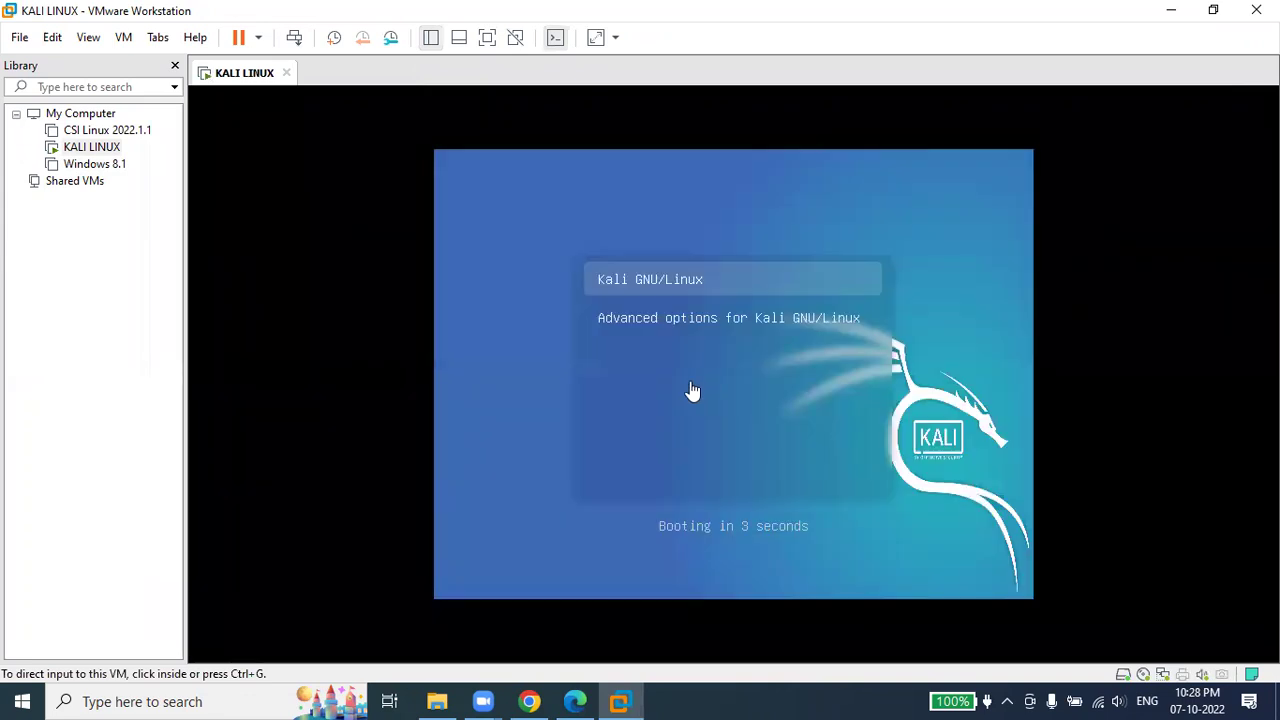
- Switch to Chrome, look through the OSINT Tools page and examine the thewhiteh4t/seeker repository on GitHub
click(533, 700)
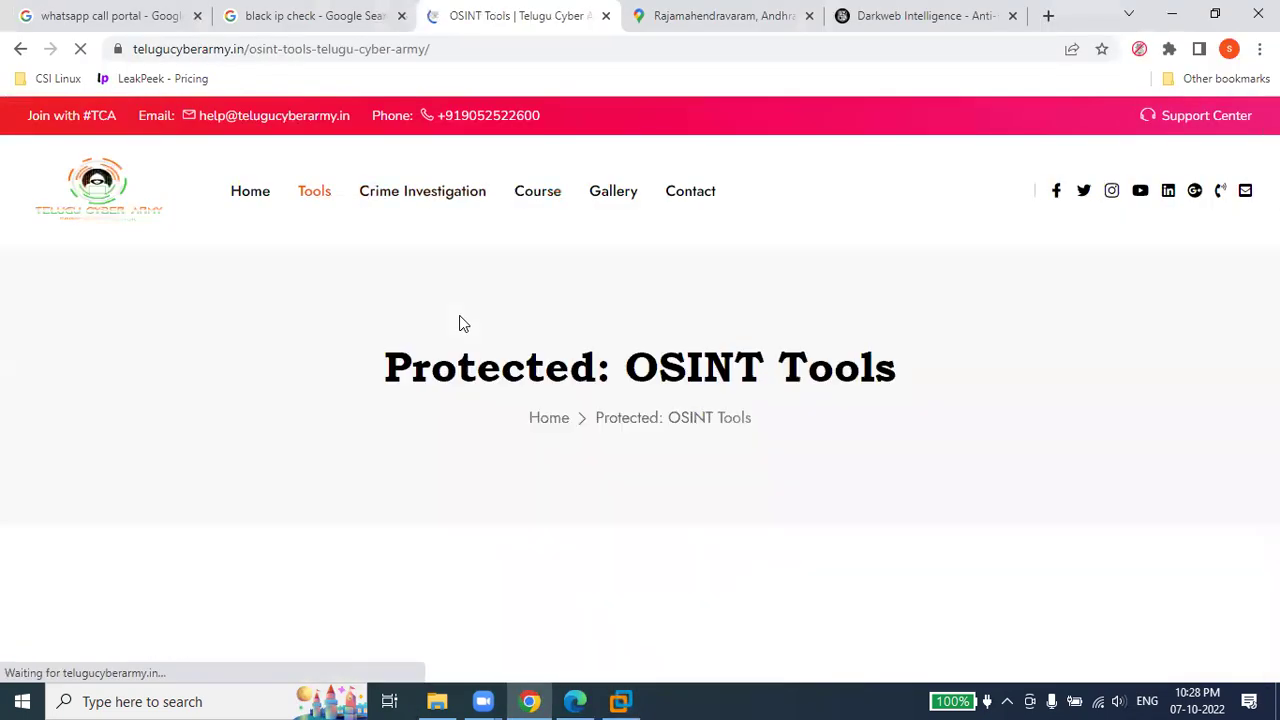
scroll(1205, 410, down, 4)
scroll(924, 383, down, 2)
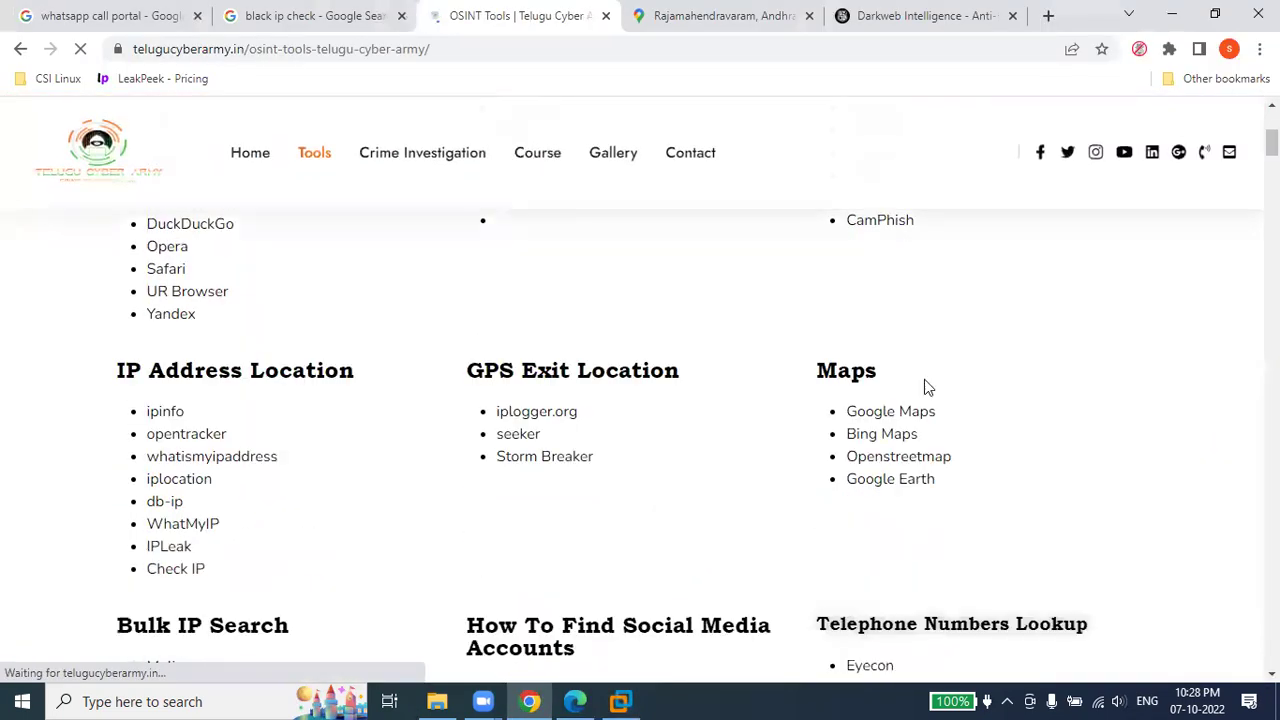
scroll(924, 383, up, 2)
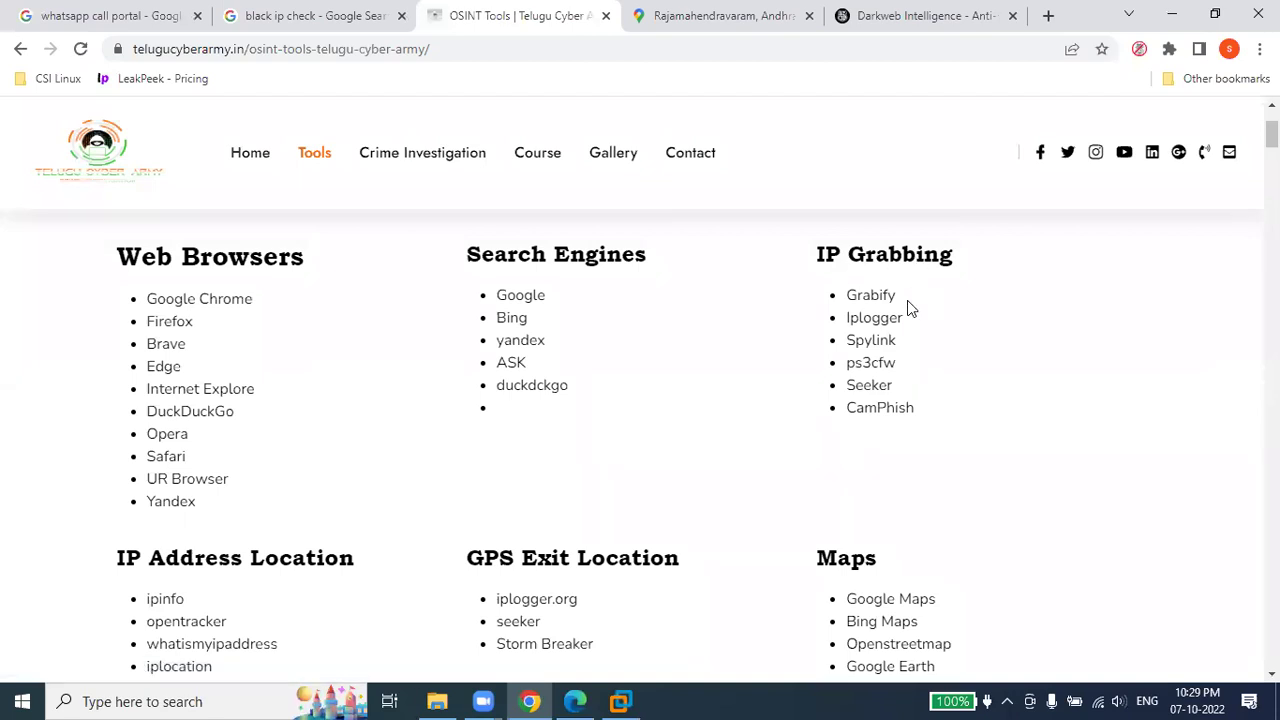
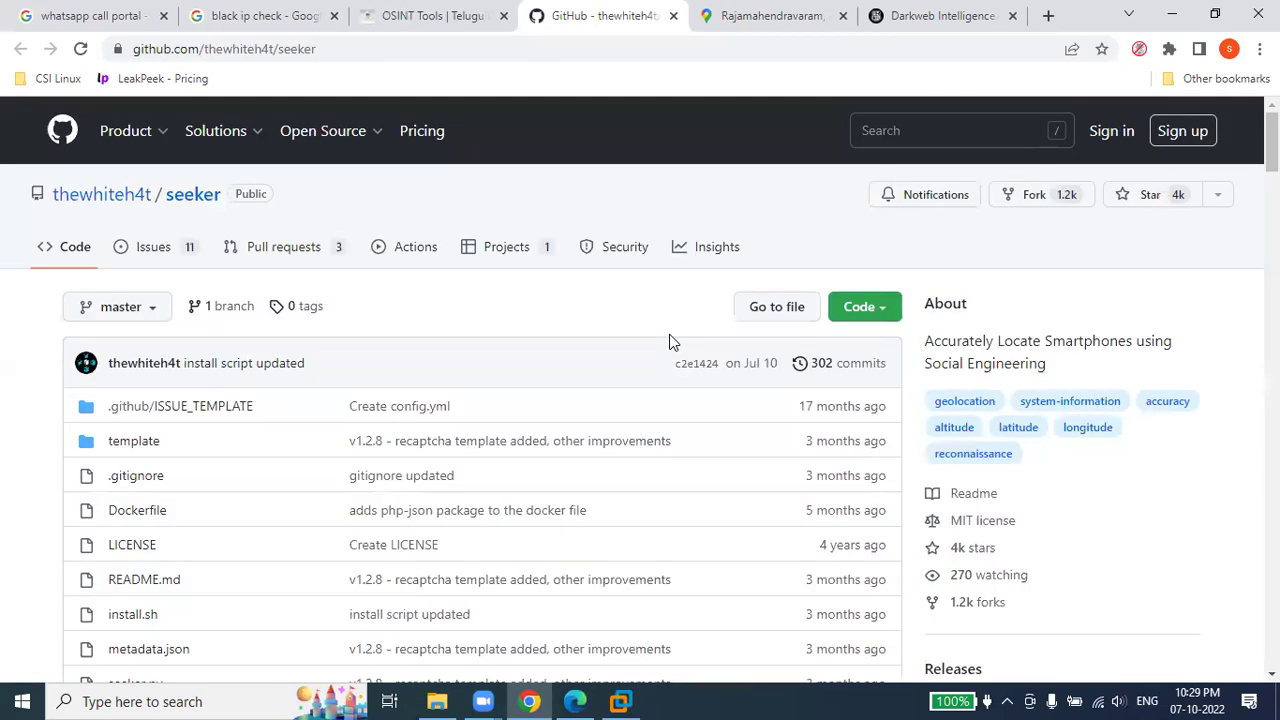
scroll(660, 424, down, 3)
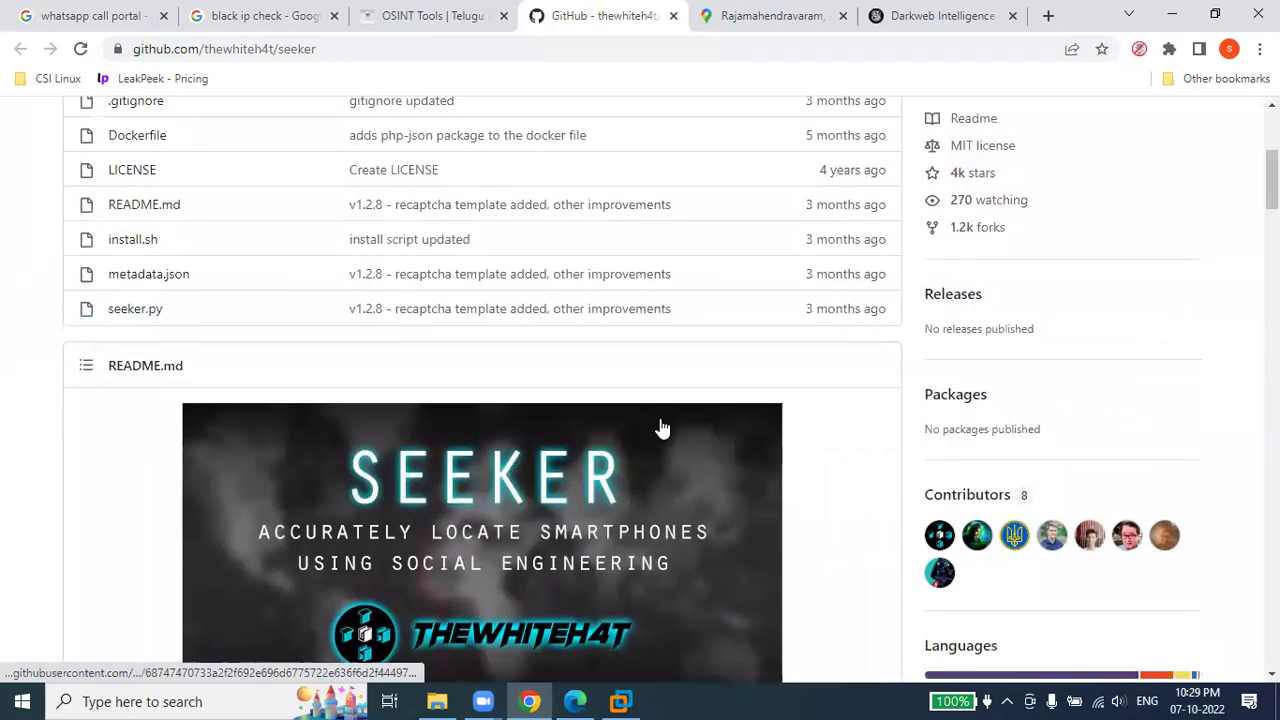
- Skim the seeker repository's README and return to its file list
scroll(661, 428, down, 3)
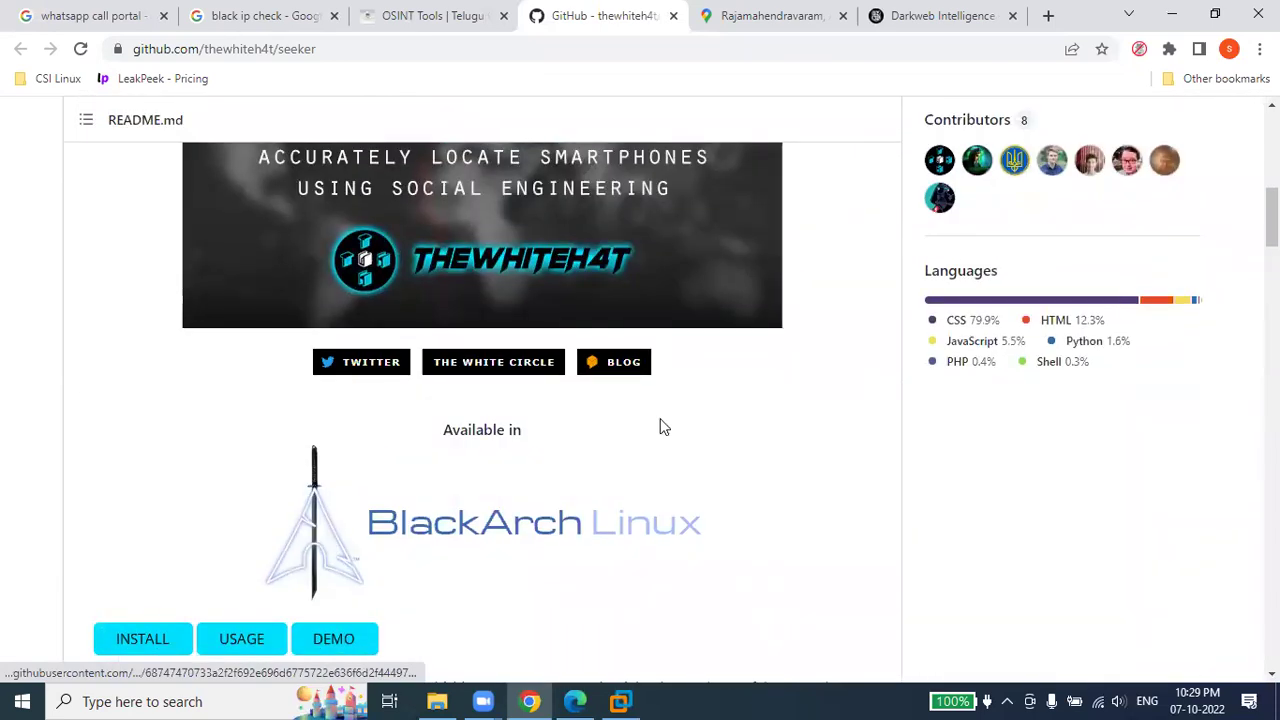
scroll(660, 428, up, 6)
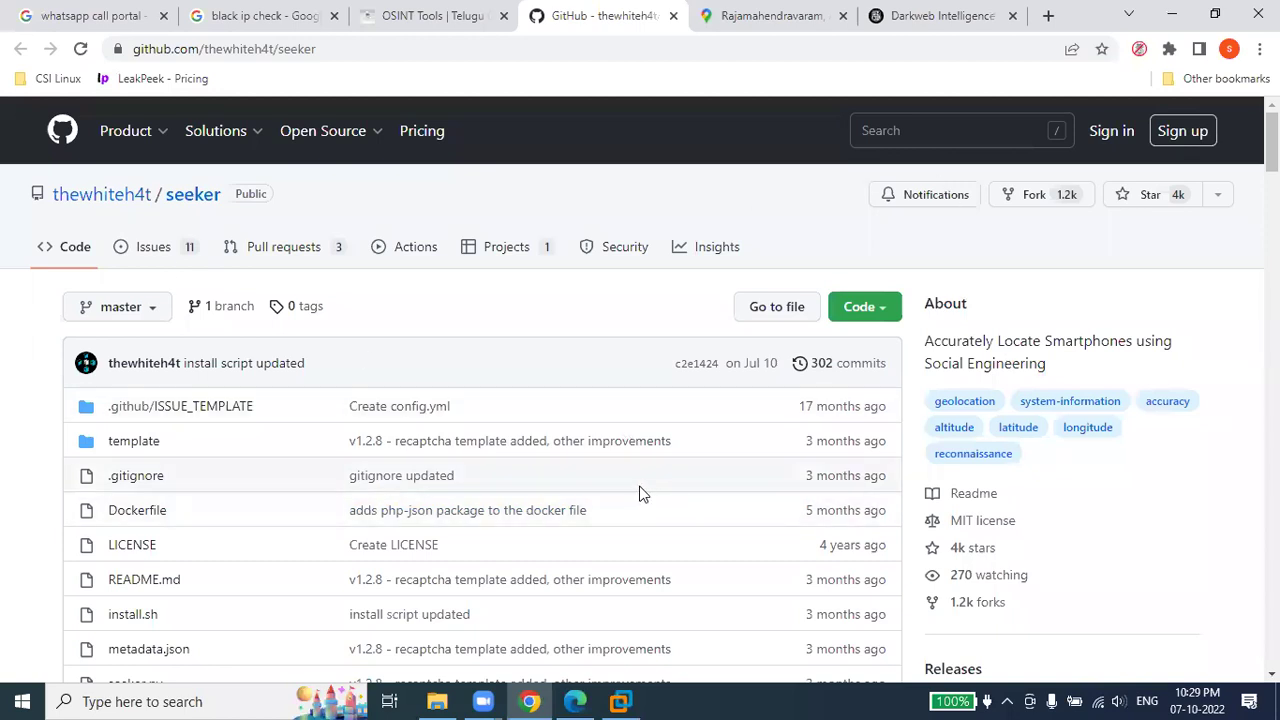
- Switch to VMware Workstation, log in to Kali Linux as kali with the account password, and show the virtual machine full screen
click(620, 701)
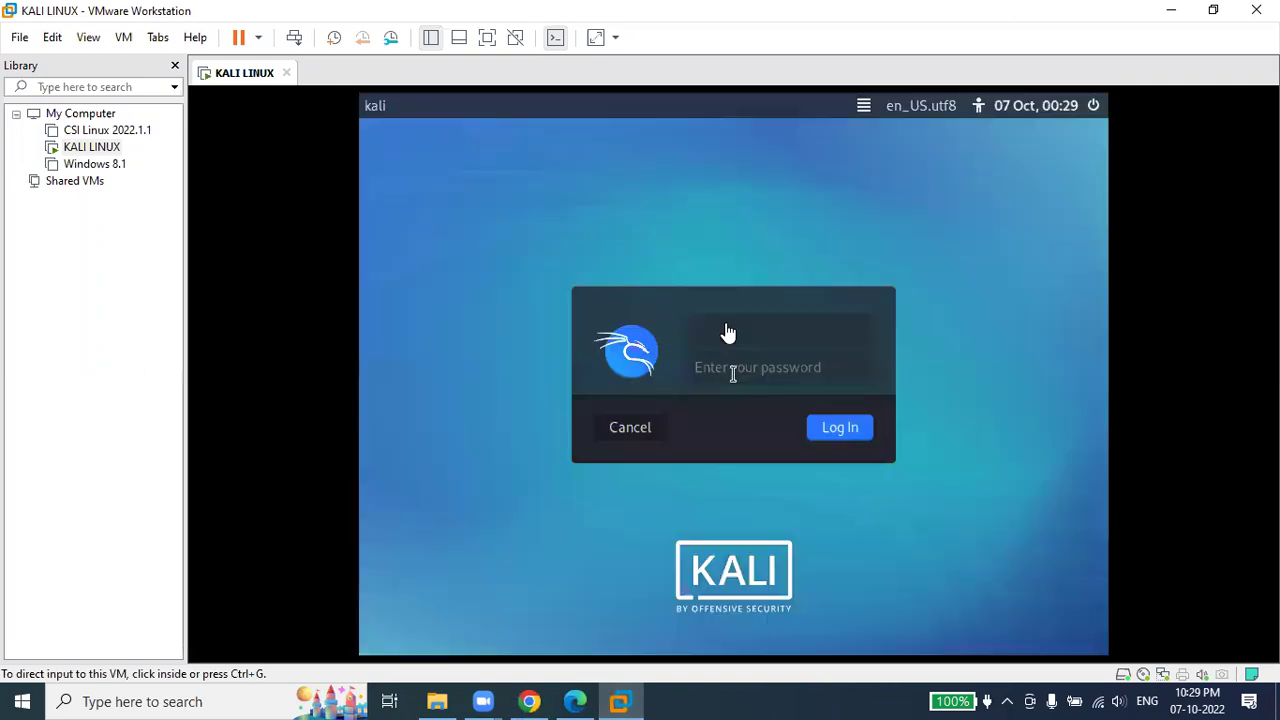
click(725, 322)
text(kali)
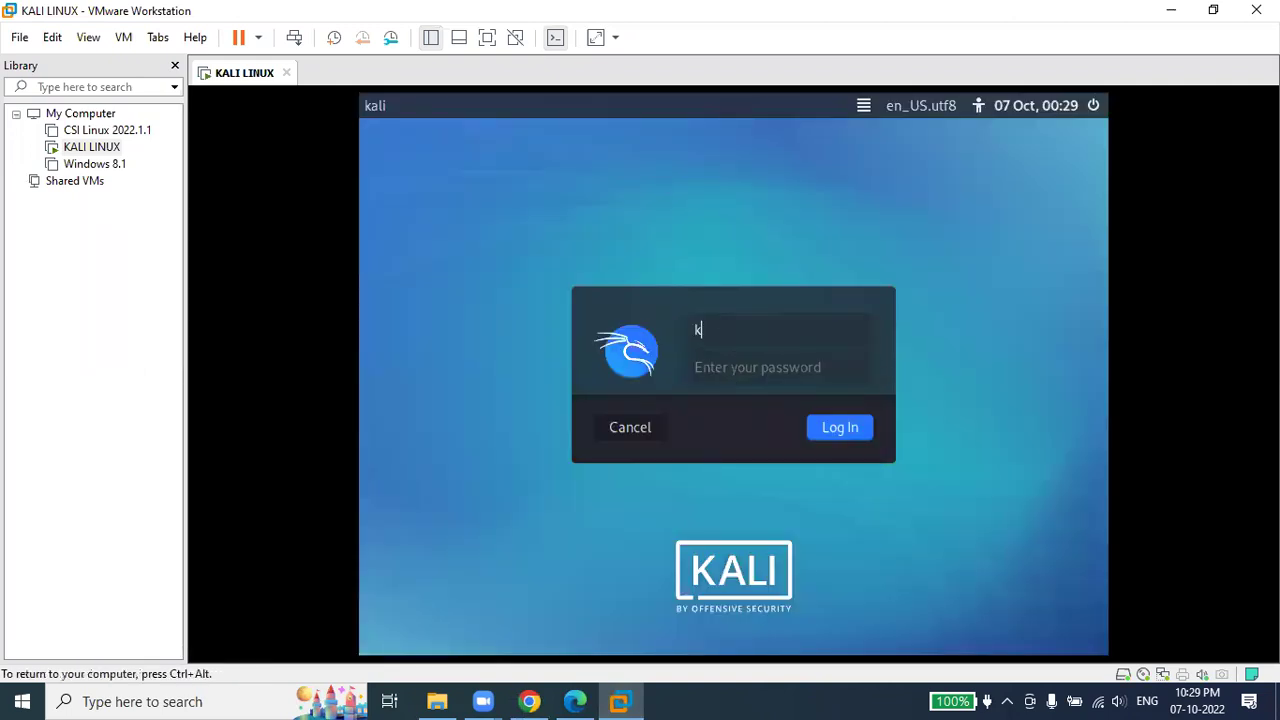
click(722, 368)
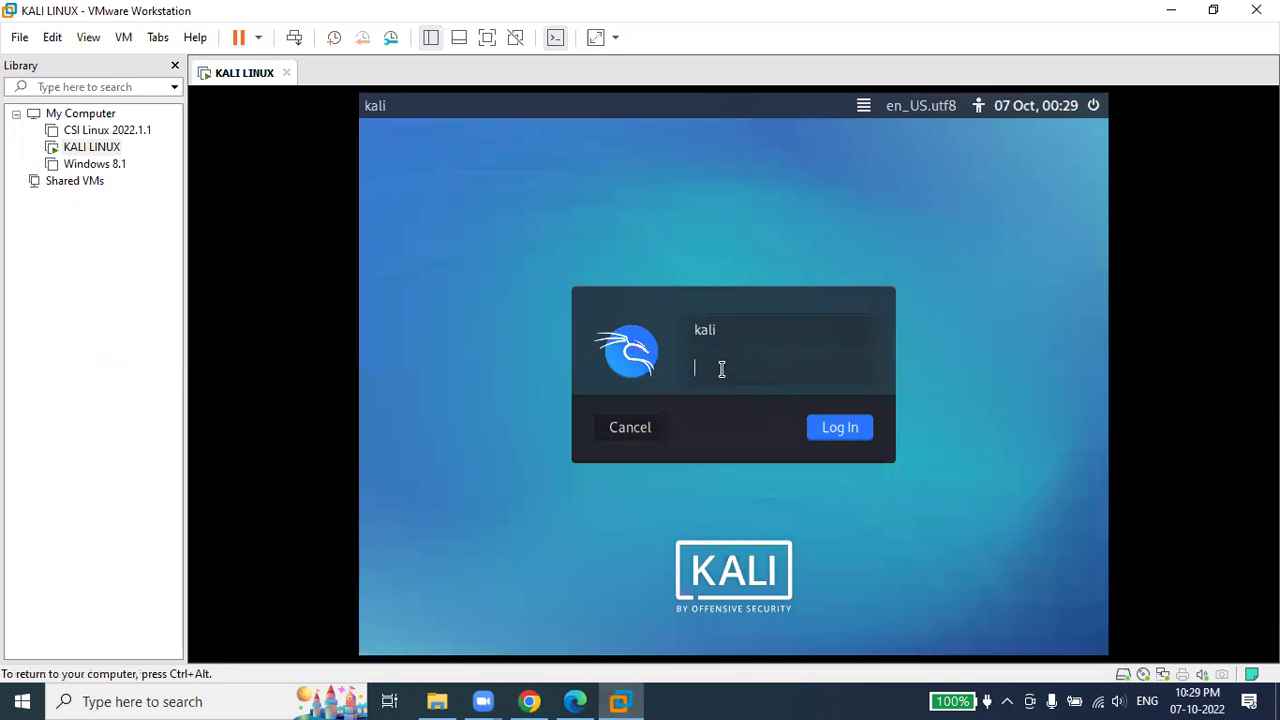
text(kali)
click(840, 427)
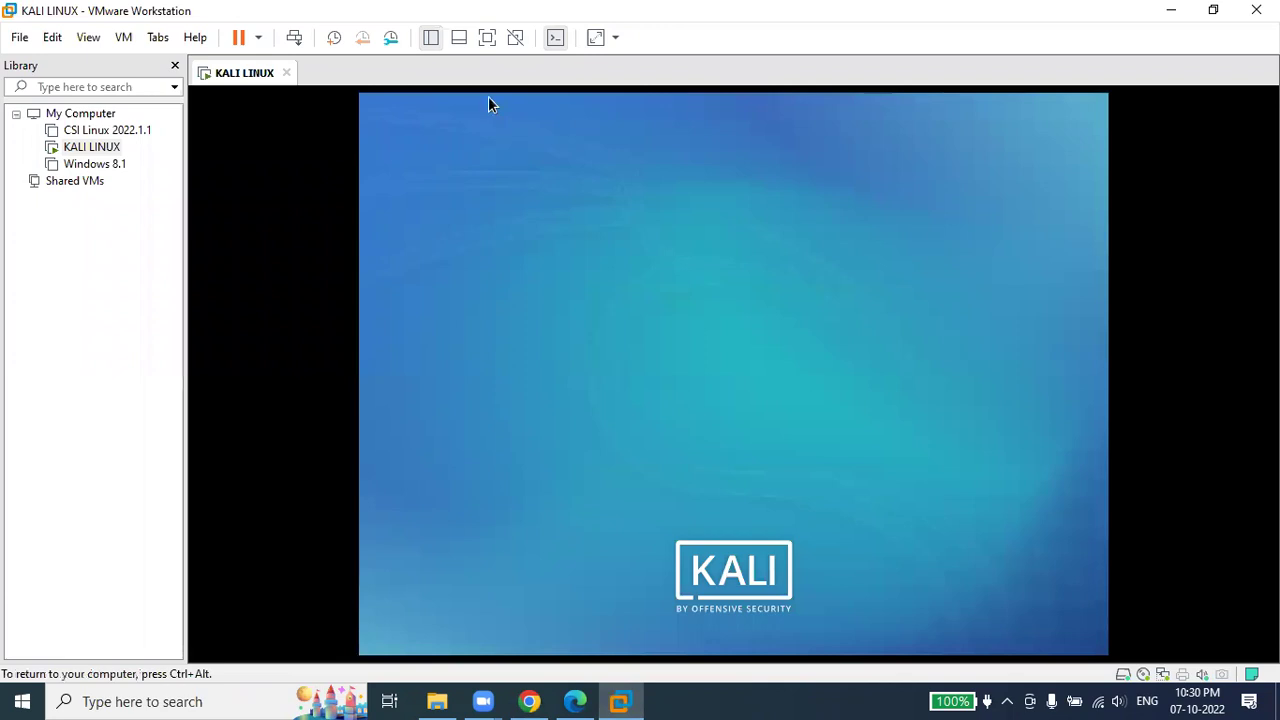
click(486, 40)
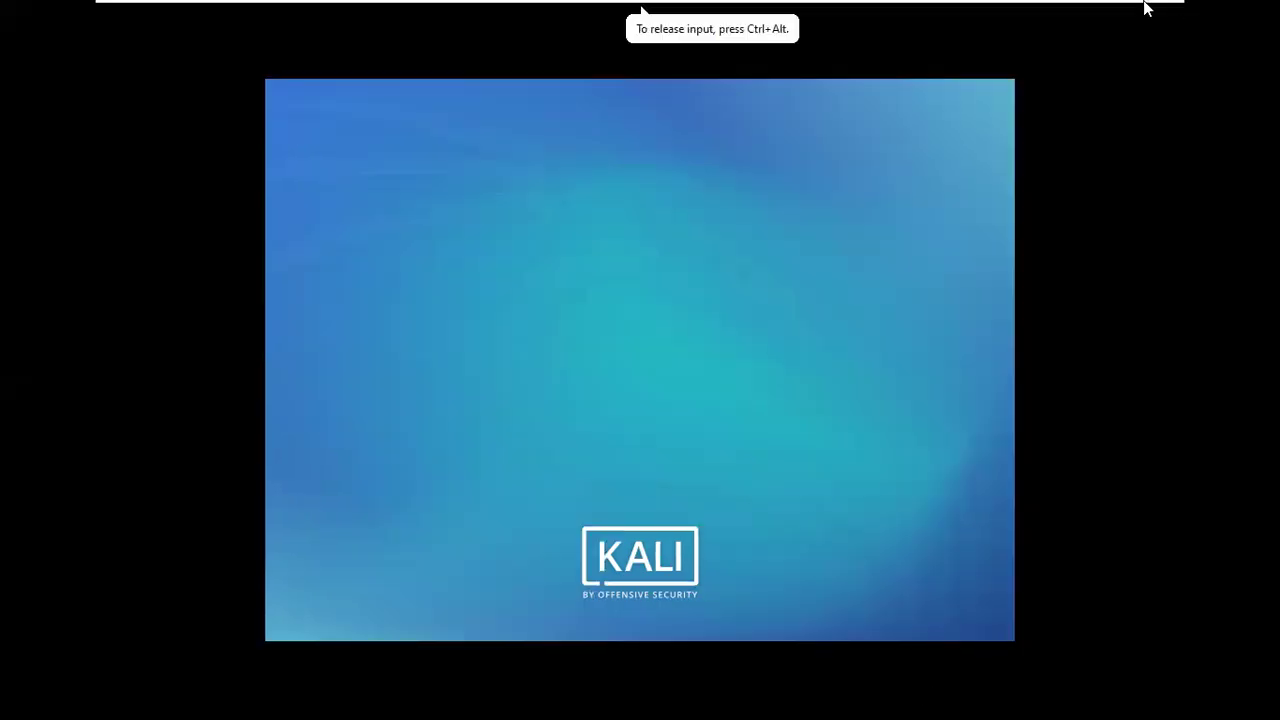
mouse_move(1108, 20)
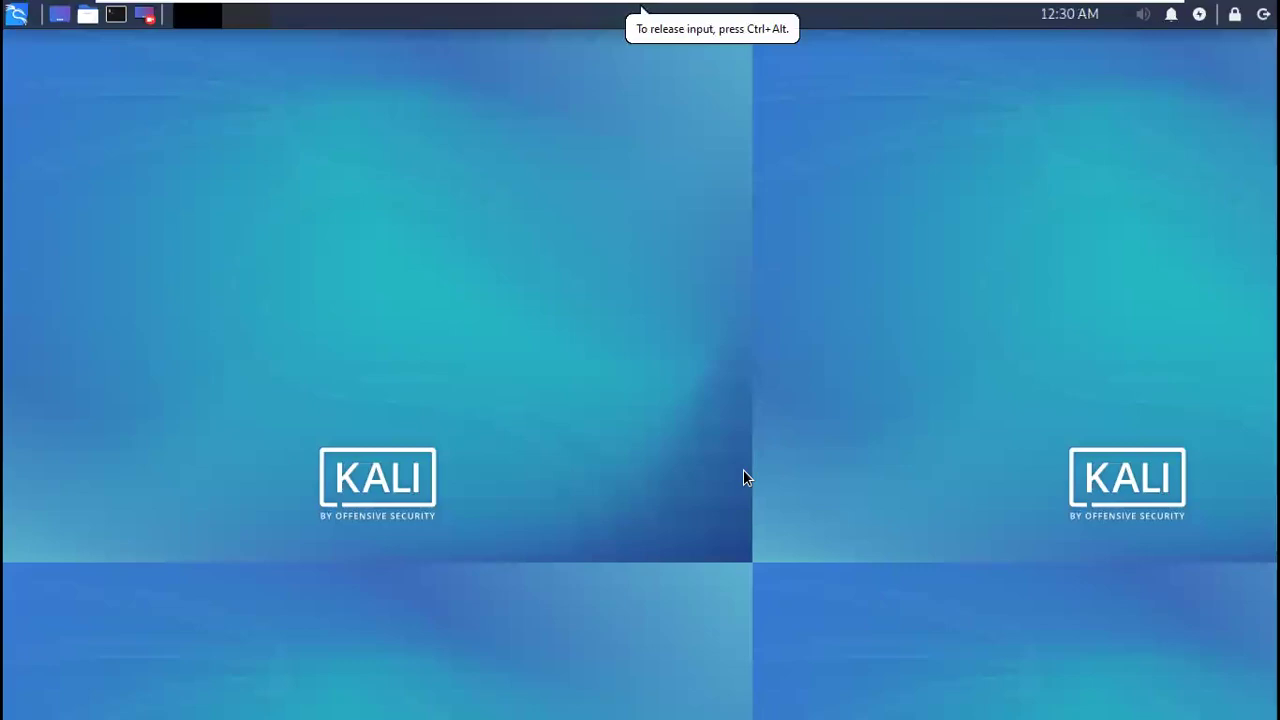
key(ctrl+alt+t)
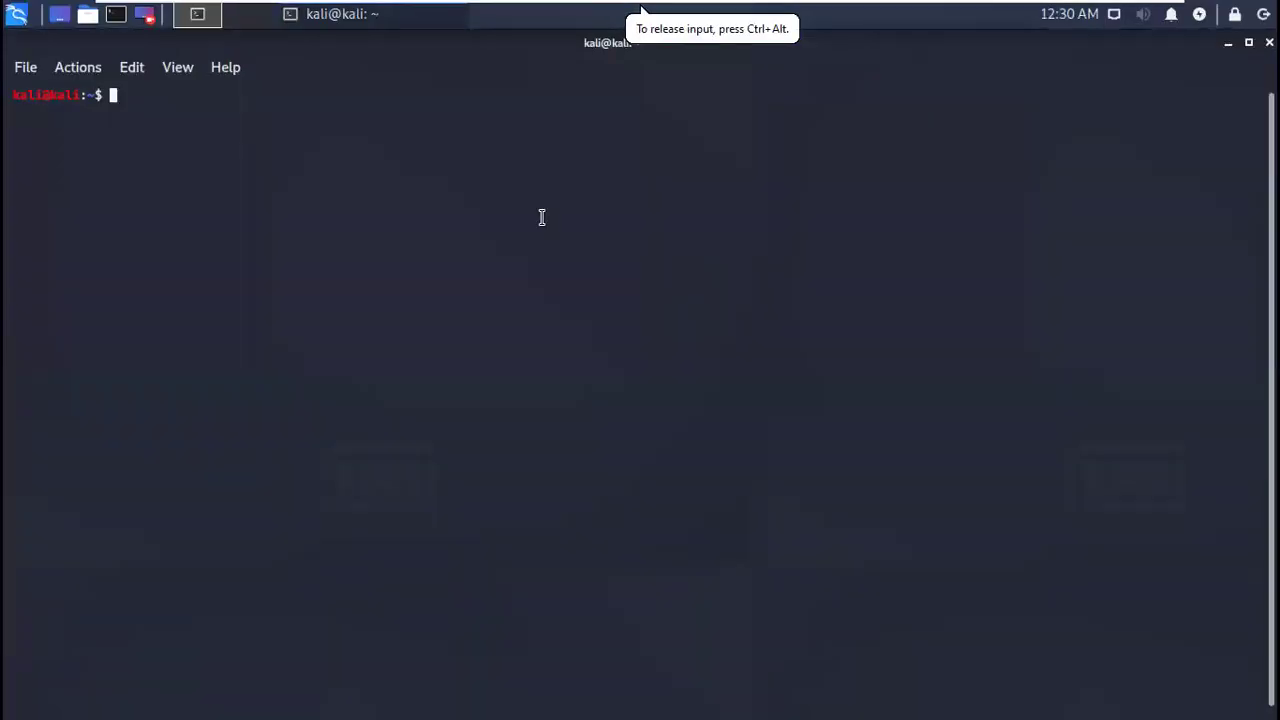
key(ctrl+d)
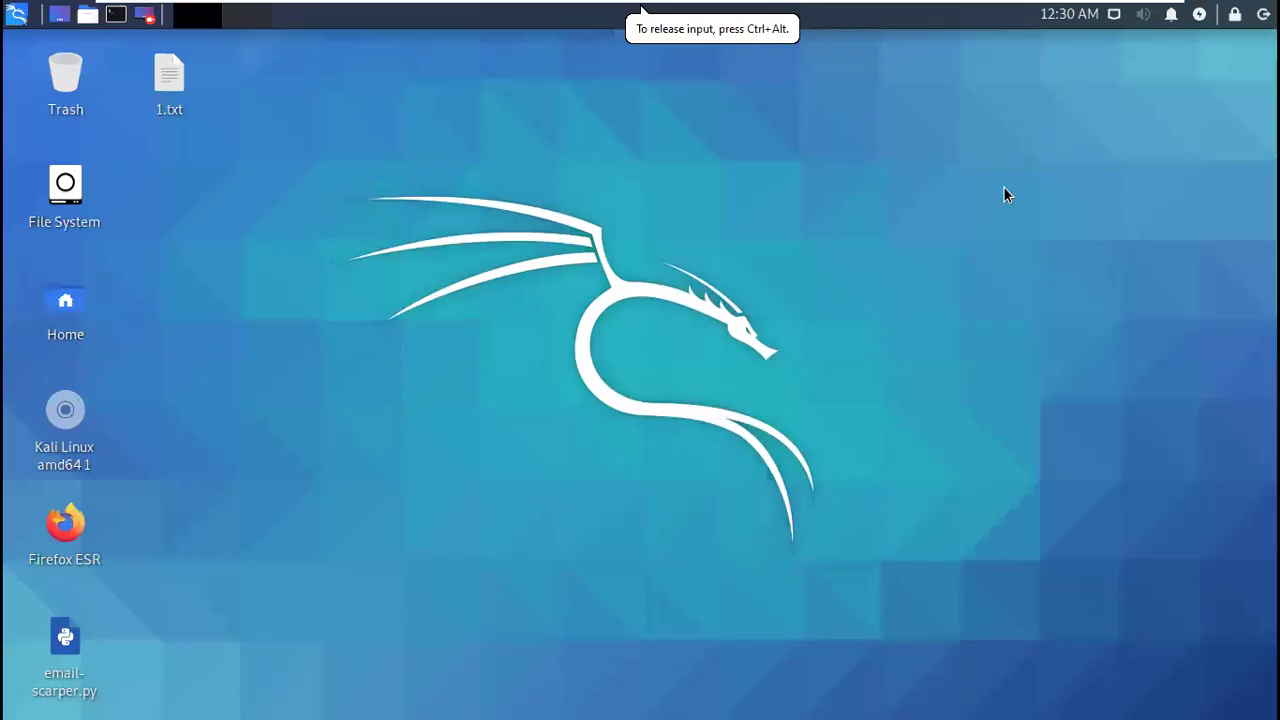
- Open email-scarper.py from the Kali desktop to view its code, and close the editor
double_click(72, 653)
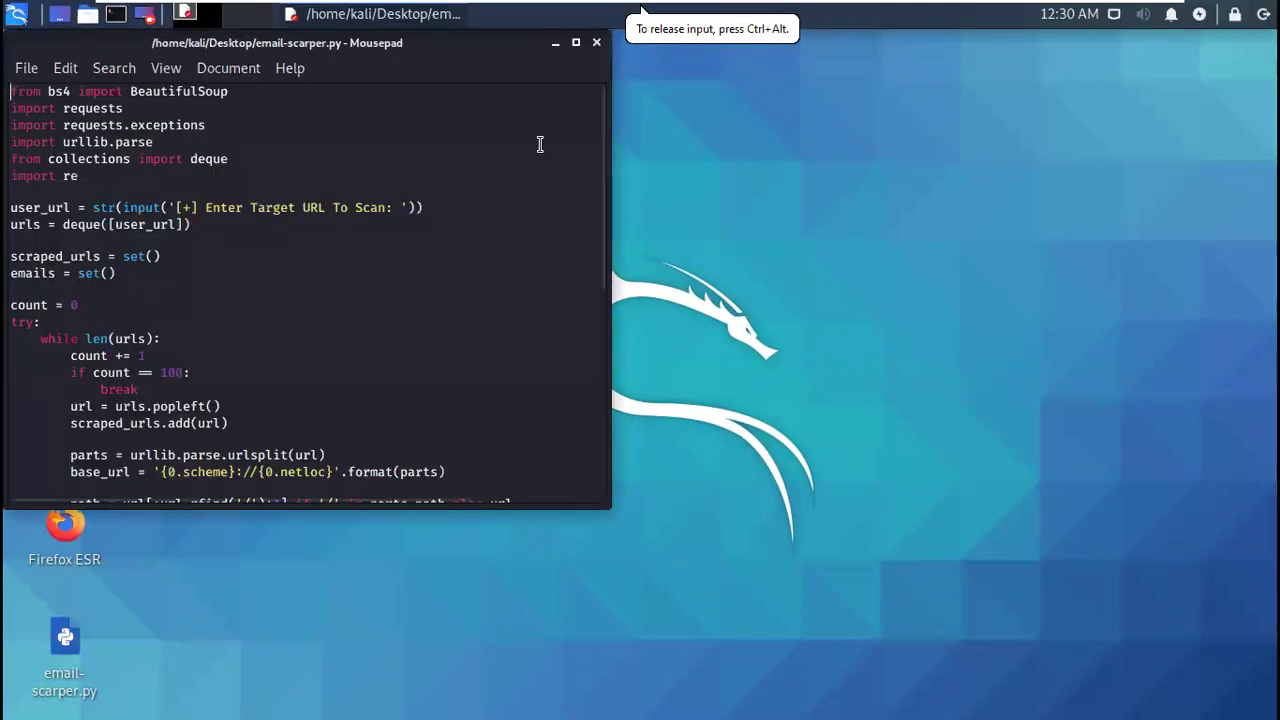
click(598, 42)
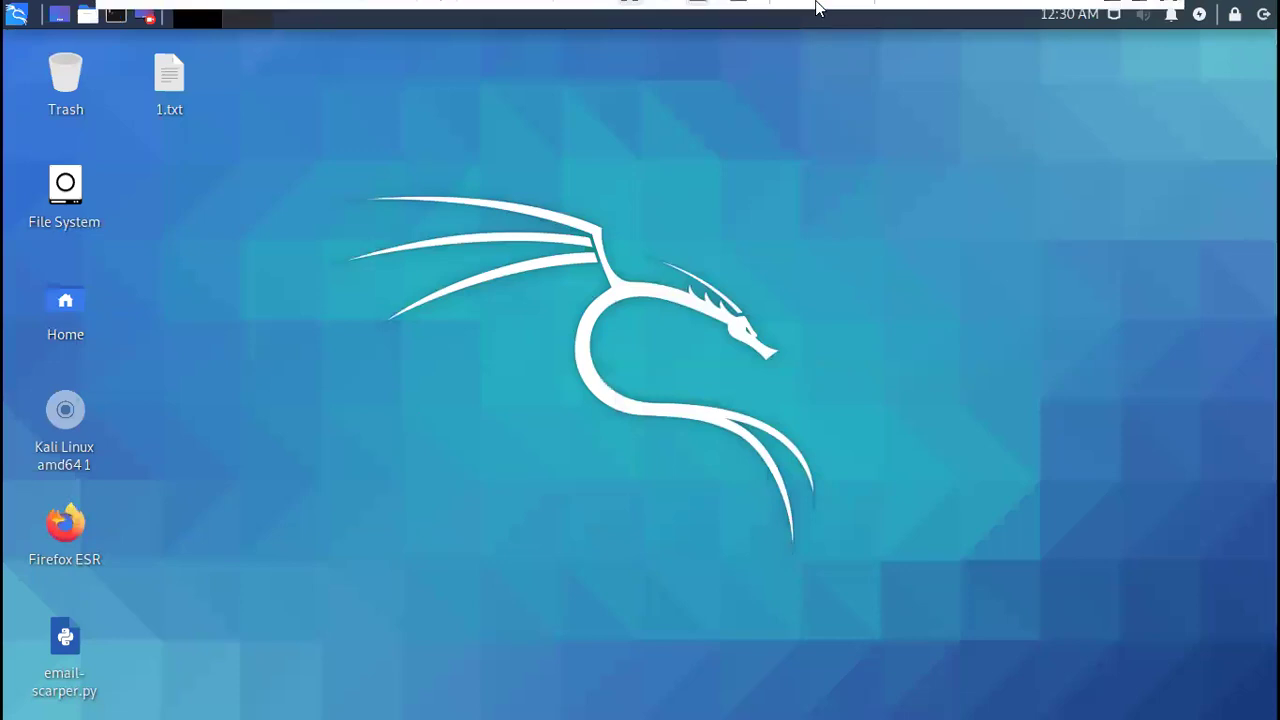
- Minimize the virtual machine and browse the tool categories on the OSINT Tools page in Chrome
click(1114, 12)
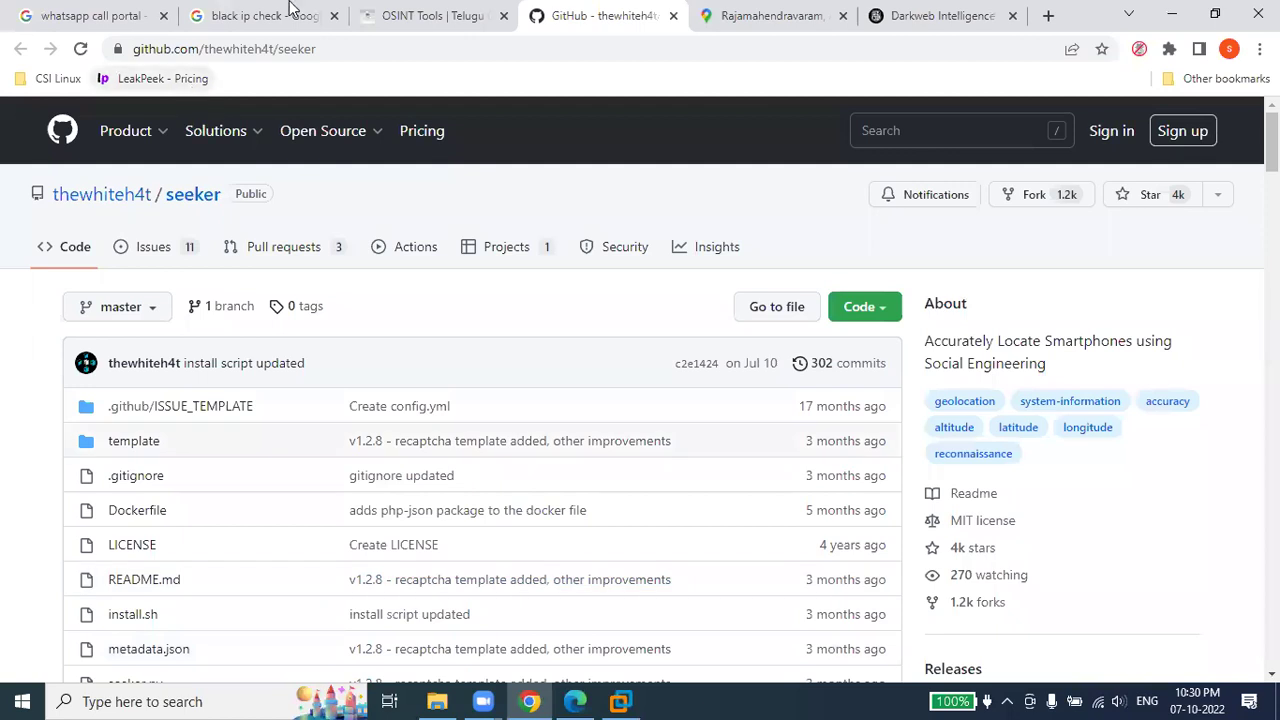
click(430, 15)
scroll(775, 330, up, 3)
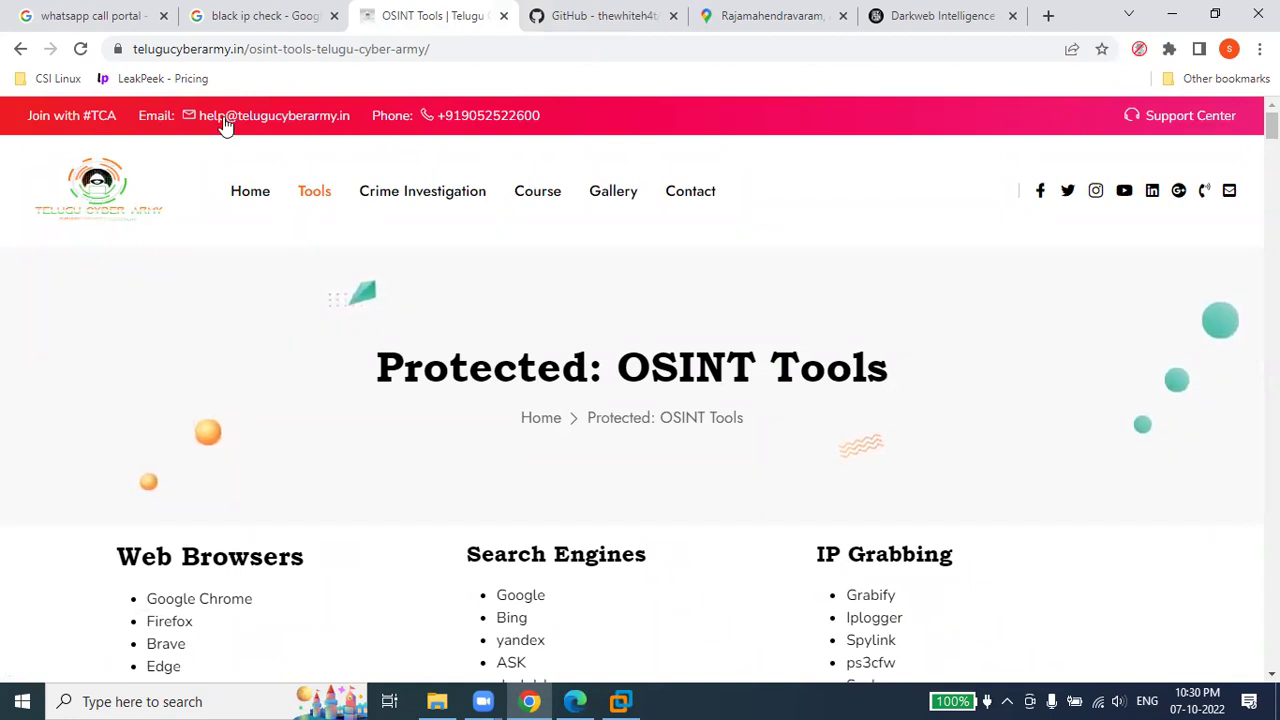
scroll(703, 440, down, 10)
scroll(700, 434, down, 5)
scroll(700, 434, up, 9)
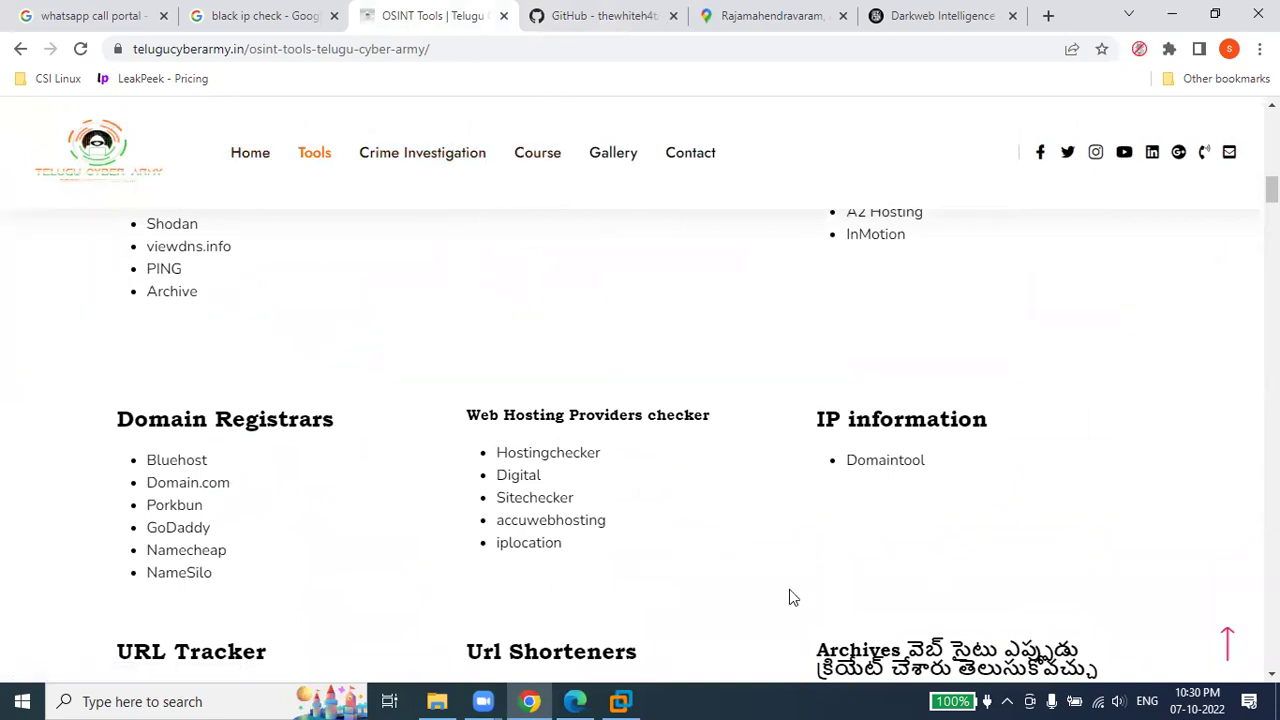
- Return to the Kali virtual machine, open a terminal in the Desktop folder and run python3 email-scarper.py
click(622, 701)
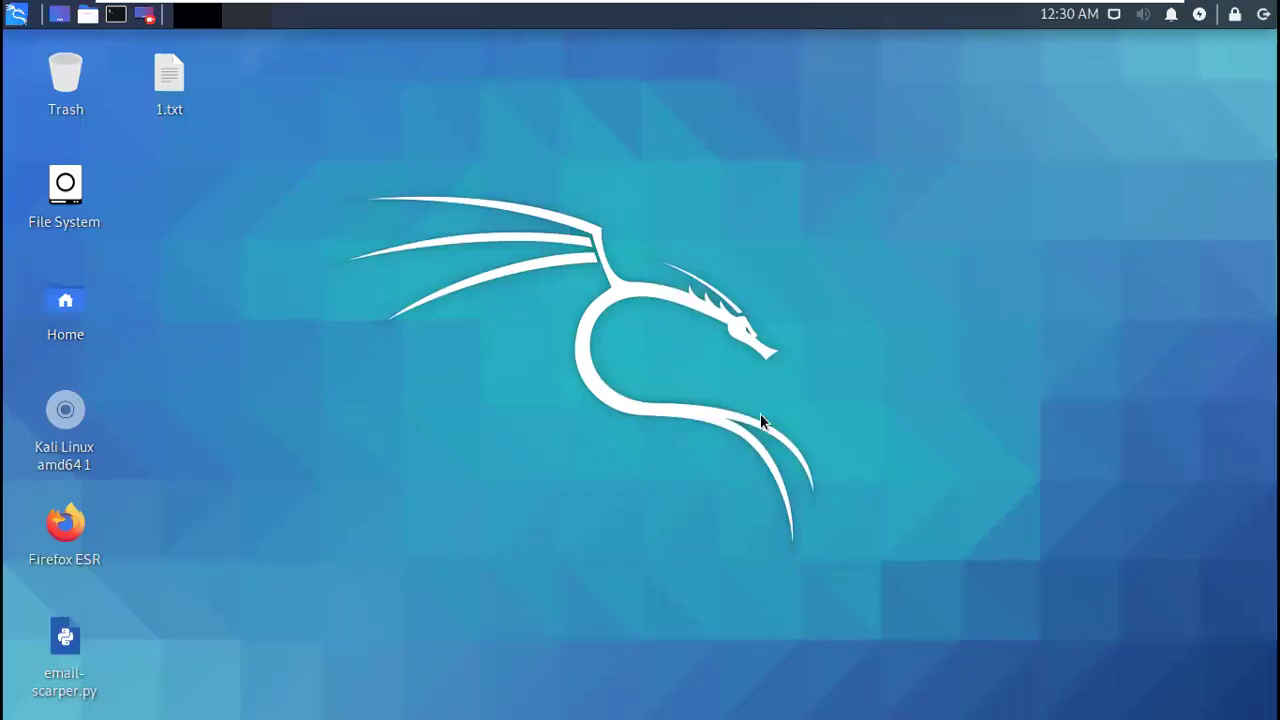
right_click(93, 660)
click(170, 588)
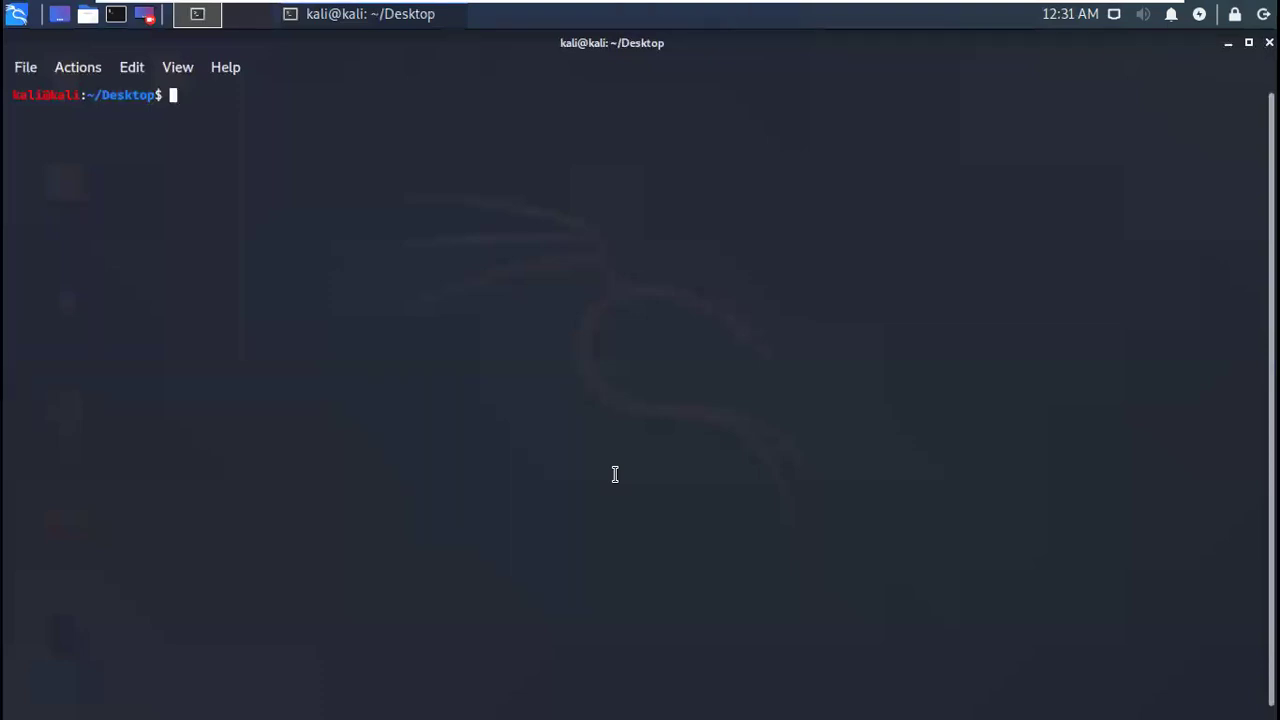
text(theHarvester -d godaddy.com -b google)
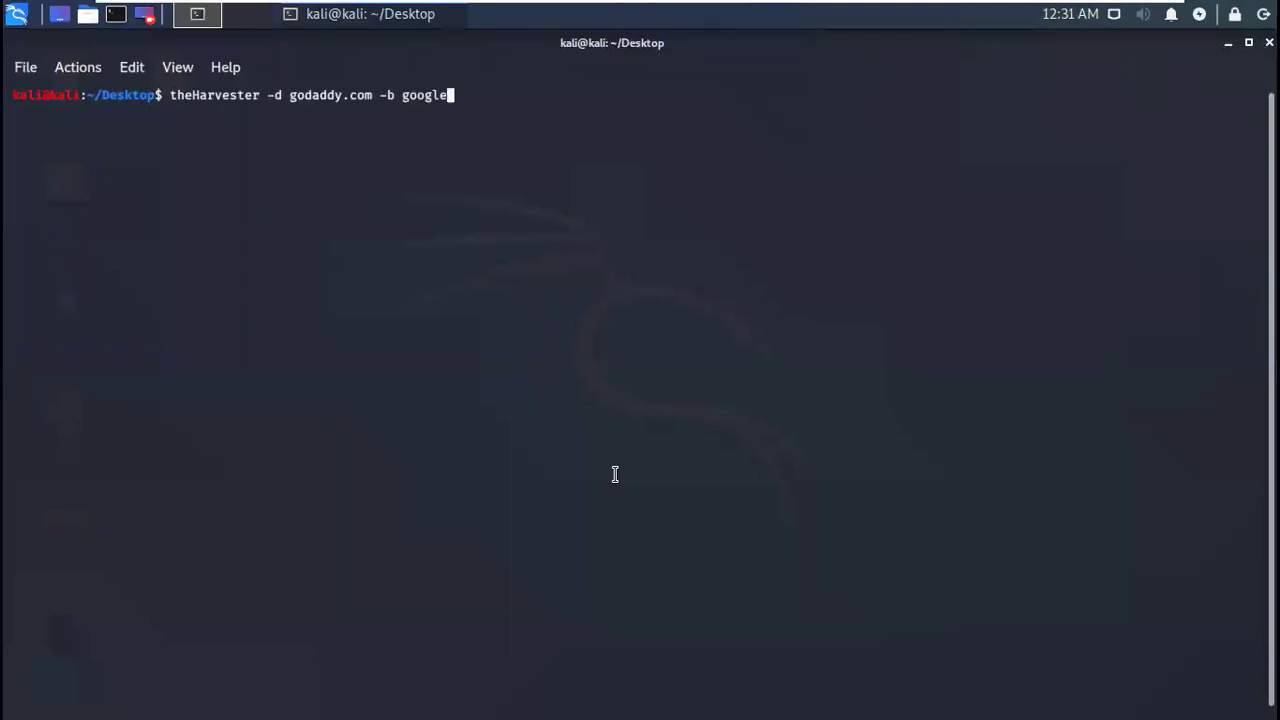
key(Up)
key(Return)
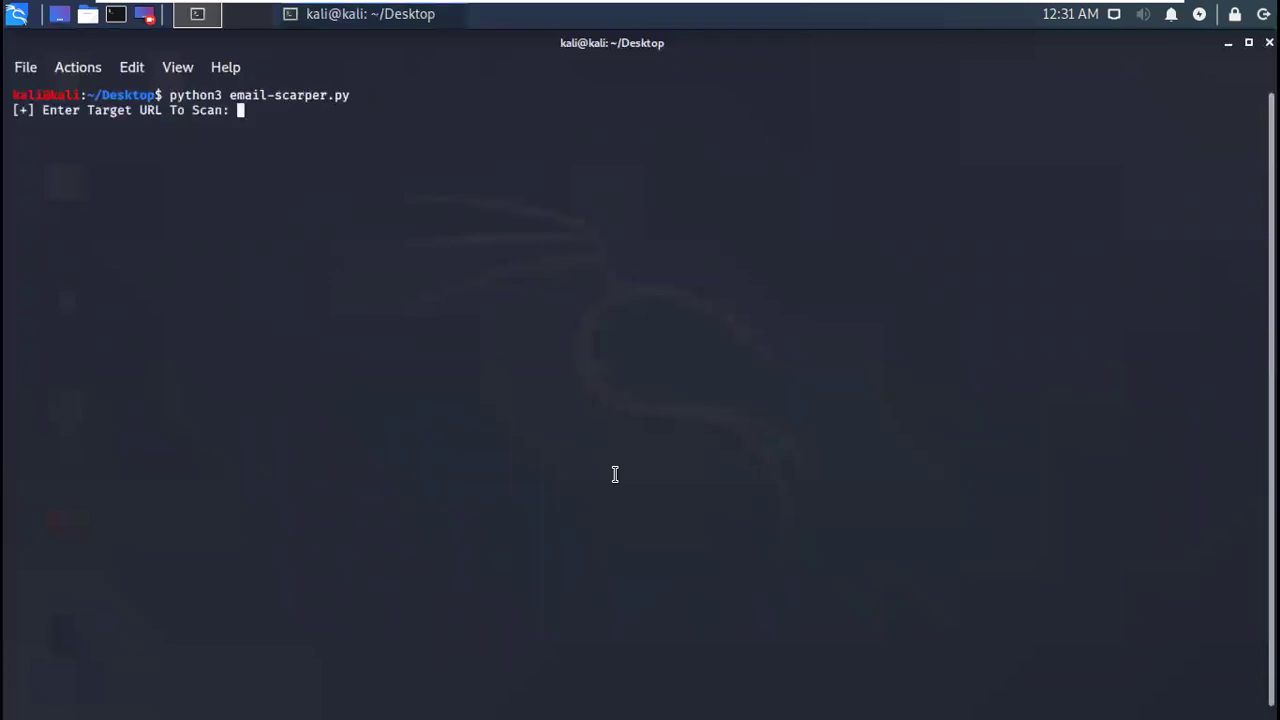
click(615, 474)
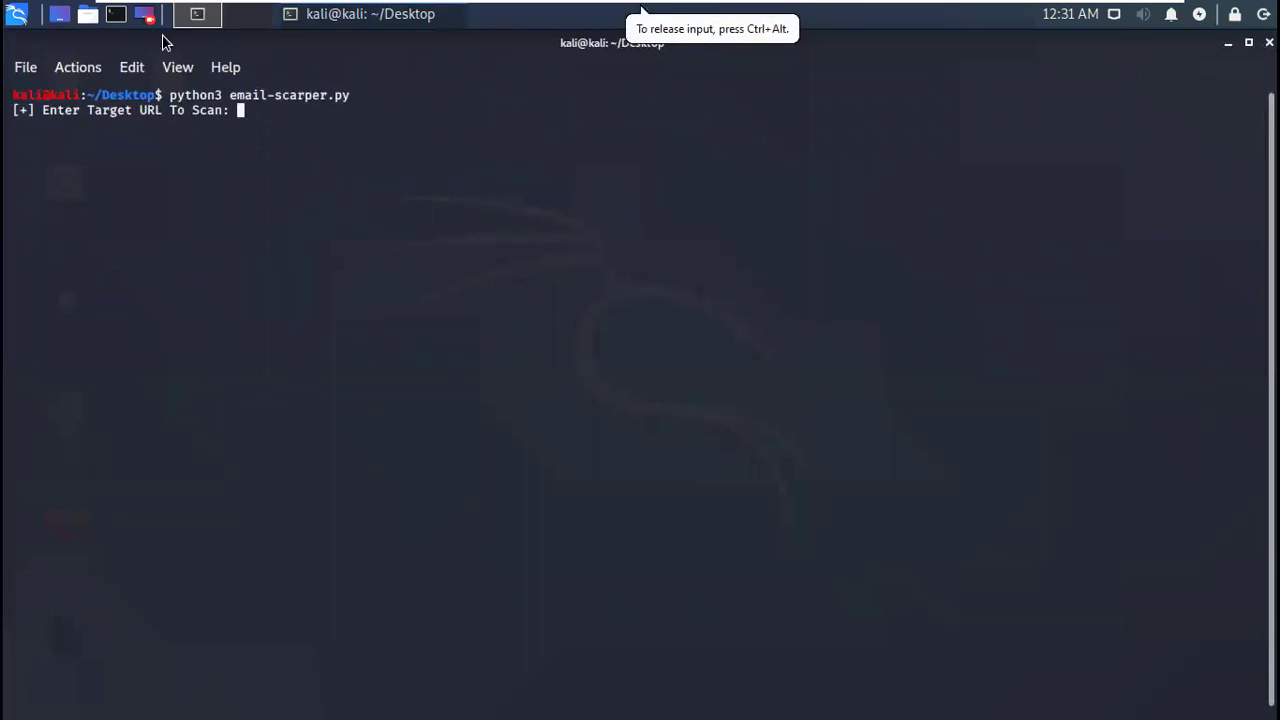
- Minimize the terminal and launch Firefox ESR from the desktop despite the untrusted launcher warning, bringing its window forward
click(1228, 42)
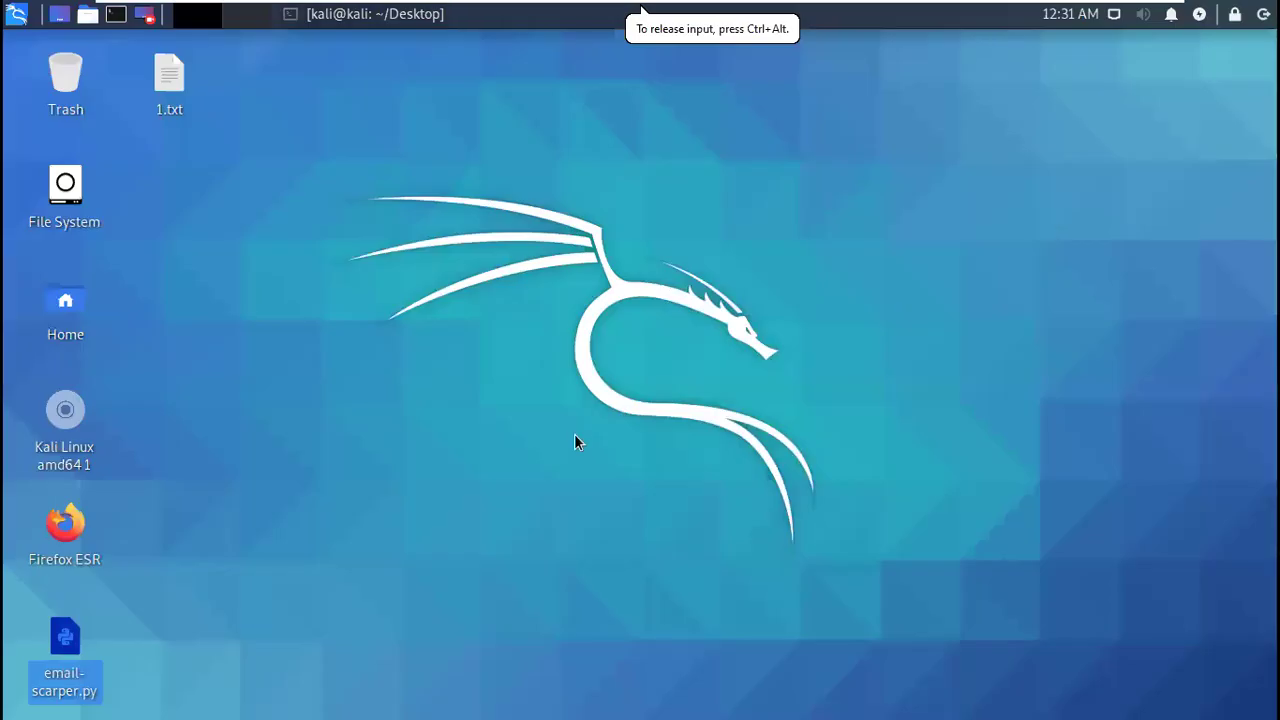
double_click(65, 525)
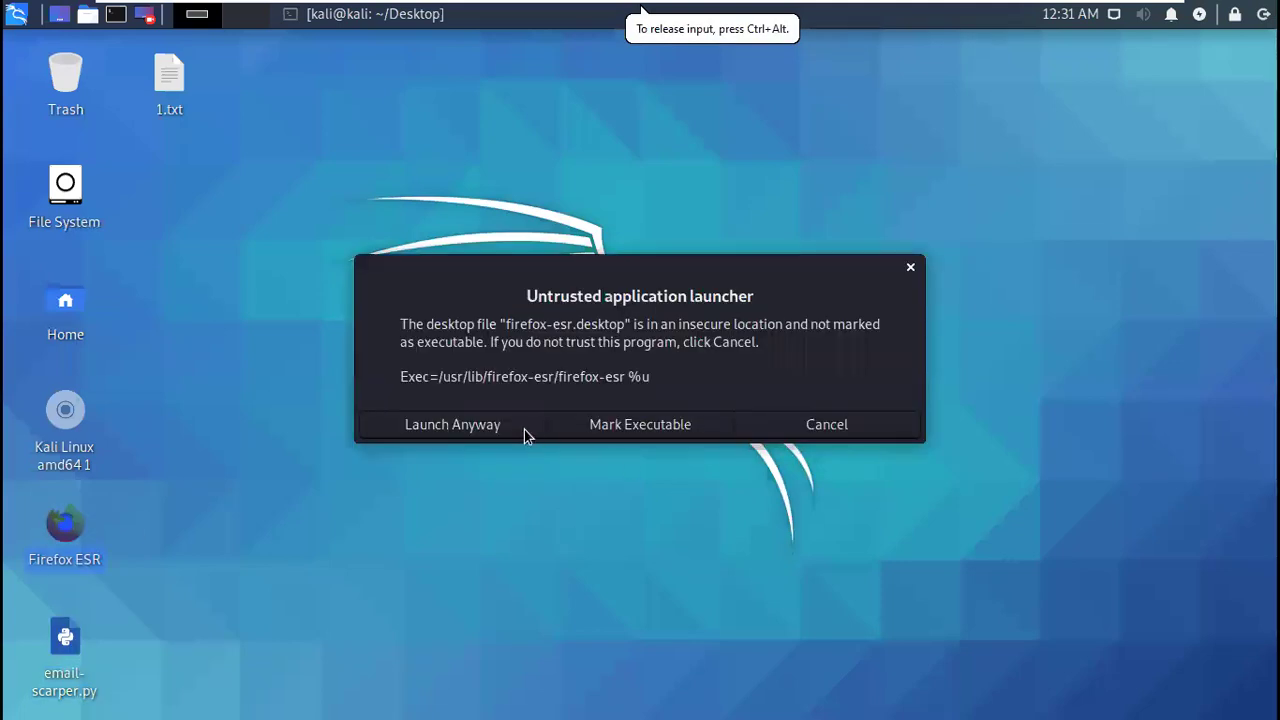
click(469, 431)
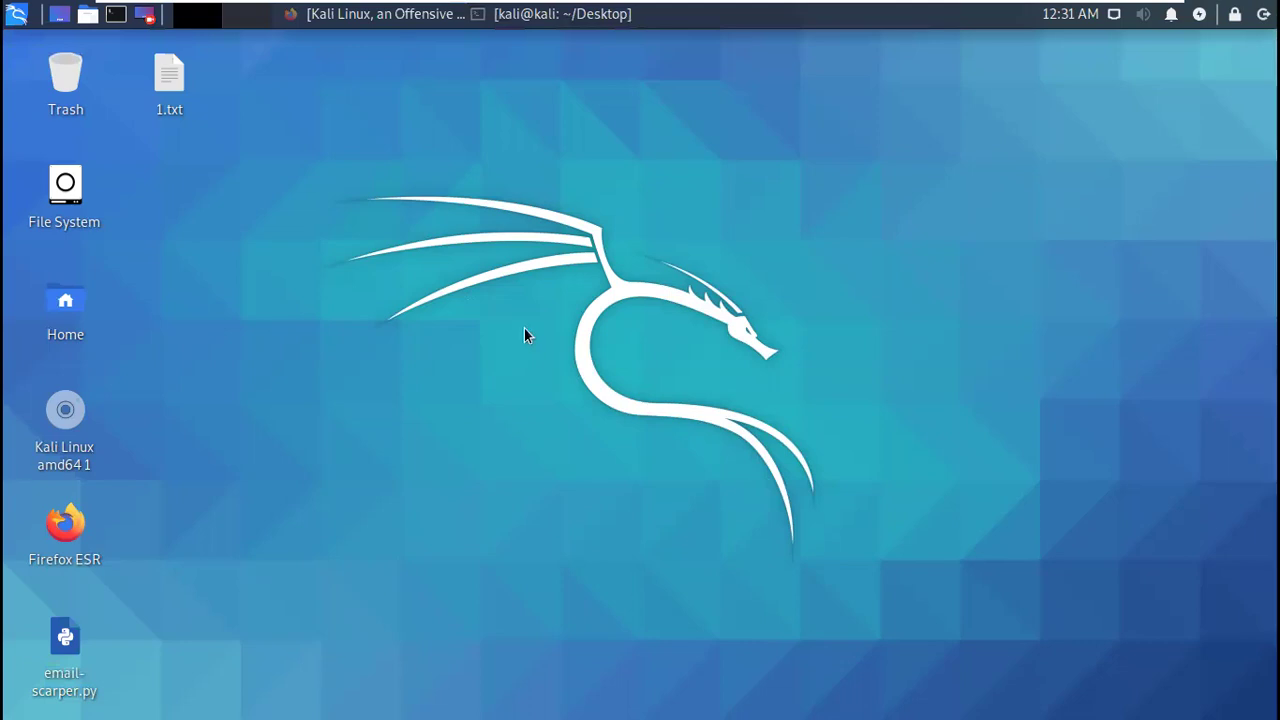
click(366, 12)
- Load telugucyberarmy.in in a new Firefox tab
click(227, 74)
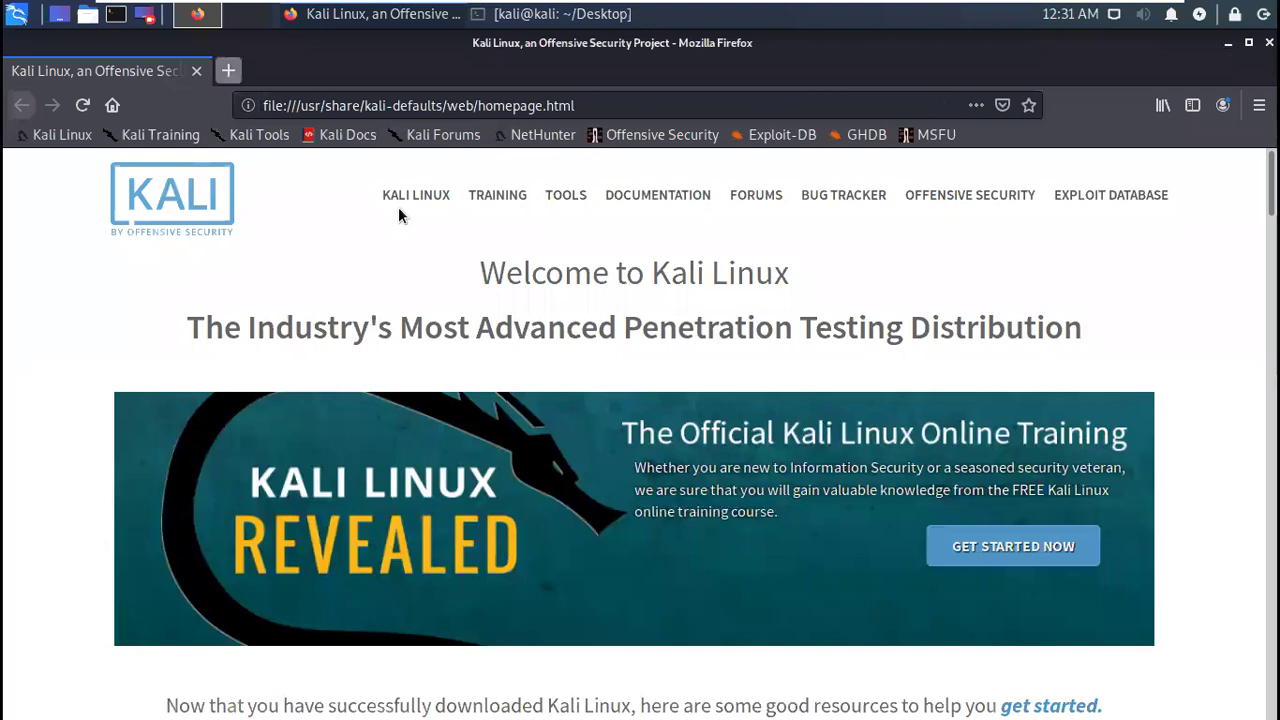
text(telu)
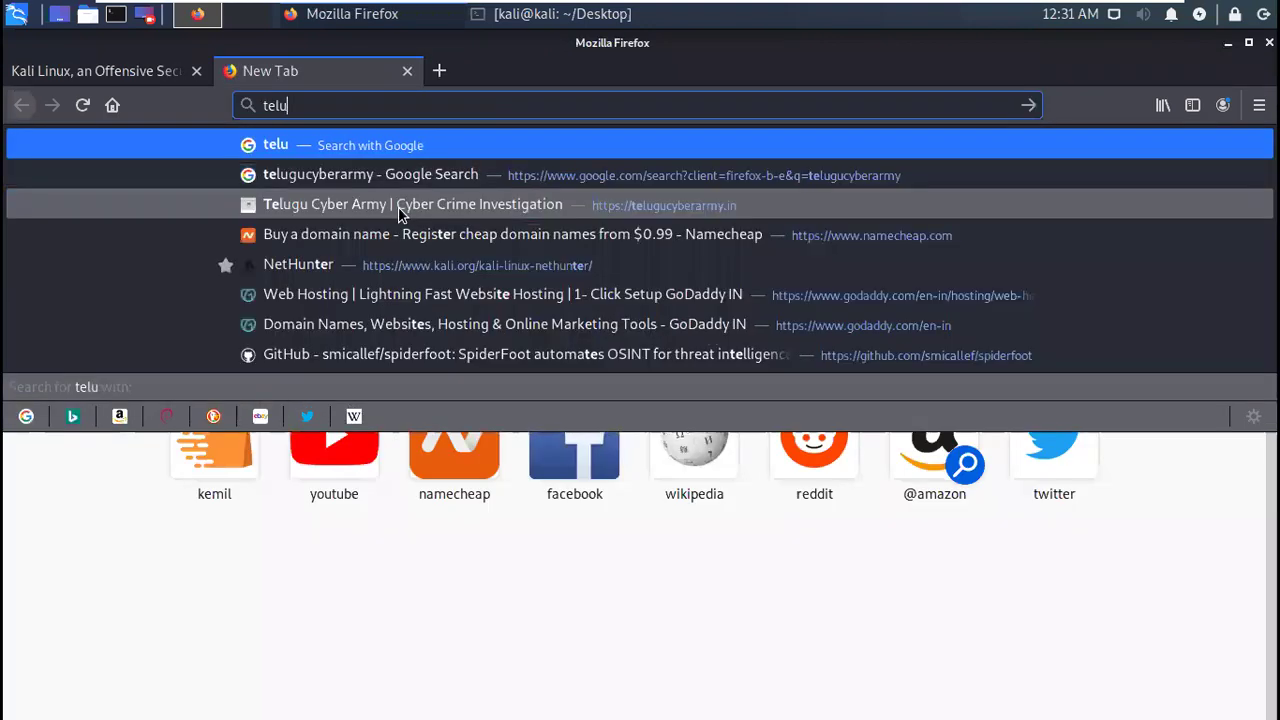
text(gucyb)
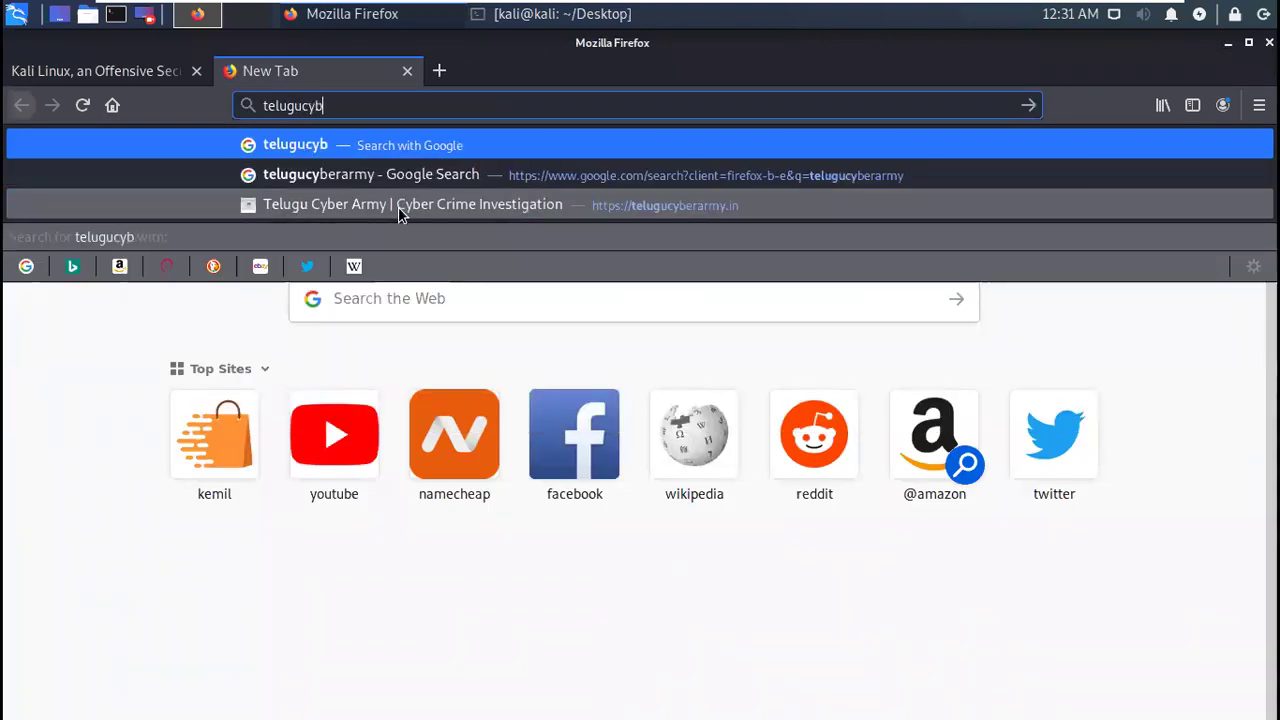
text(erarmy.in)
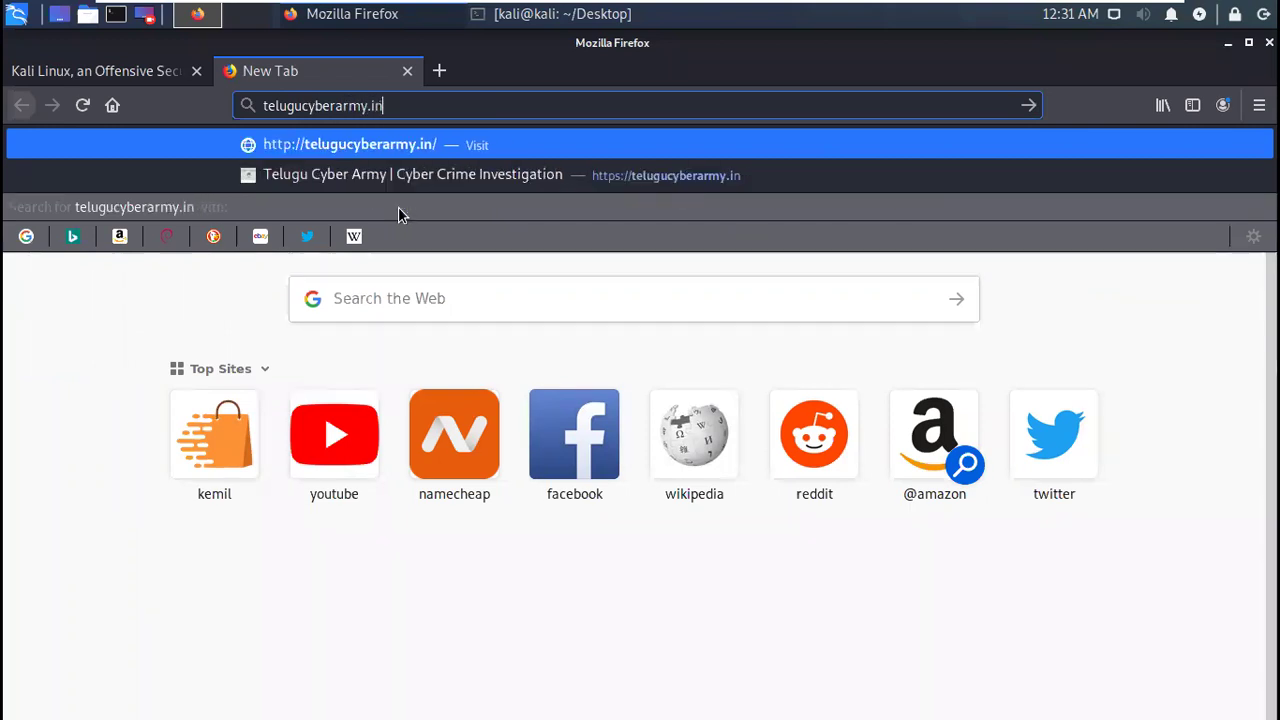
key(Return)
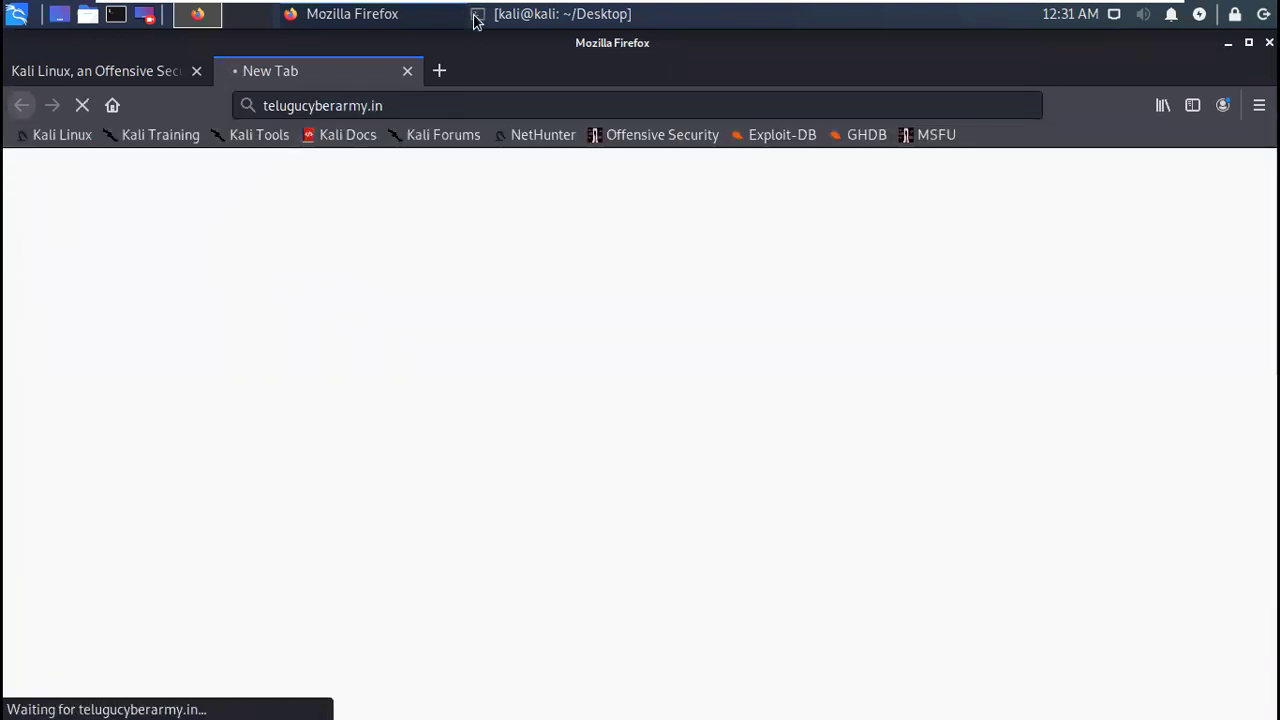
click(535, 20)
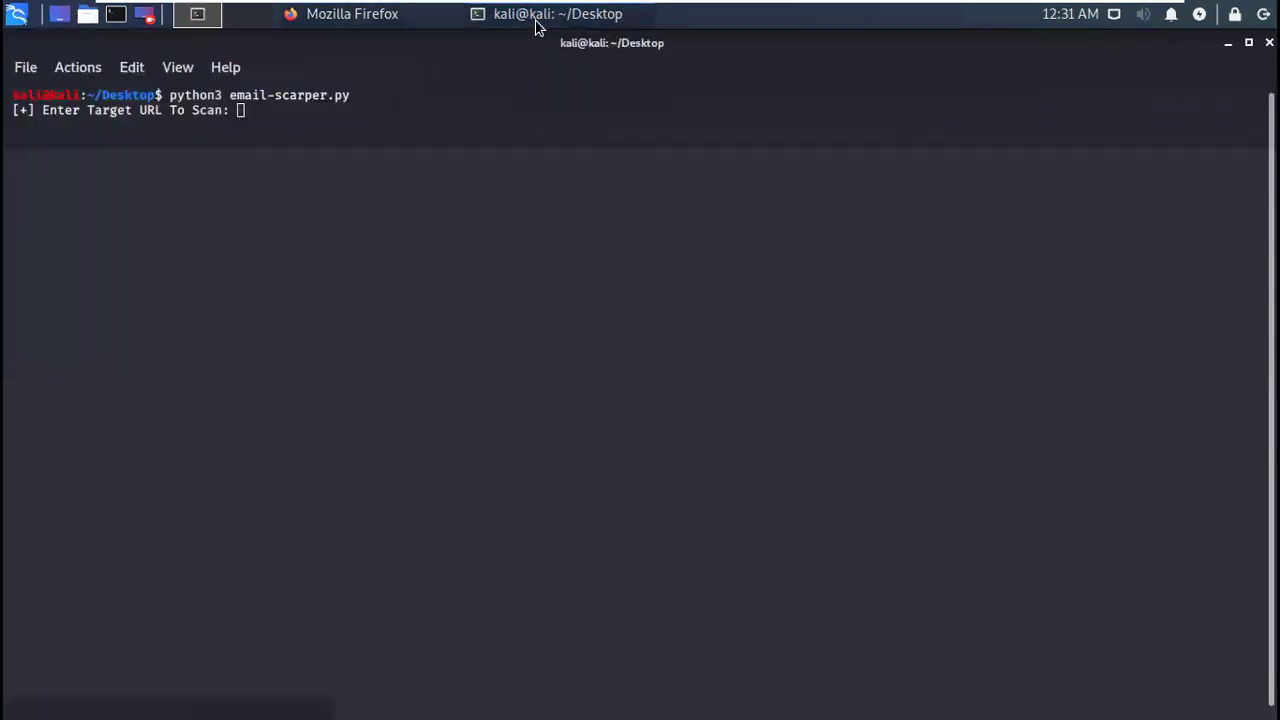
click(389, 18)
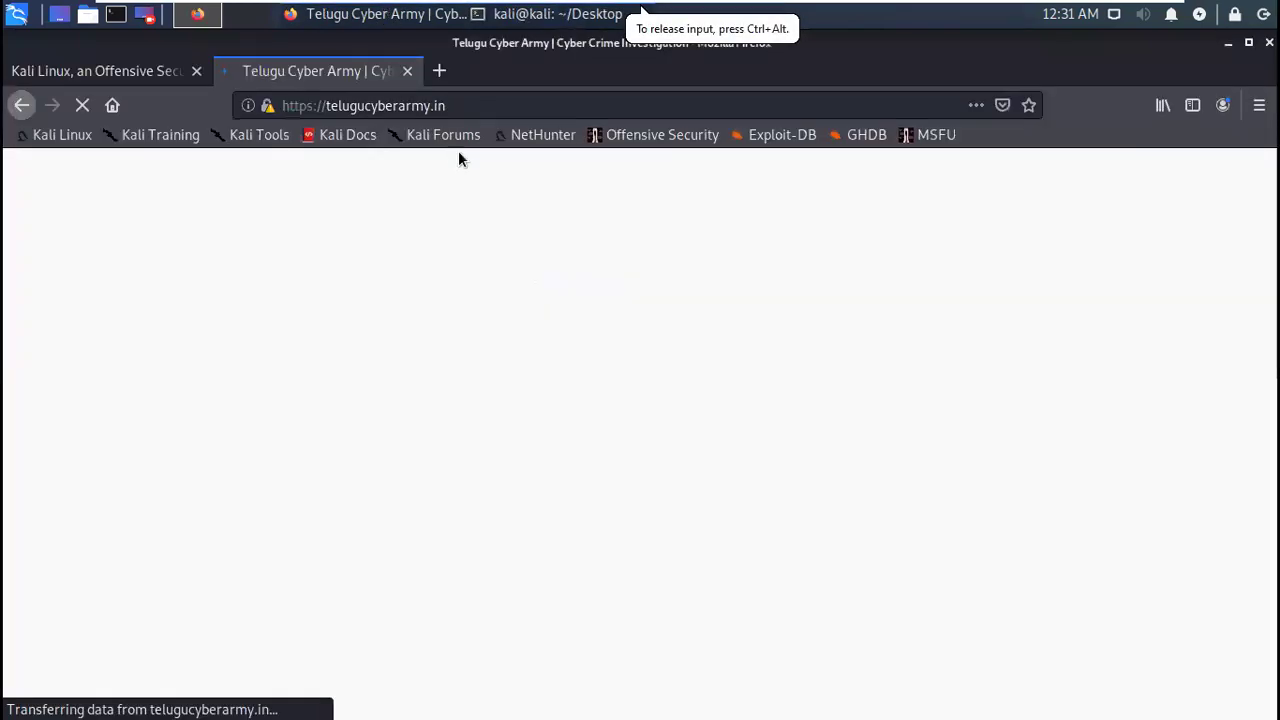
click(469, 106)
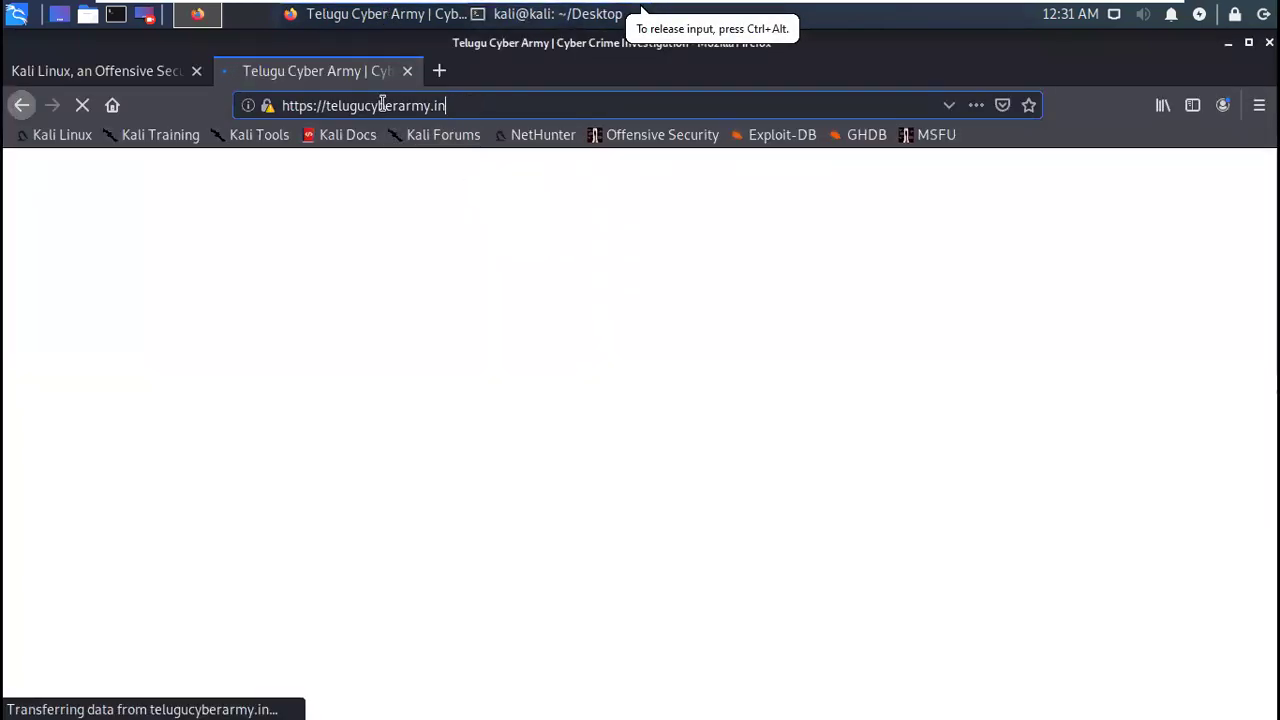
drag(469, 106, 286, 106)
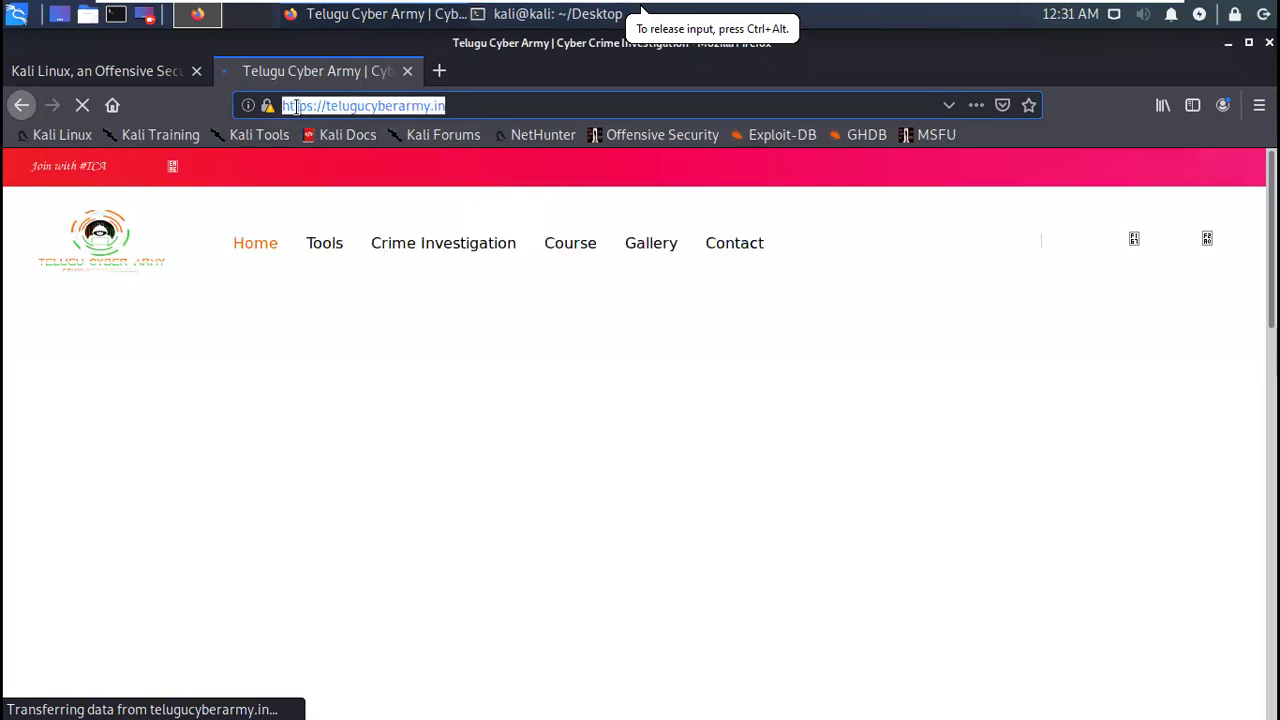
right_click(296, 108)
click(346, 180)
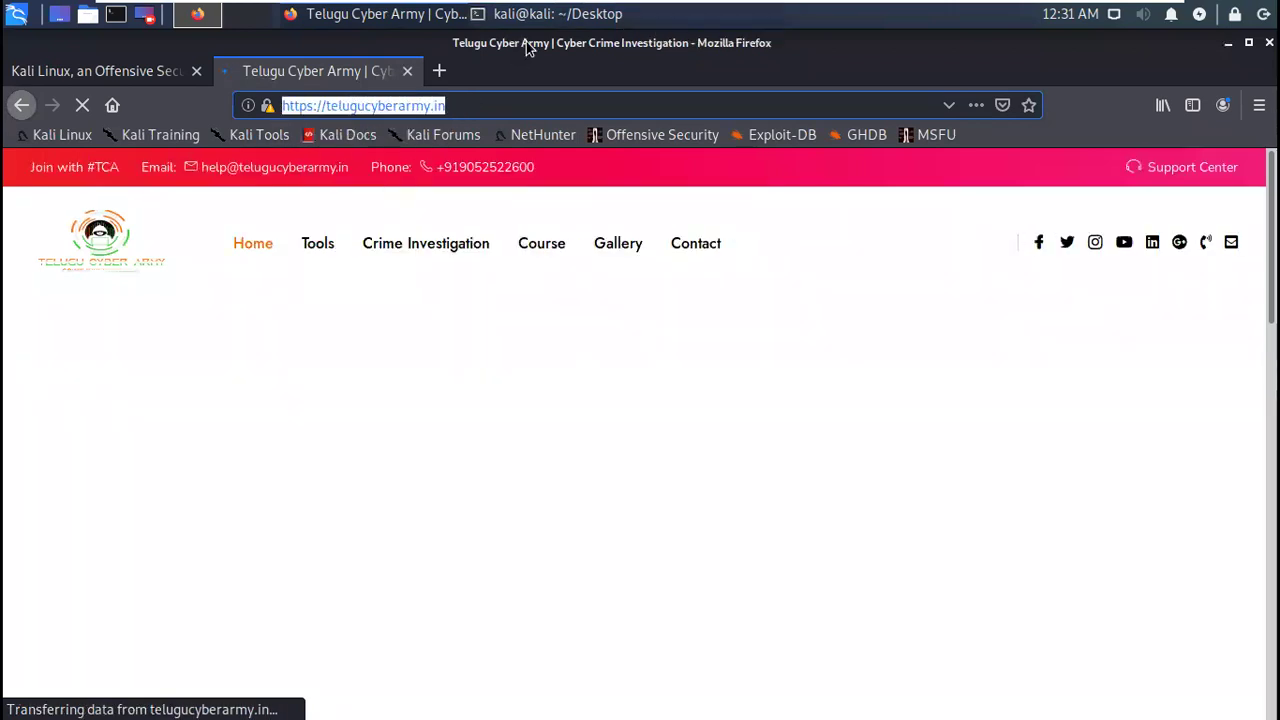
click(486, 14)
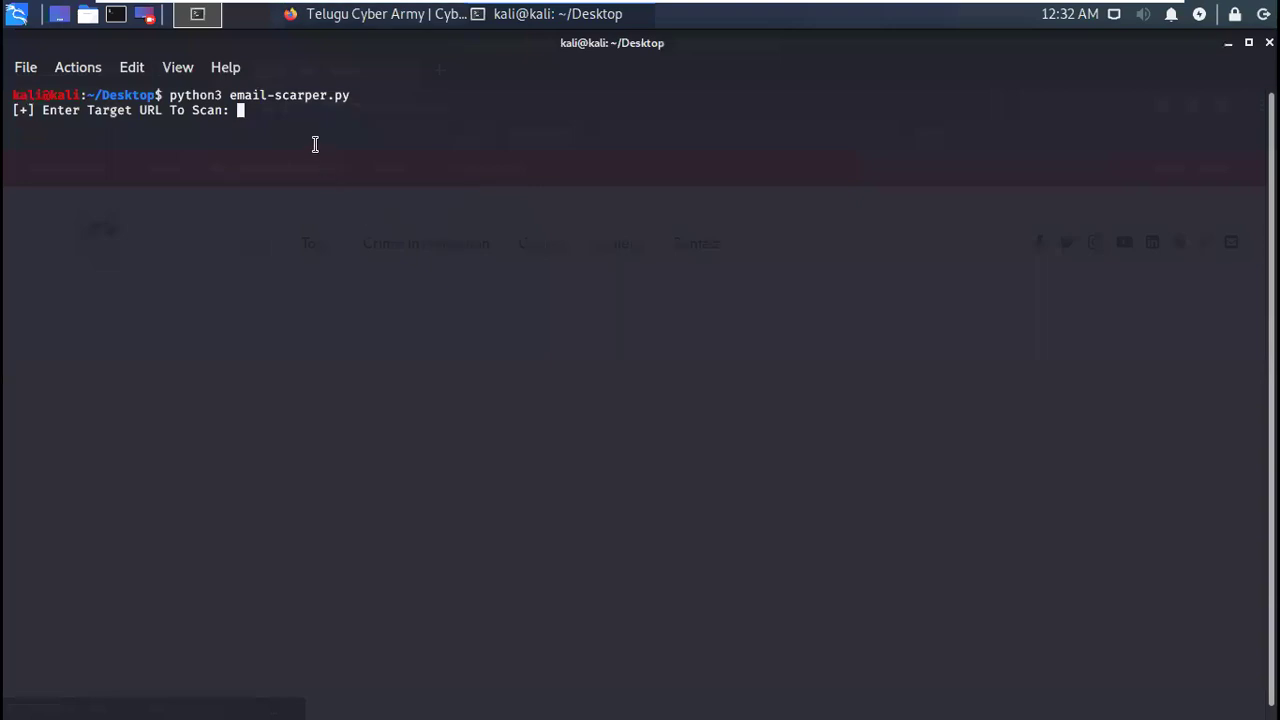
right_click(316, 145)
click(384, 213)
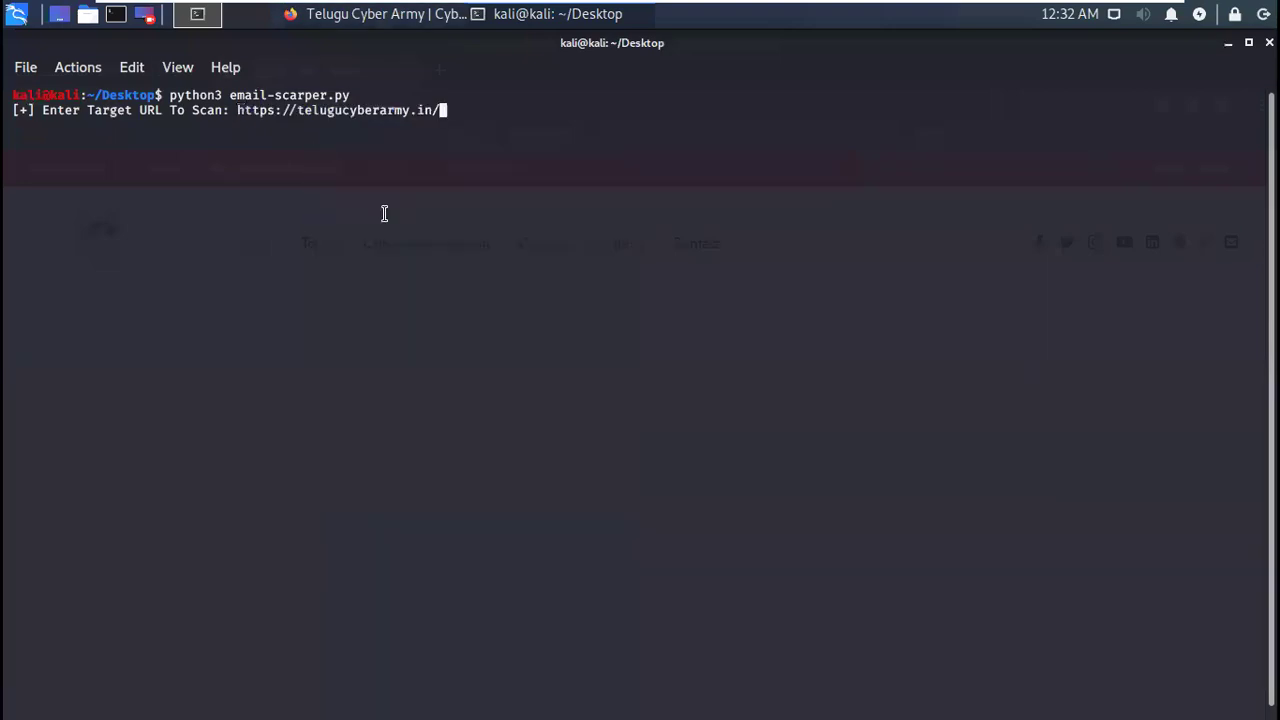
- Start the email scan of the entered URL, and close the Telugu Cyber Army and Kali home page tabs in Firefox
key(Return)
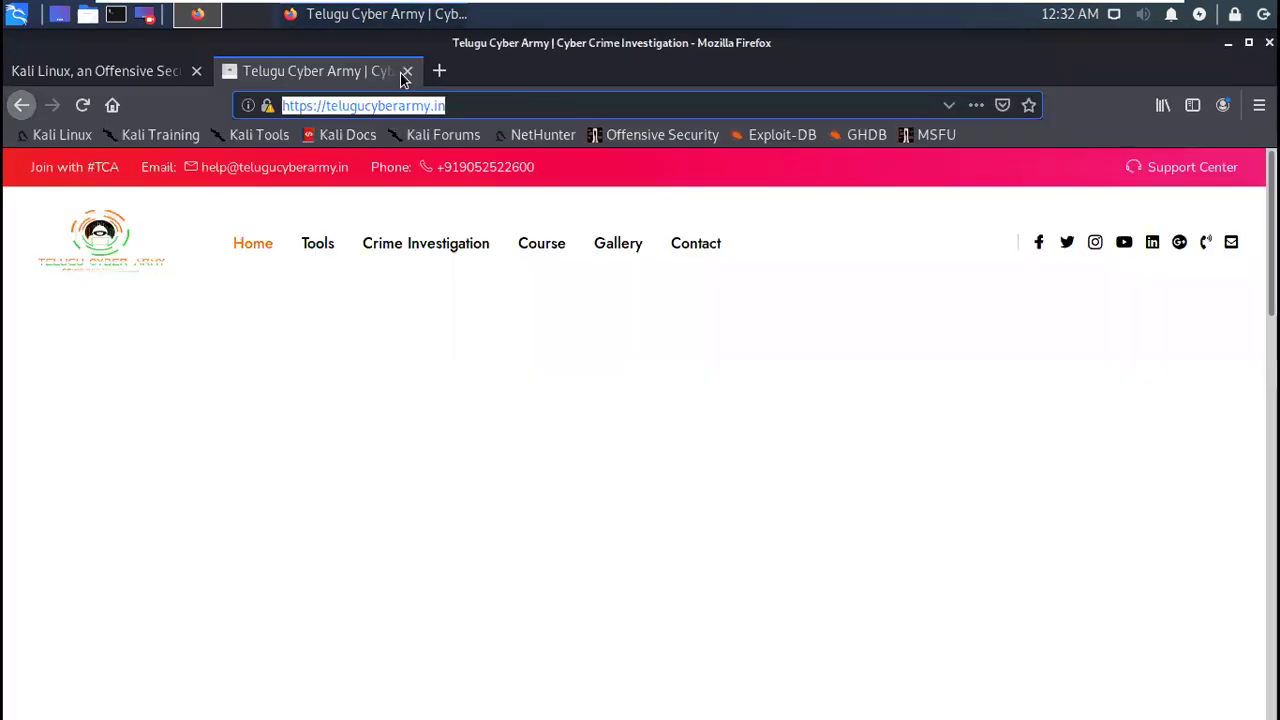
click(406, 71)
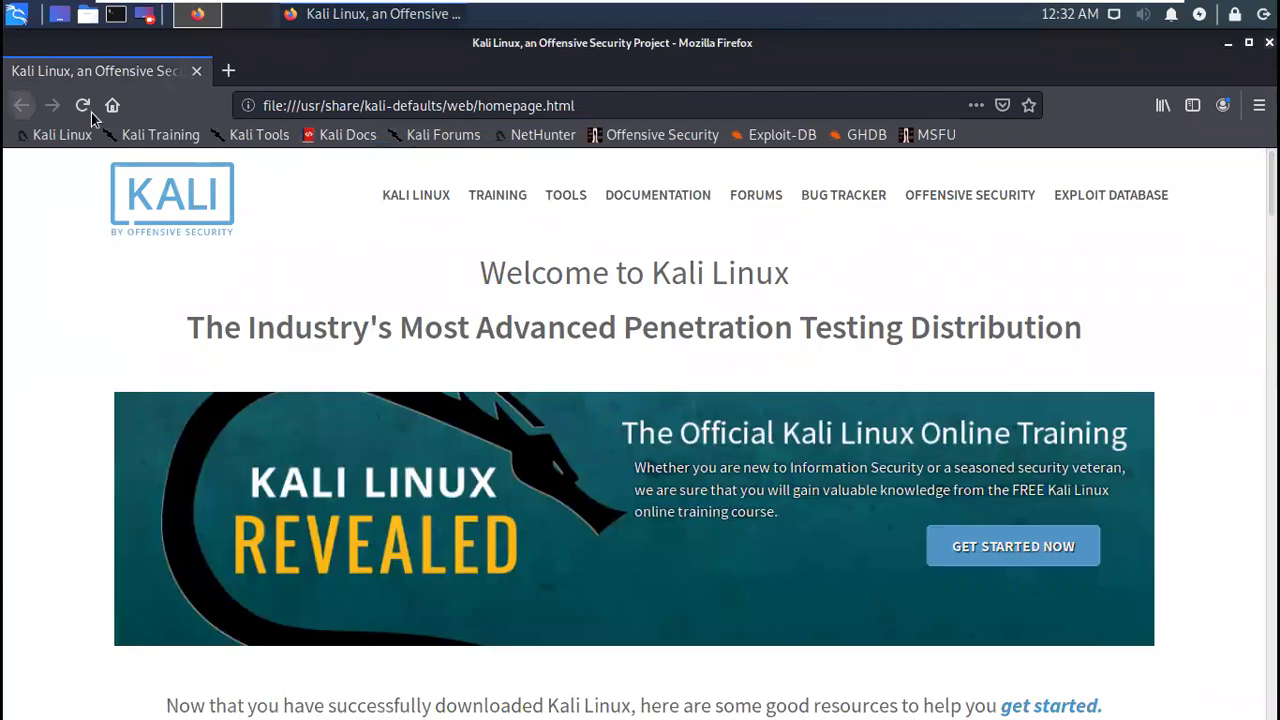
key(ctrl+w)
- Browse Kali's information gathering, web application and vulnerability analysis tool categories, and find and launch theharvester
click(16, 14)
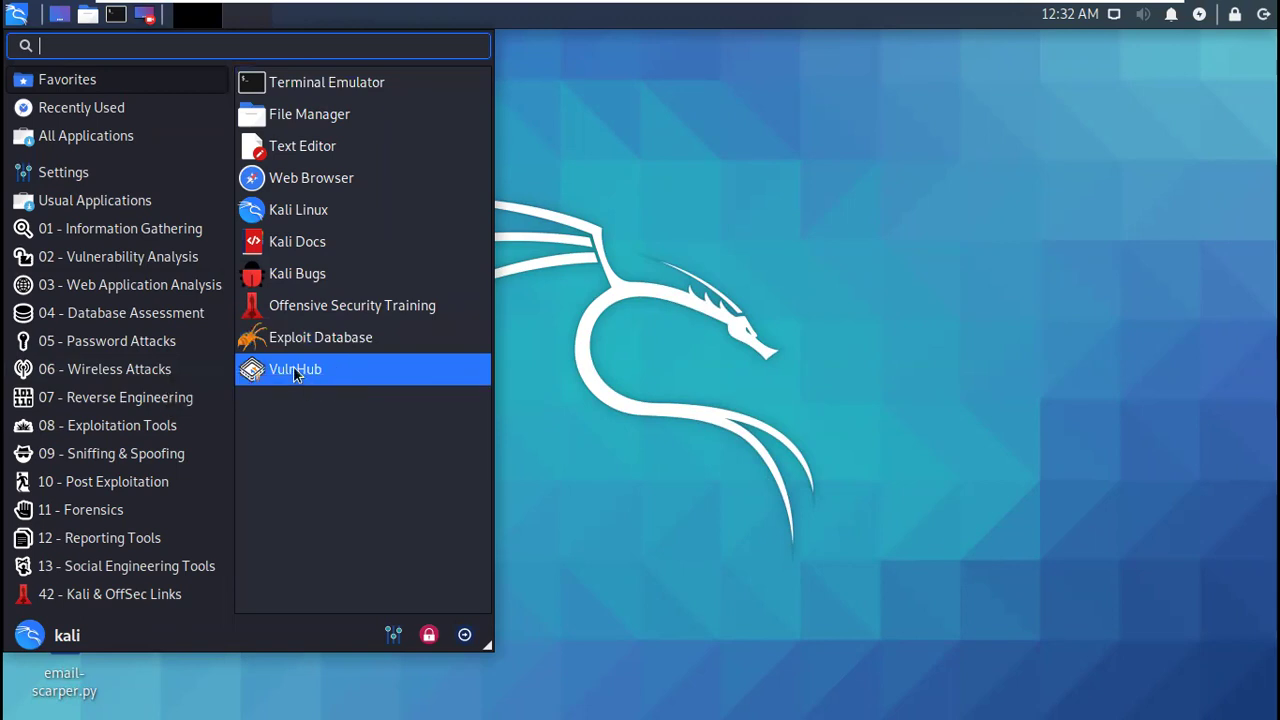
click(140, 236)
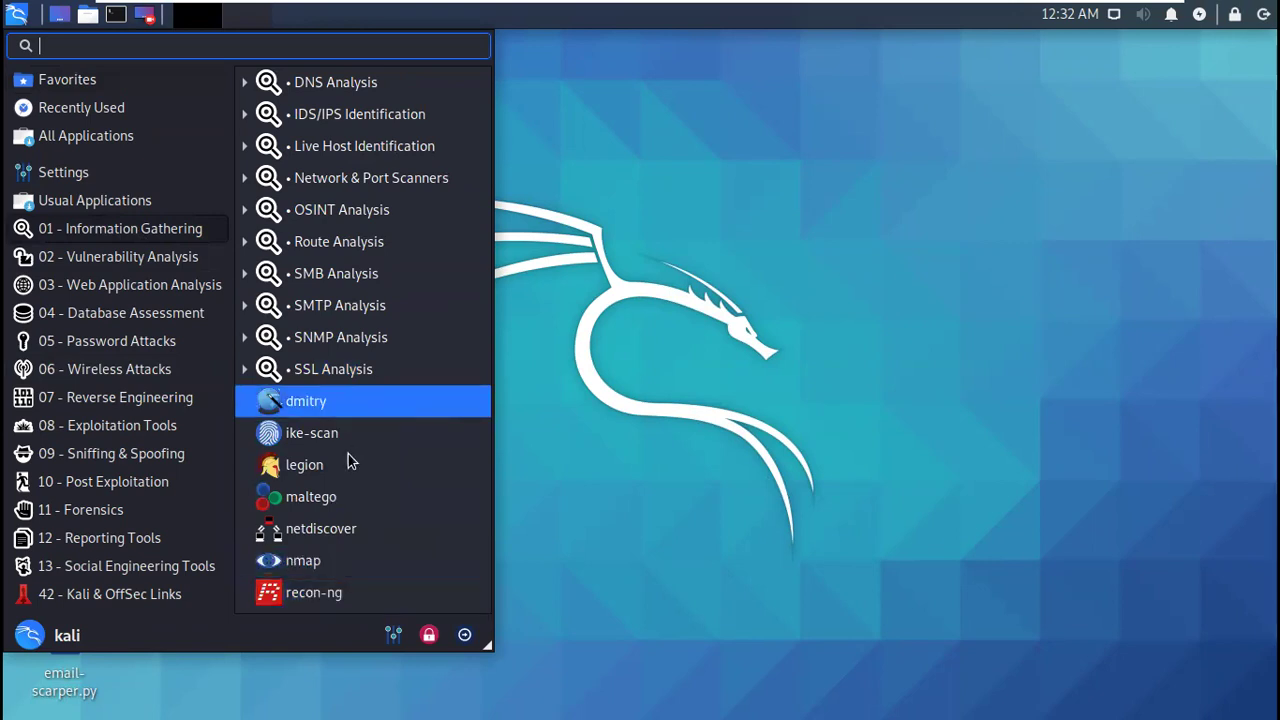
click(123, 290)
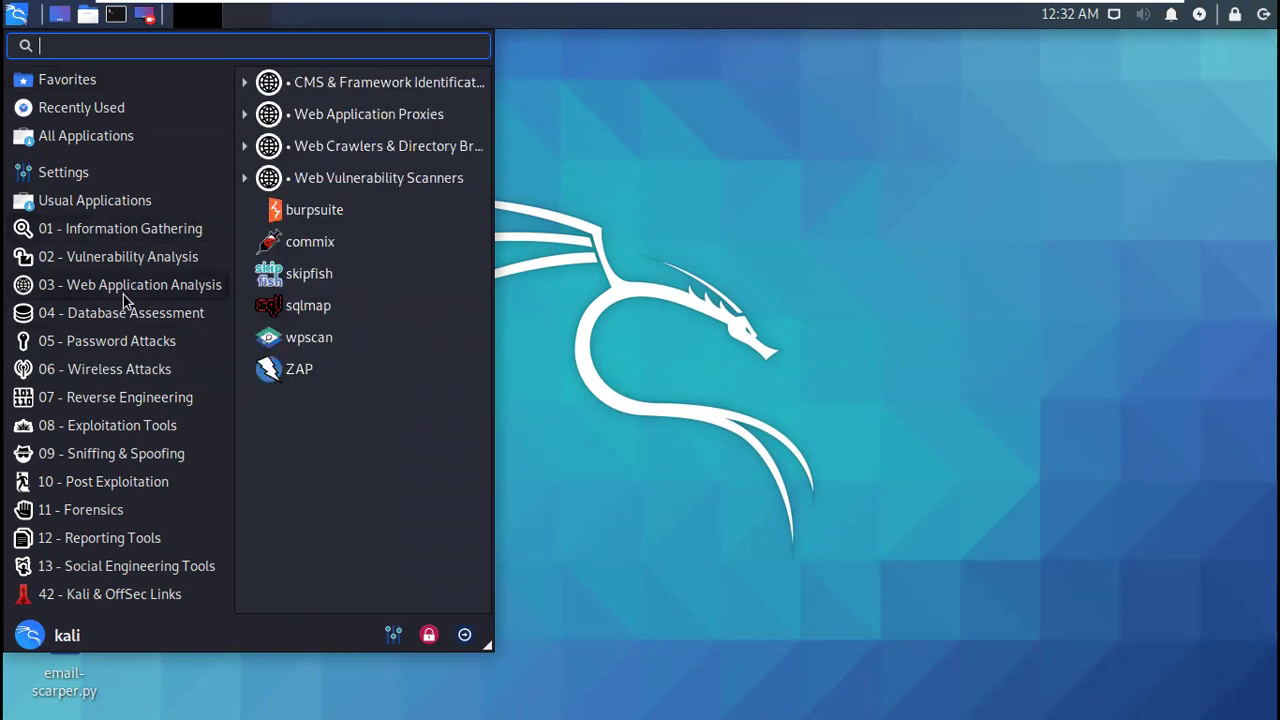
click(118, 266)
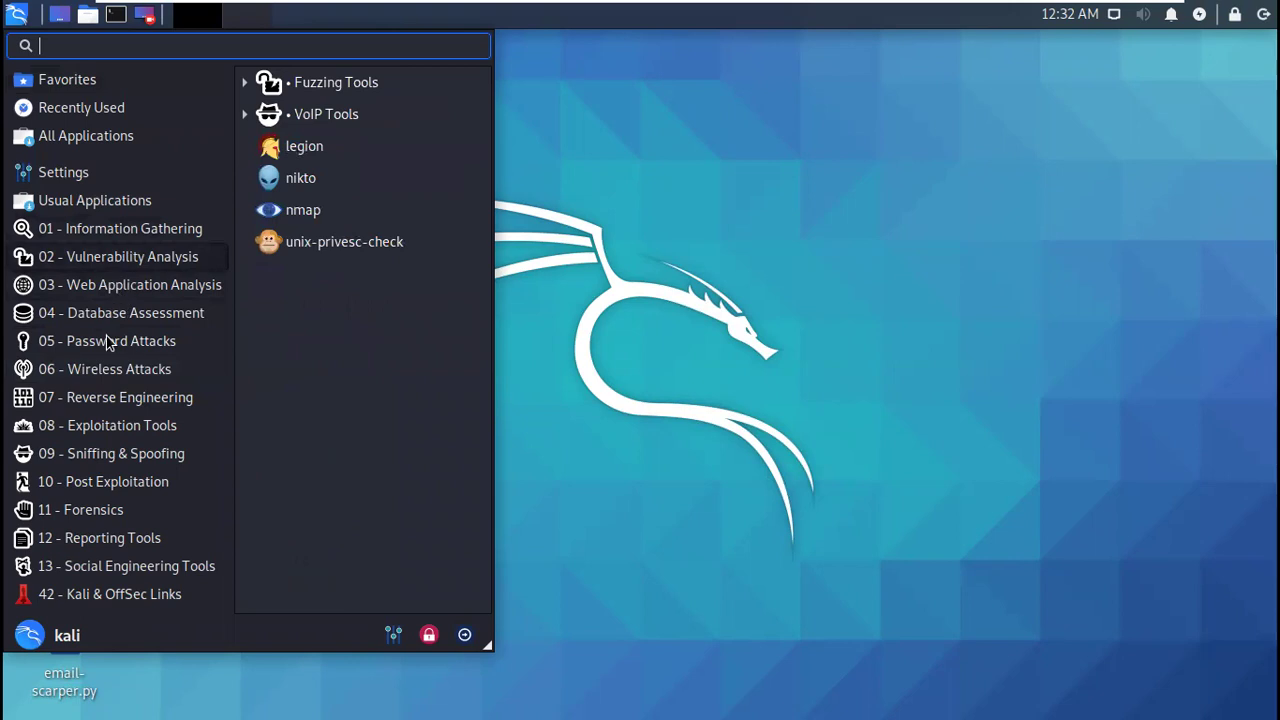
click(111, 310)
click(130, 227)
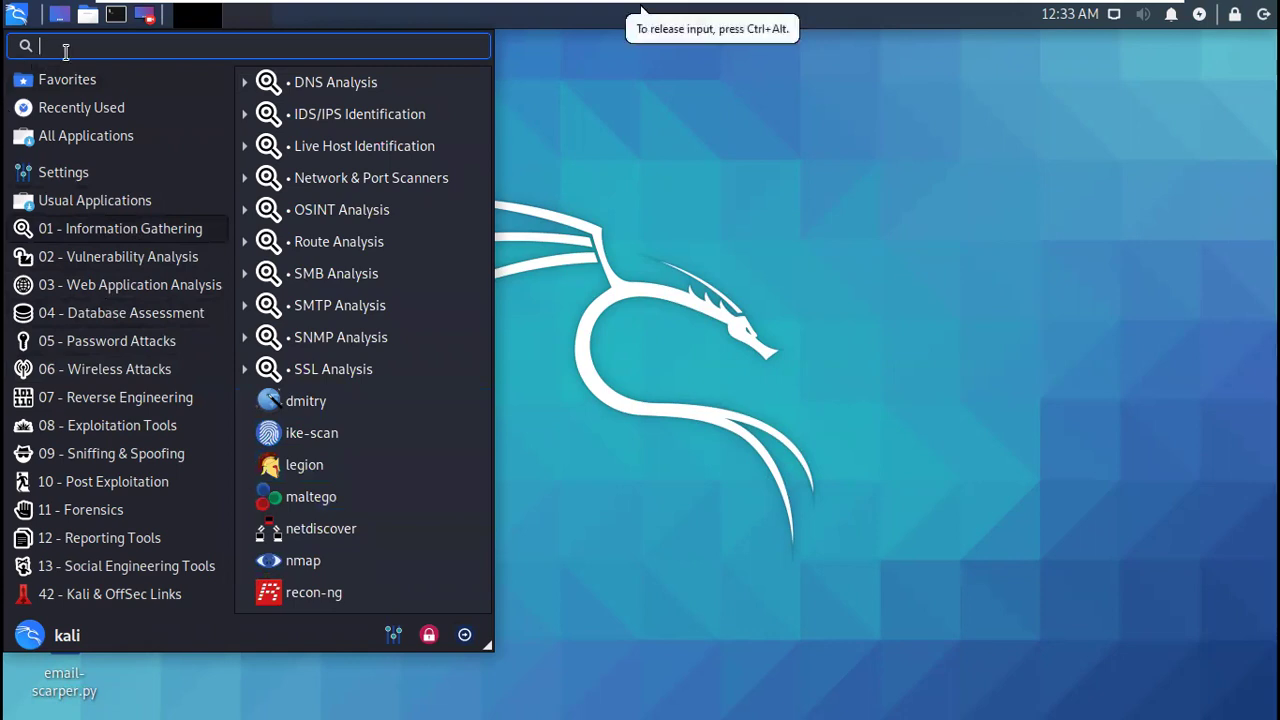
text(th)
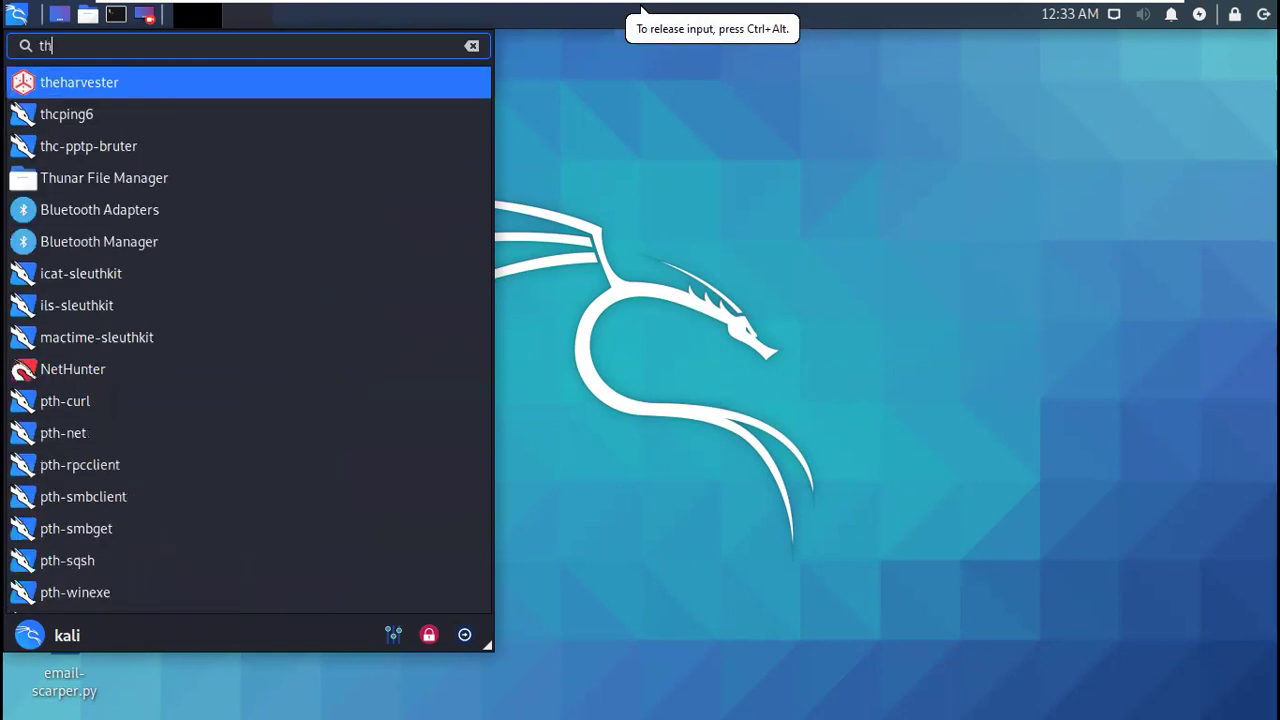
click(162, 90)
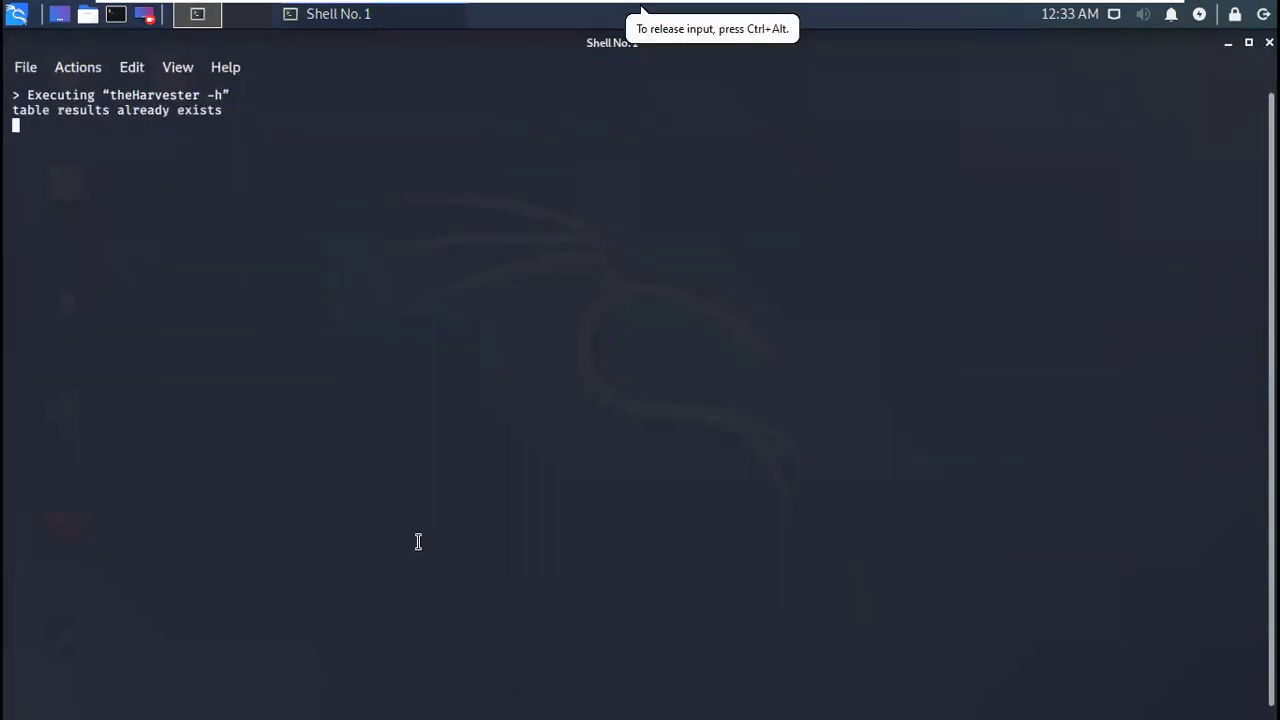
- Run theHarvester -d godaddy.com -b google at the shell prompt
text(python3 email-scarper.py)
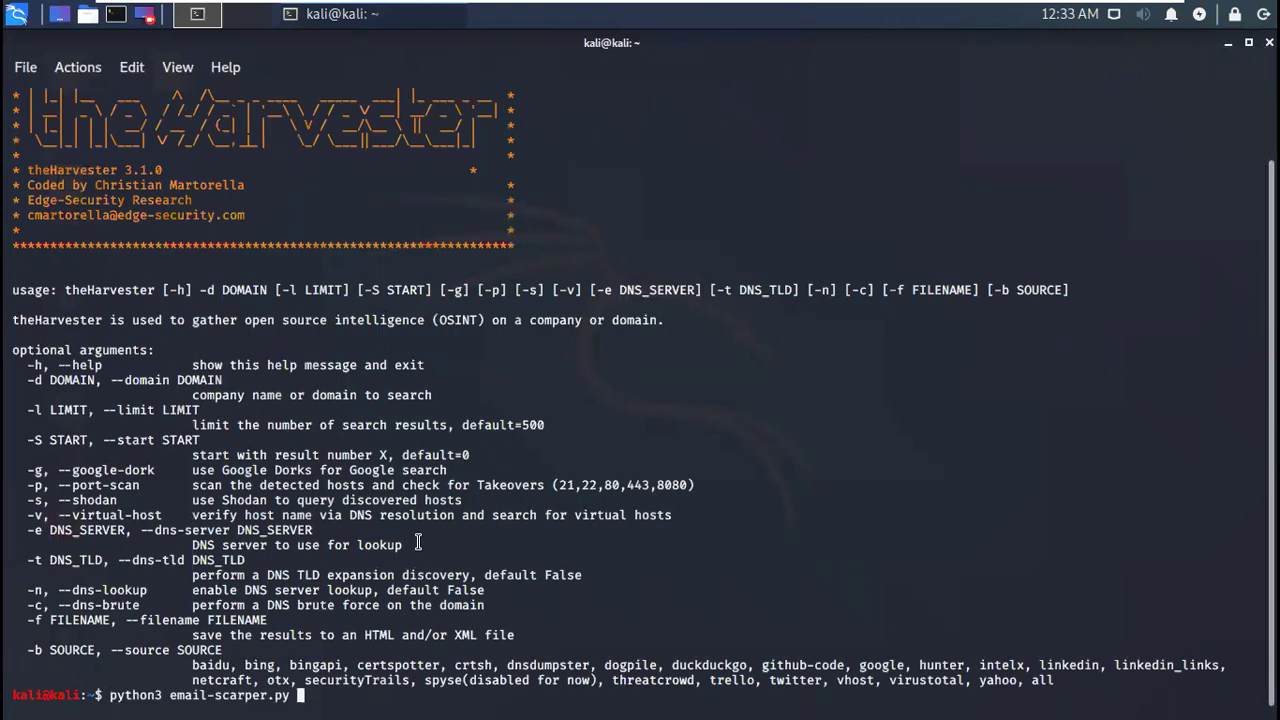
key(Up)
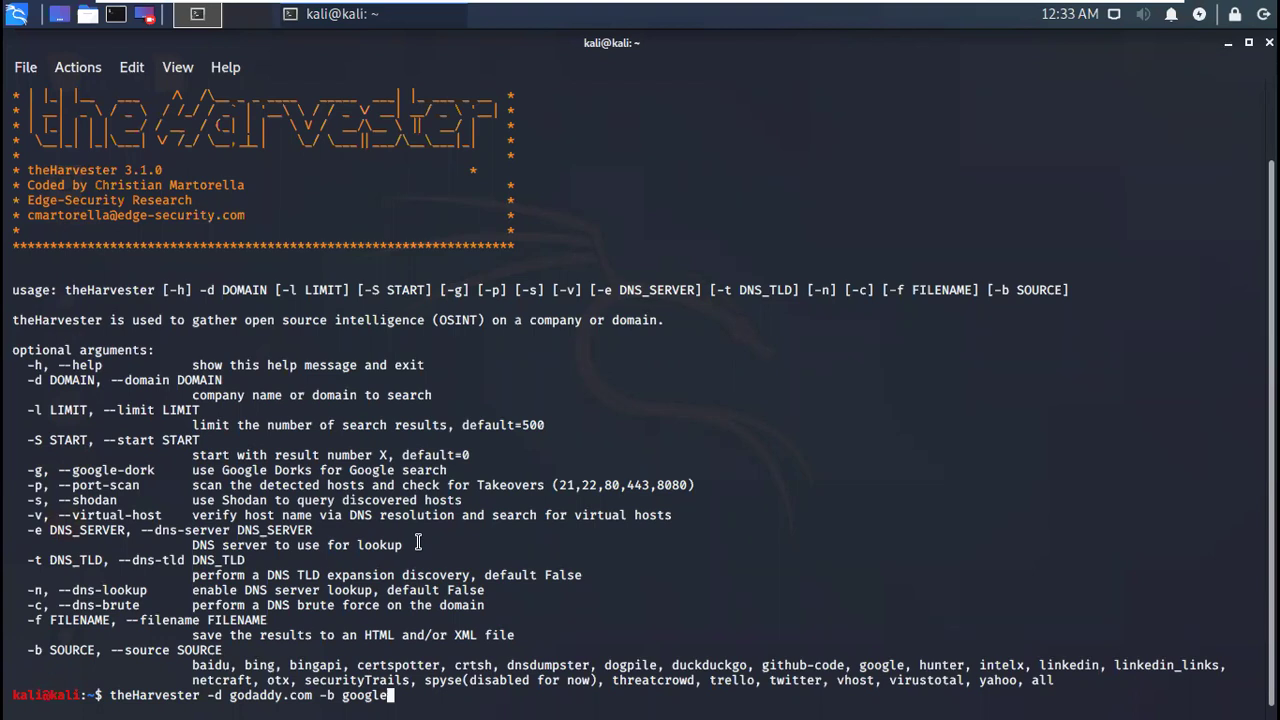
key(Return)
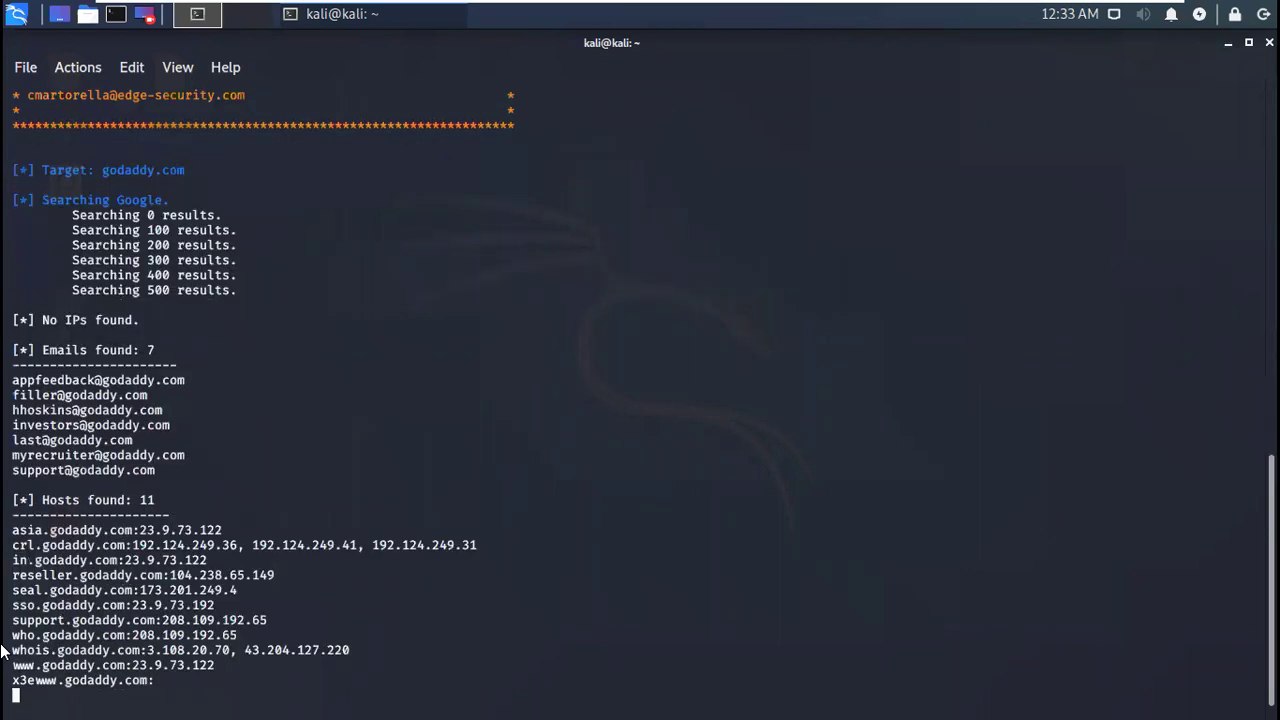
- Examine the email addresses harvested for godaddy.com, highlighting the whole list and its last entry
drag(12, 380, 190, 471)
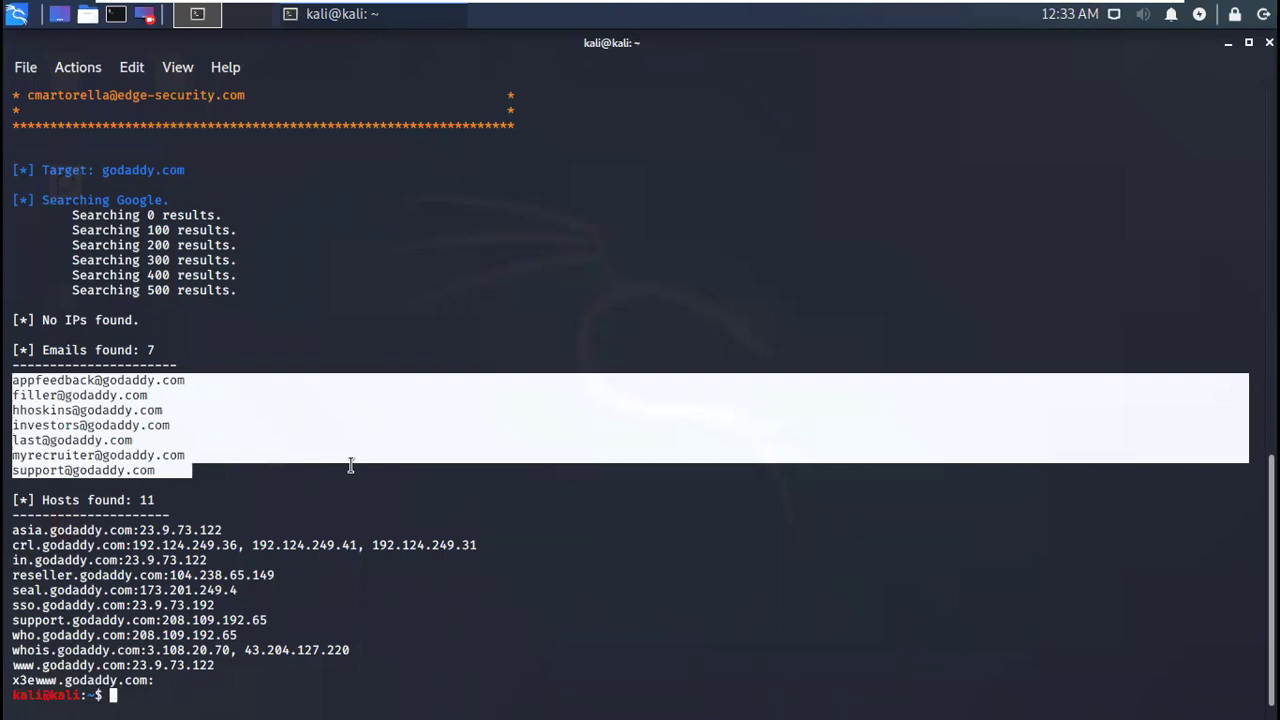
click(280, 474)
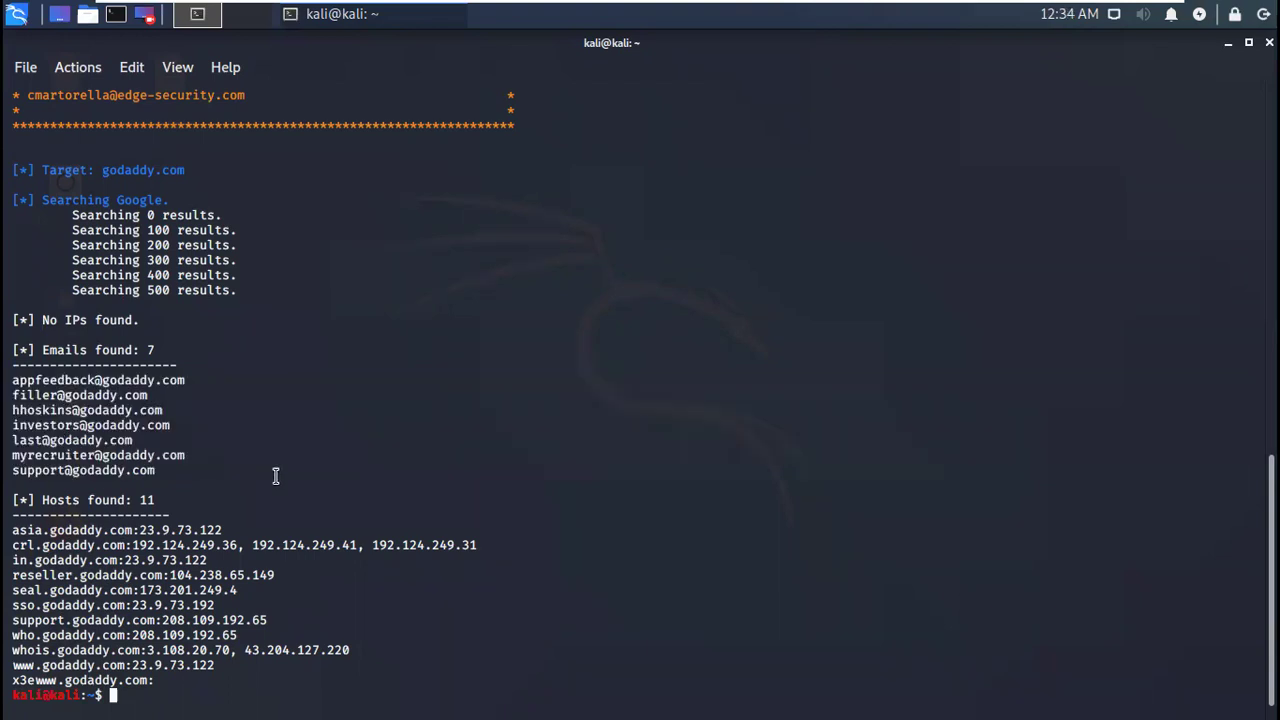
drag(14, 470, 222, 474)
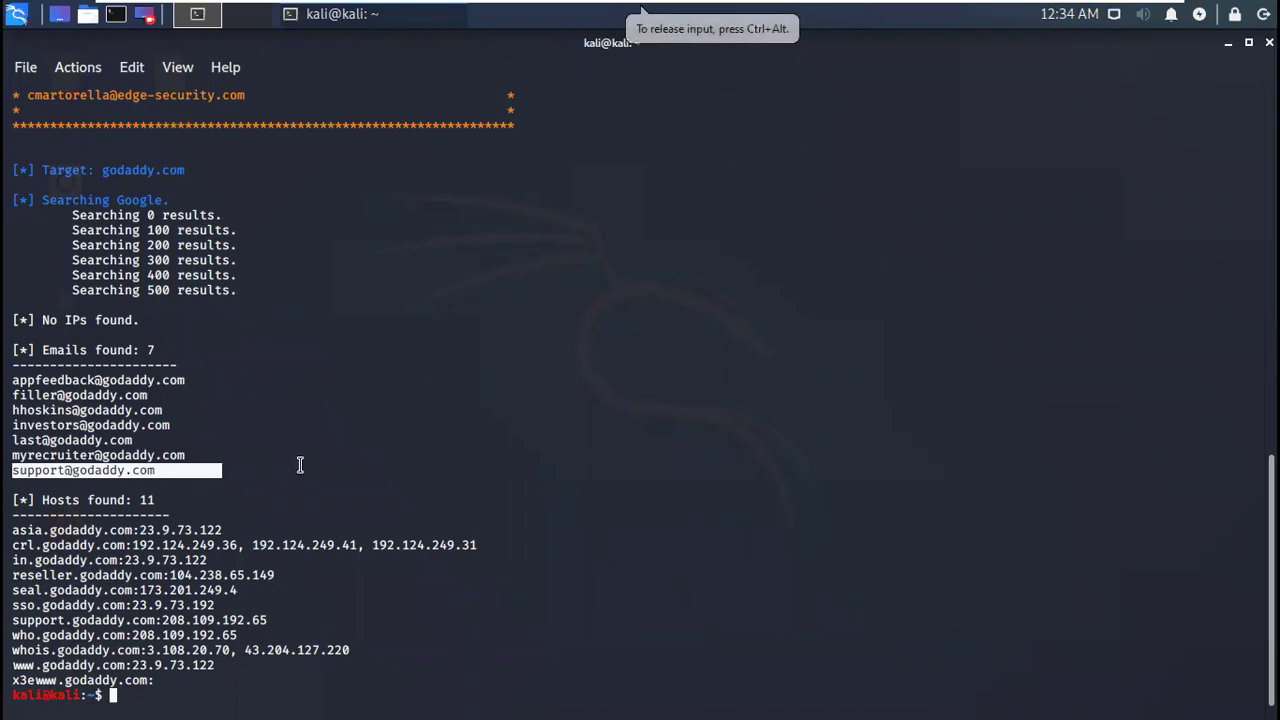
click(371, 474)
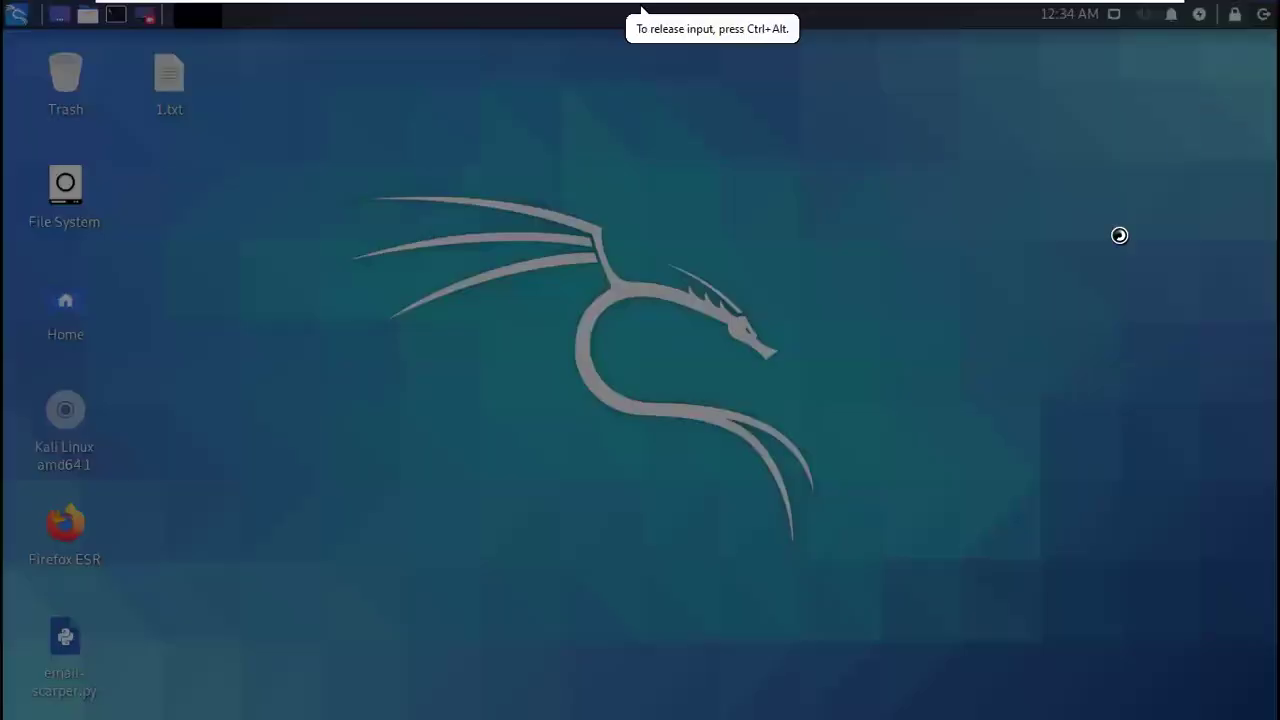
- Shut down the Kali Linux virtual machine and switch to the OSINT Tools page in Chrome
click(786, 337)
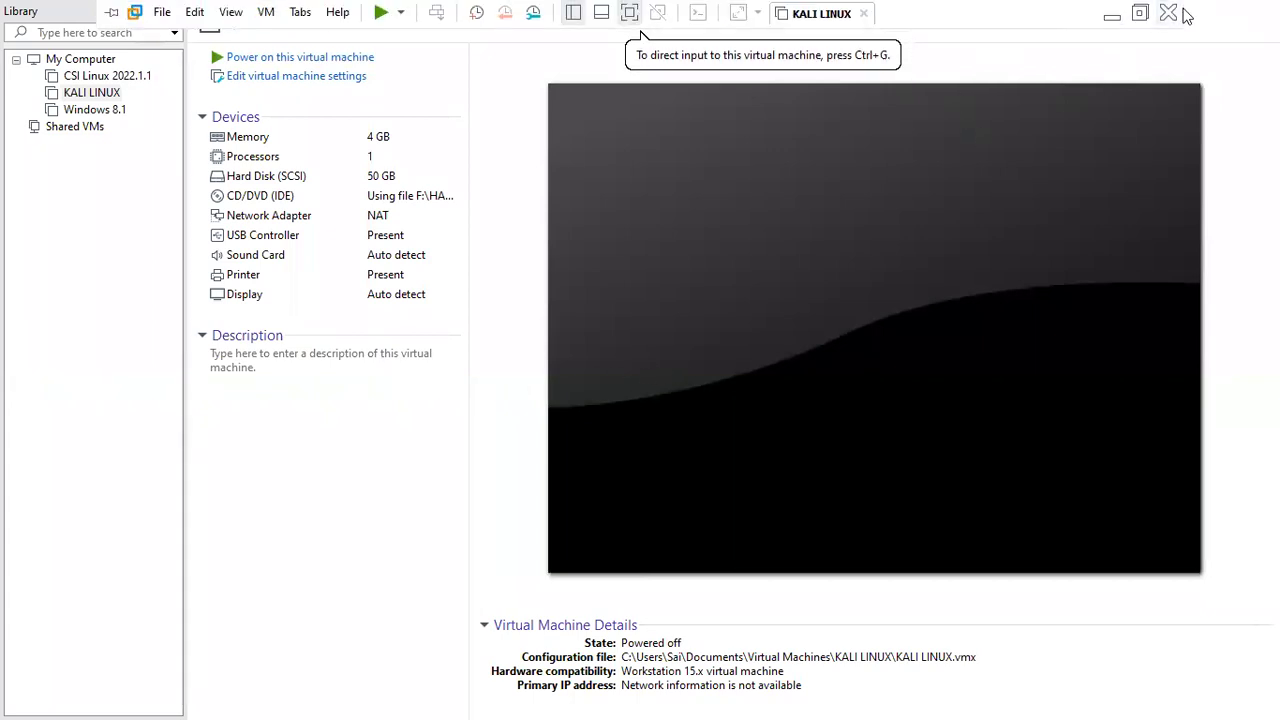
click(1148, 16)
key(alt+Tab)
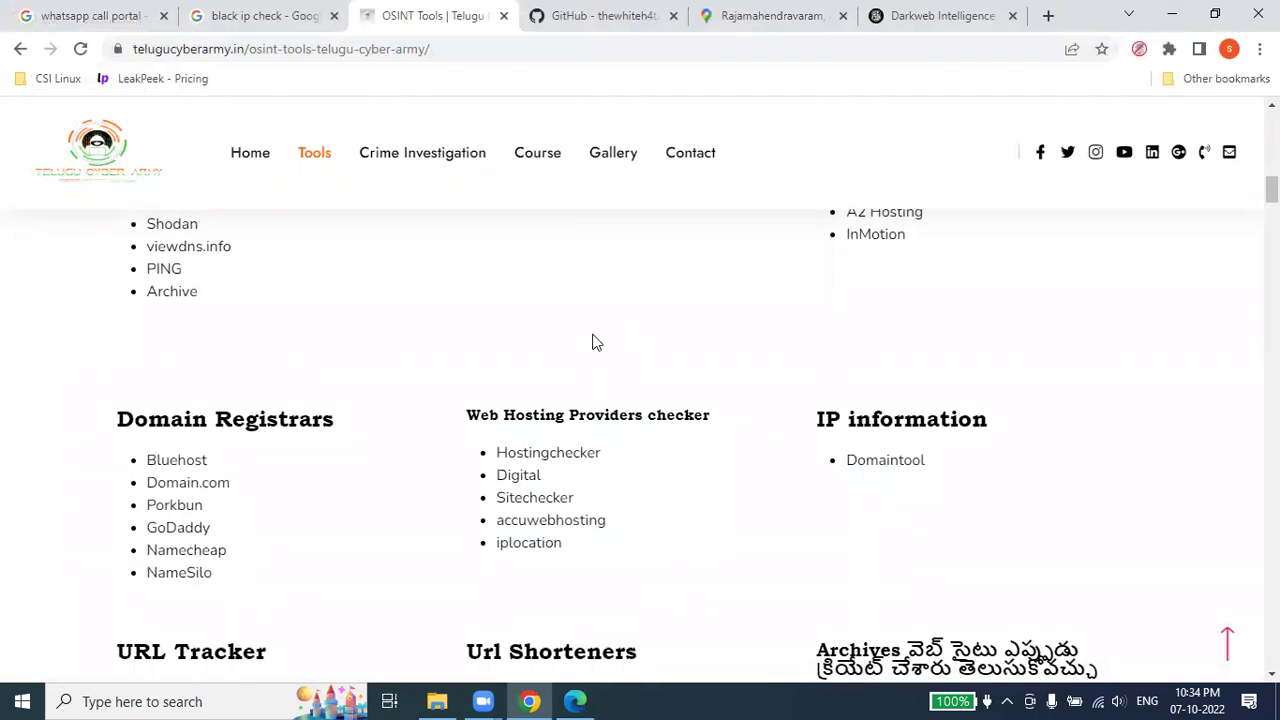
- Look over the dark web and email tool lists, and close the GitHub seeker, Google Maps and Darkweb Intelligence tabs
scroll(592, 343, down, 3)
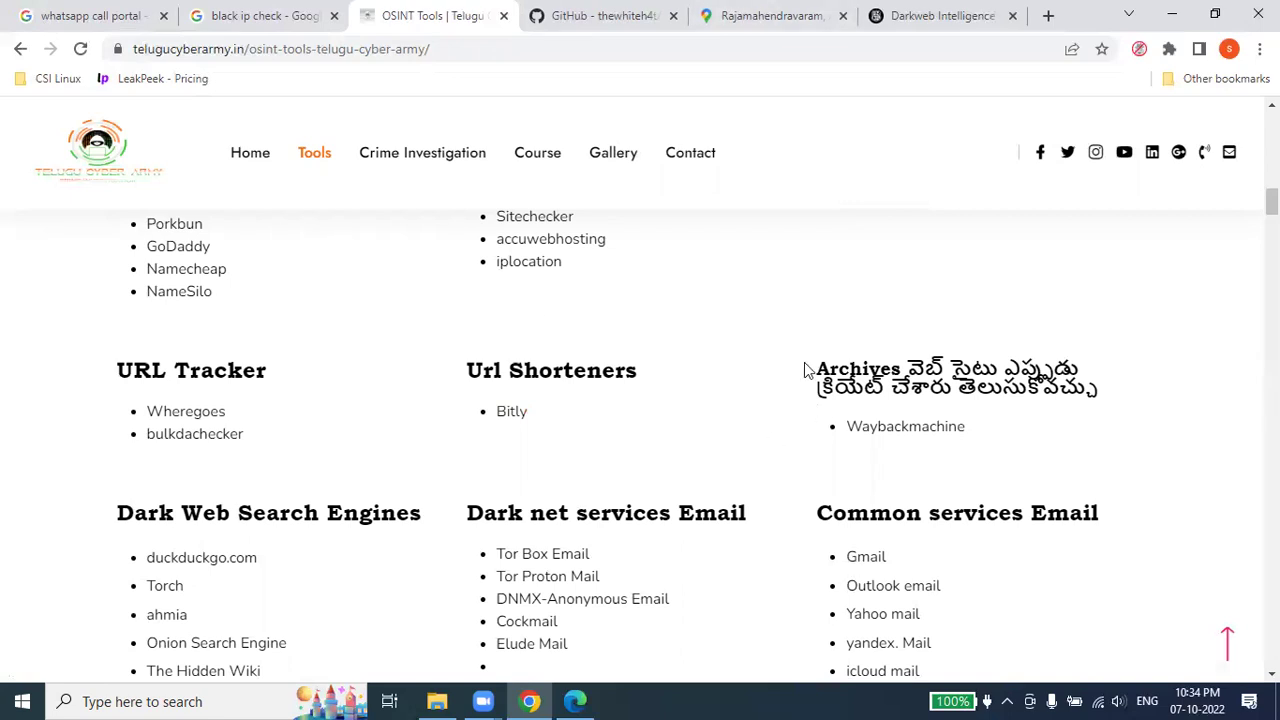
scroll(806, 370, down, 3)
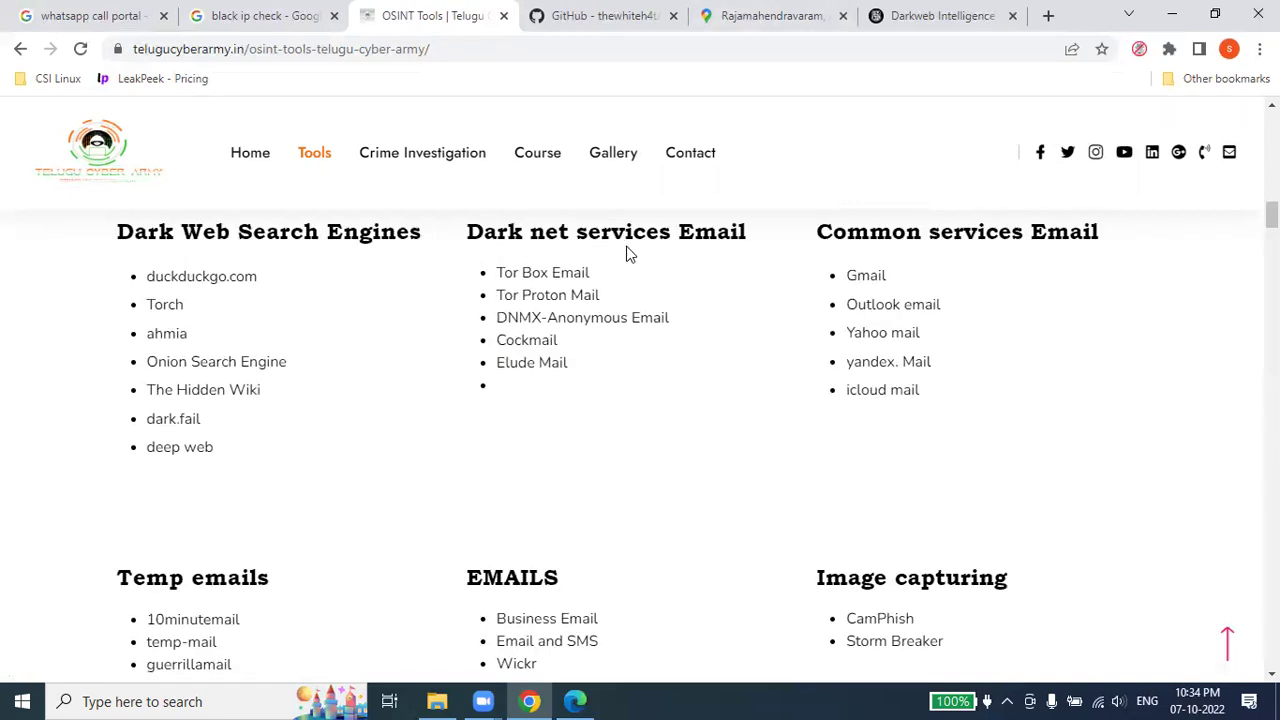
click(612, 16)
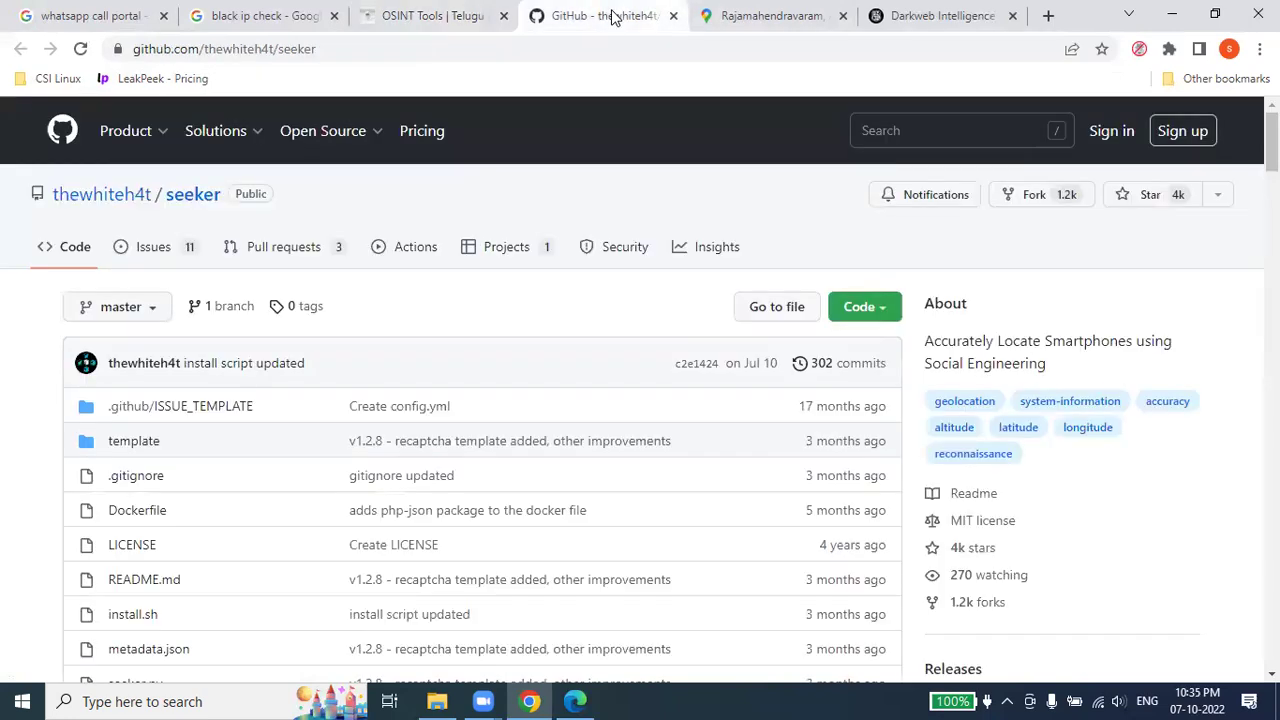
click(673, 16)
click(673, 16)
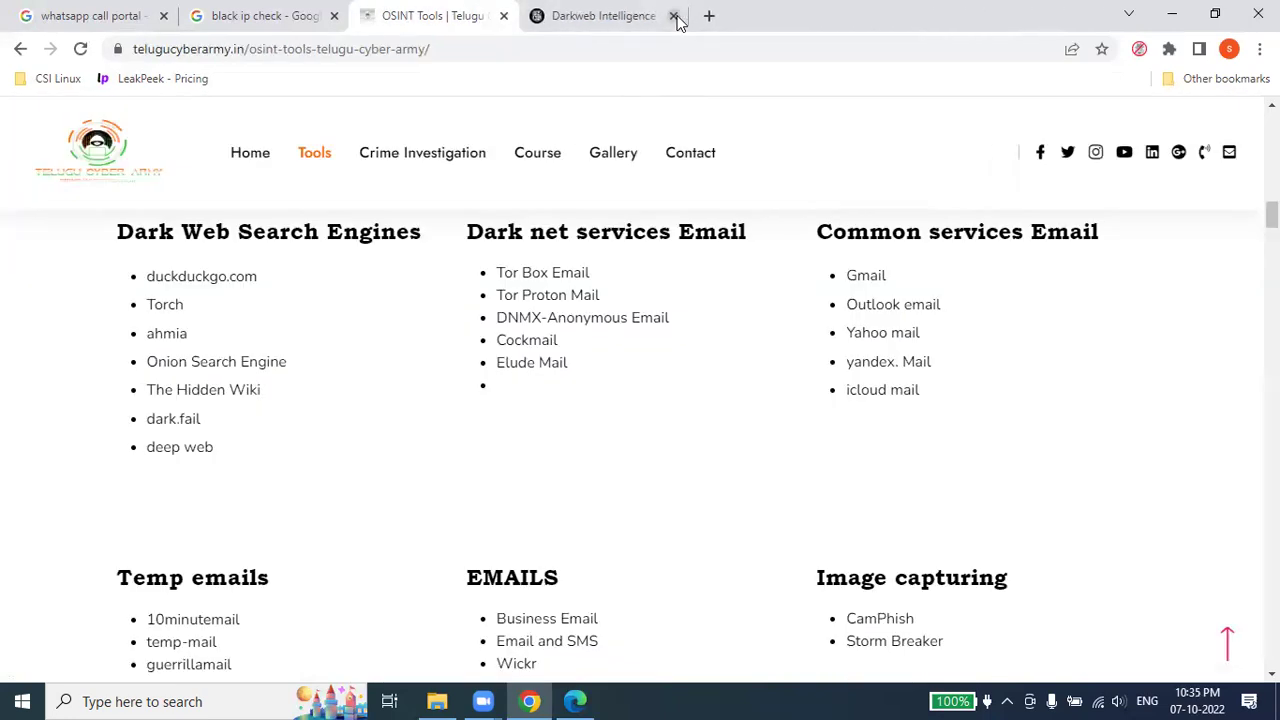
click(673, 16)
- Try the Tor Box Email and Tor Proton Mail links under Dark net services Email, and close their tabs
click(520, 272)
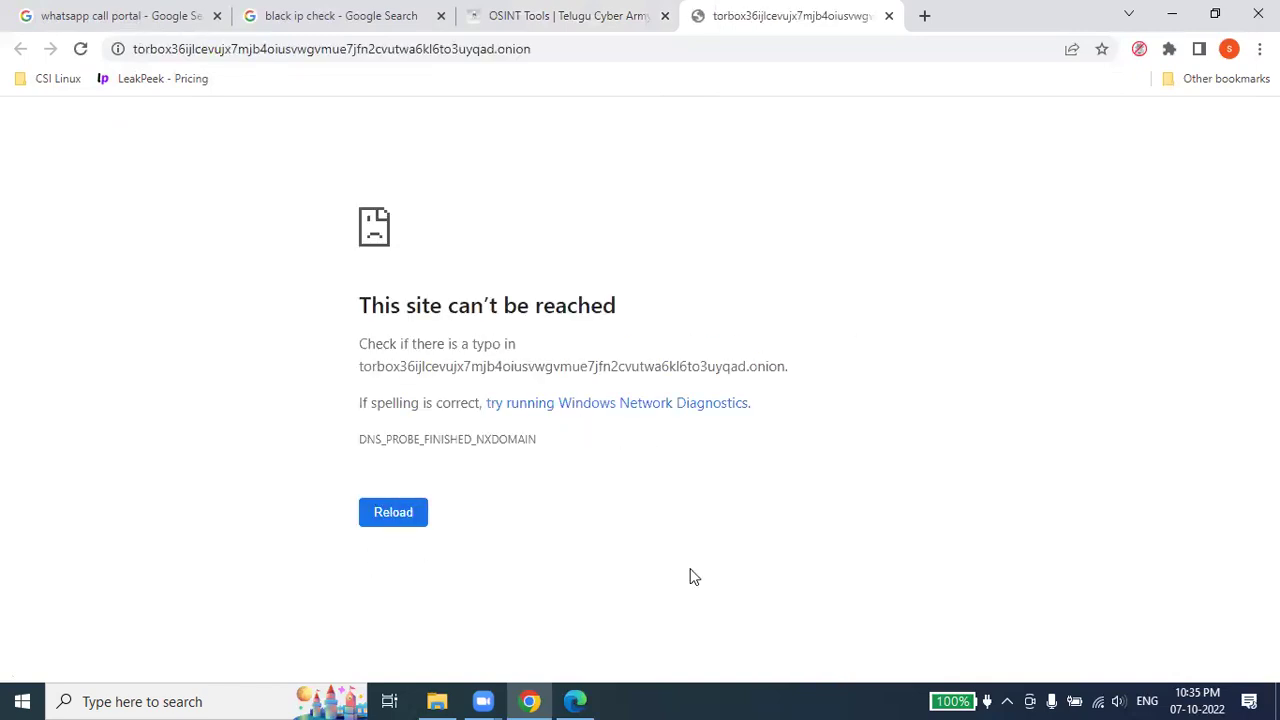
key(ctrl+shift+Tab)
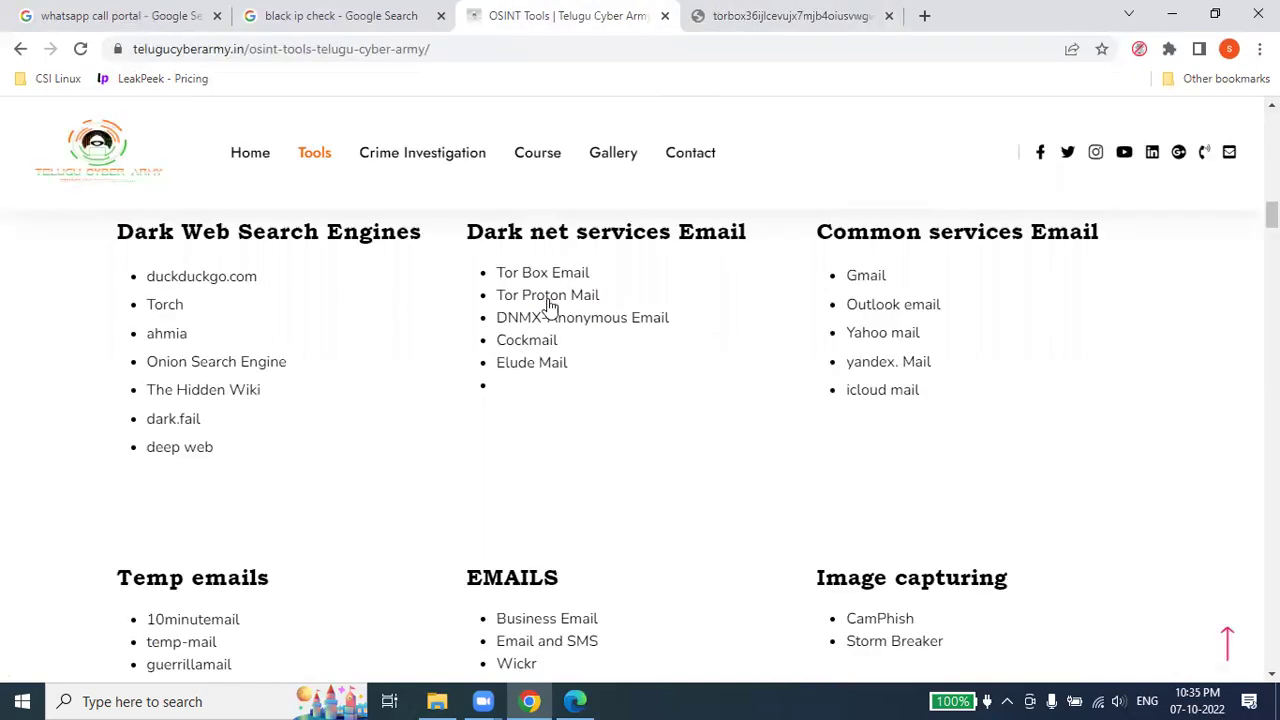
click(550, 298)
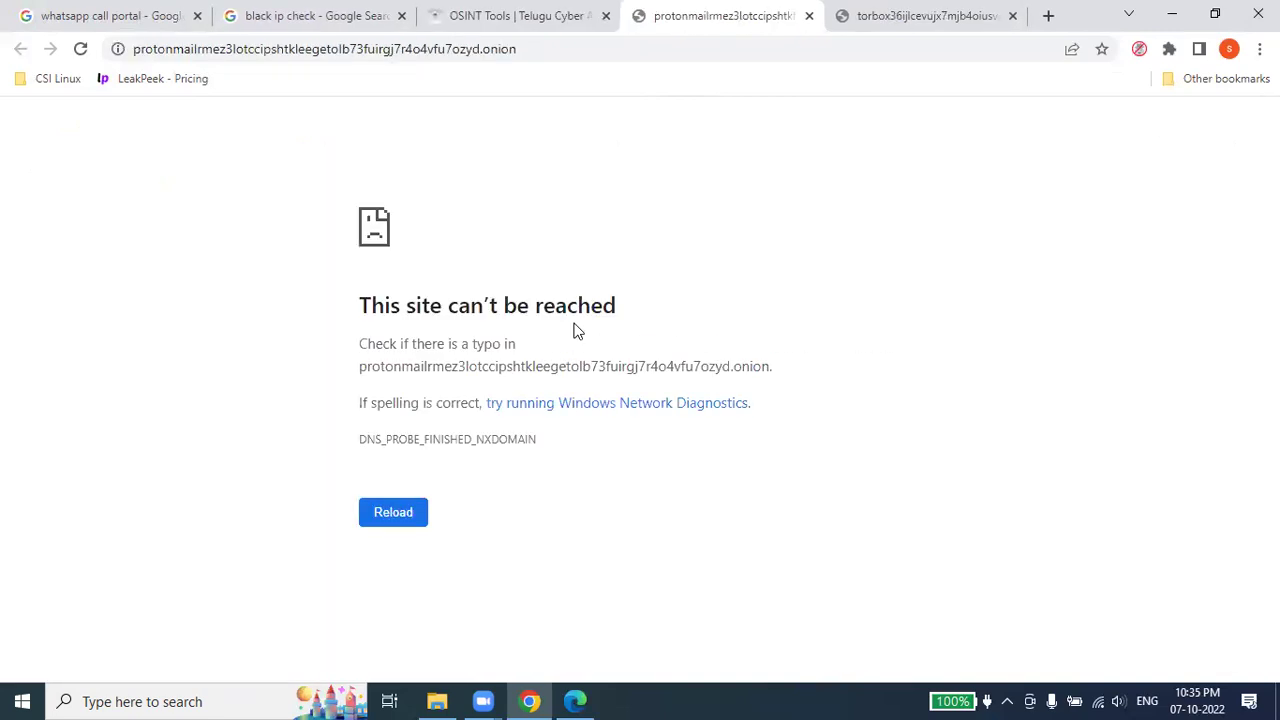
click(557, 14)
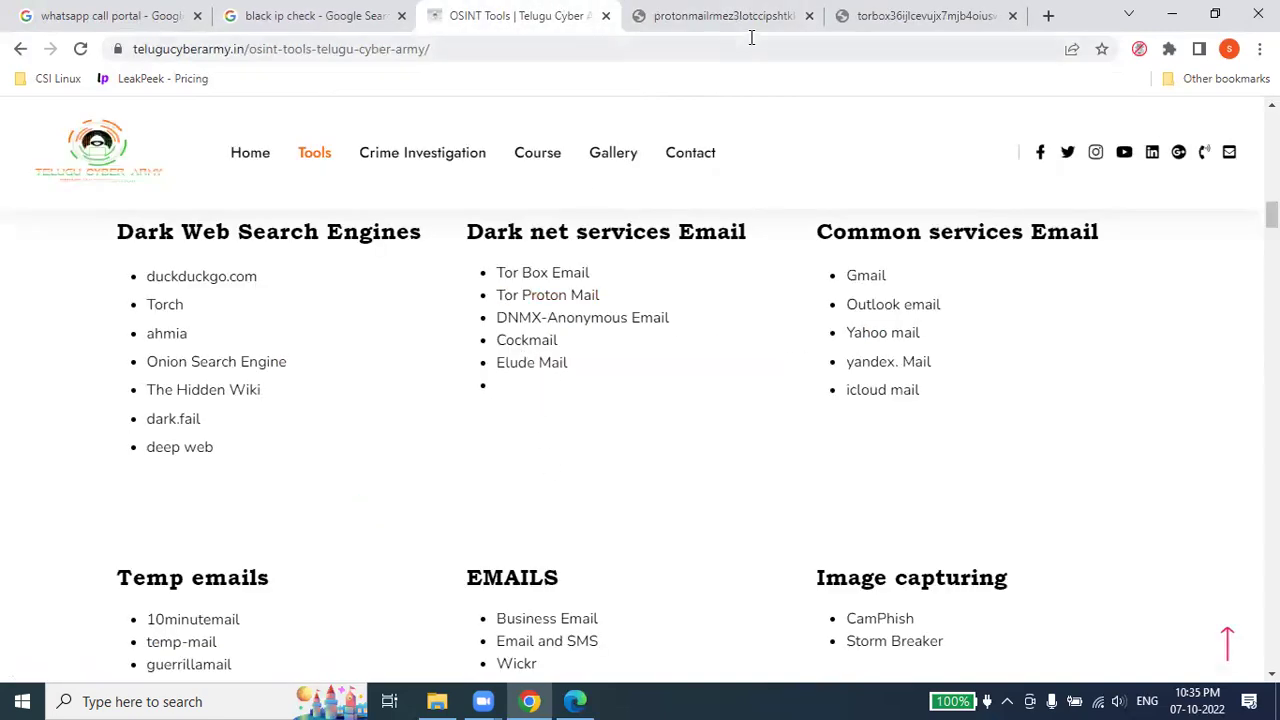
click(809, 15)
click(810, 15)
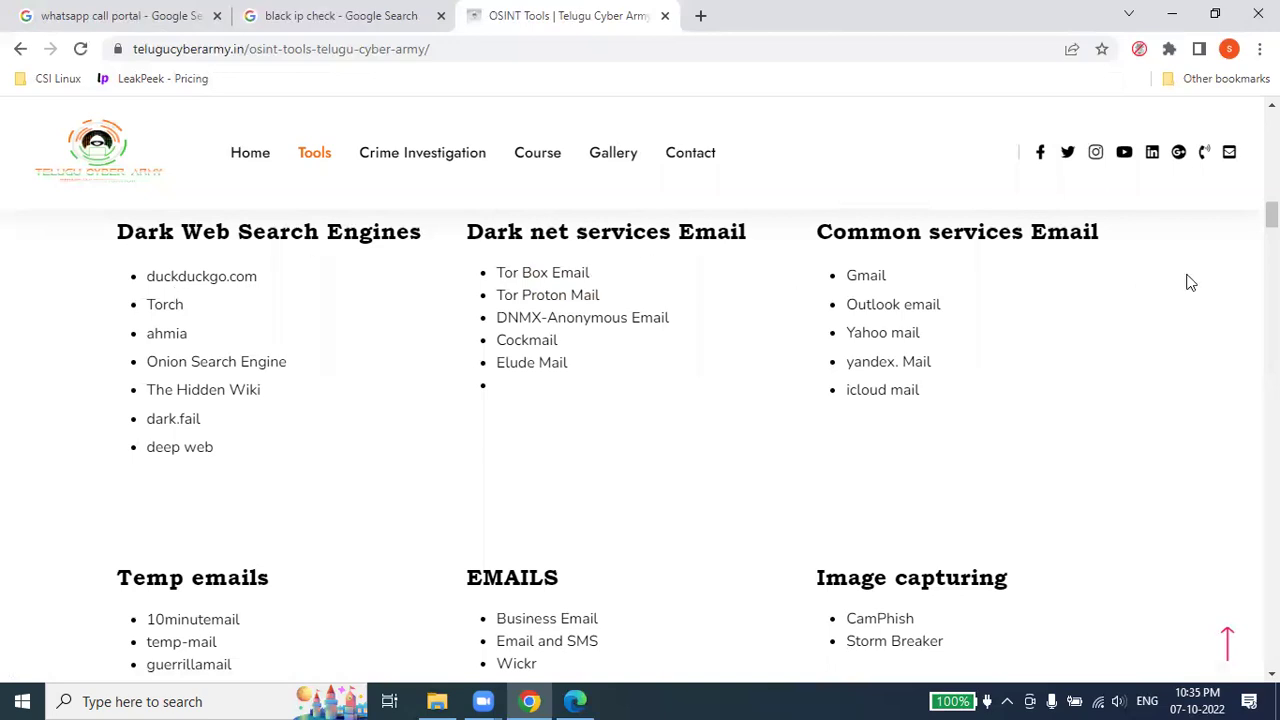
- Review the cryptocurrency, social media and dark web tool lists, view the Bicton Address Lookup site and return to the OSINT Tools page
scroll(641, 381, down, 15)
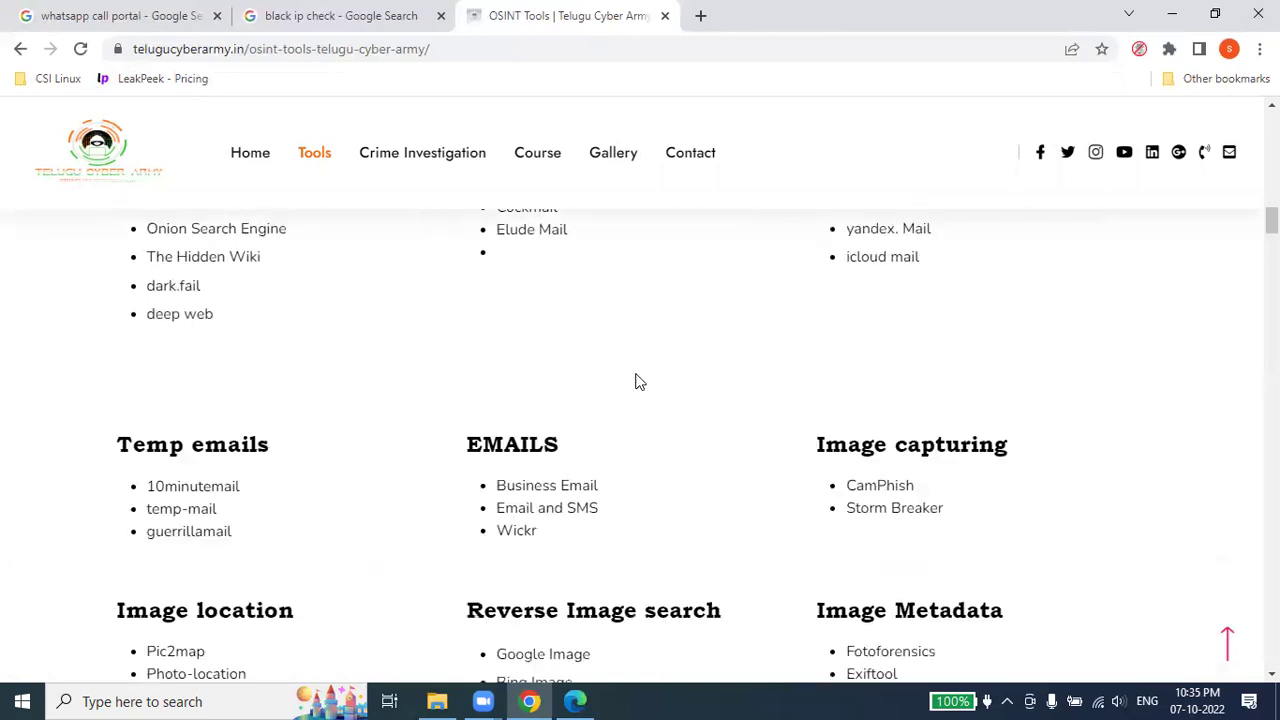
scroll(636, 381, down, 5)
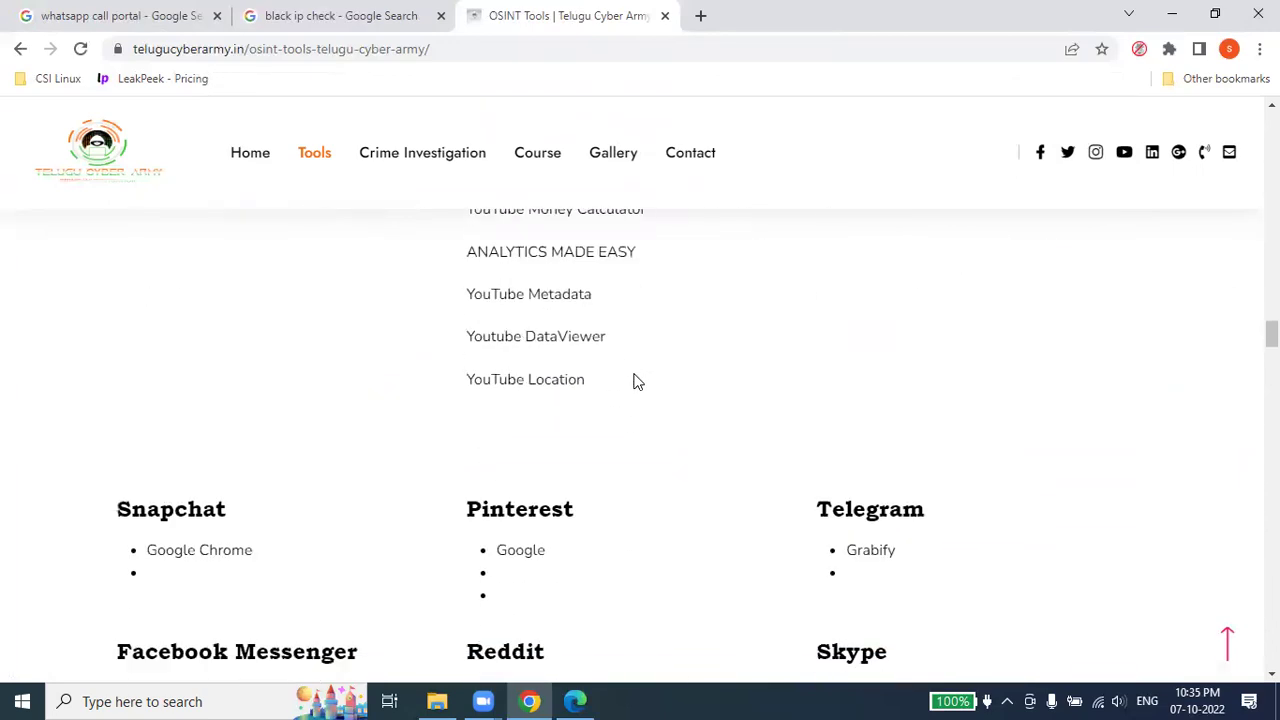
scroll(634, 382, up, 10)
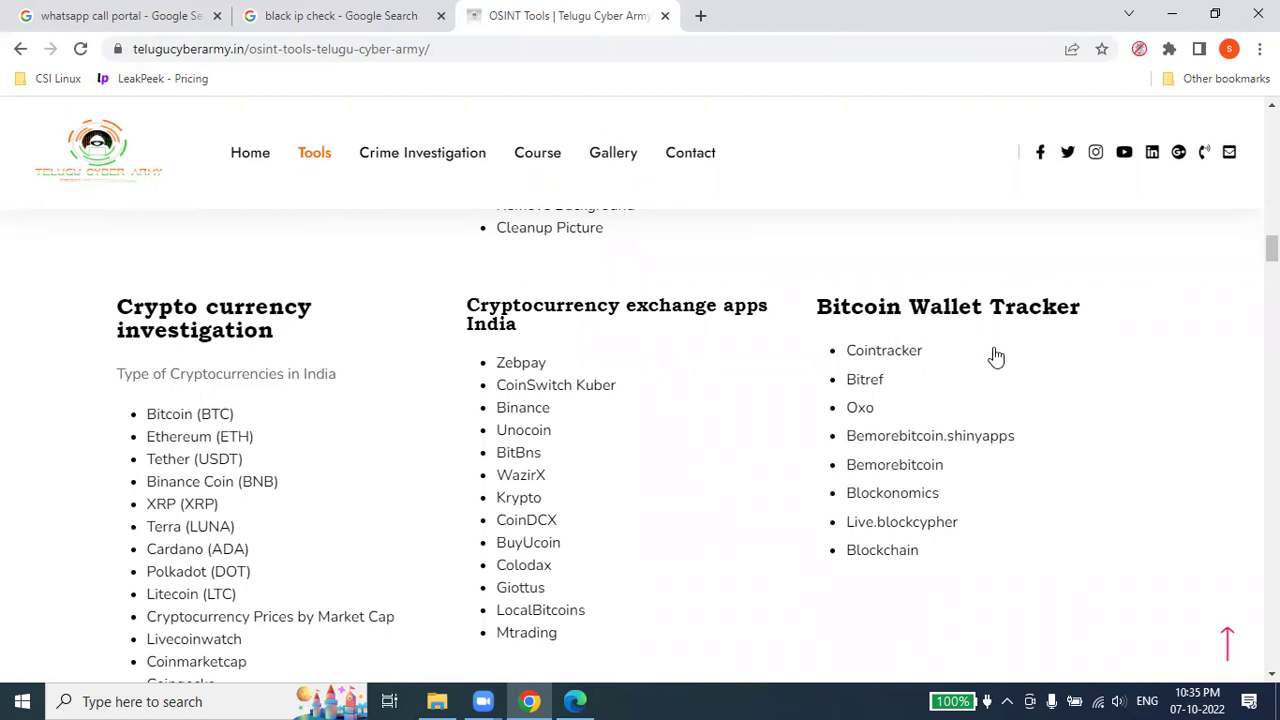
scroll(996, 357, down, 1)
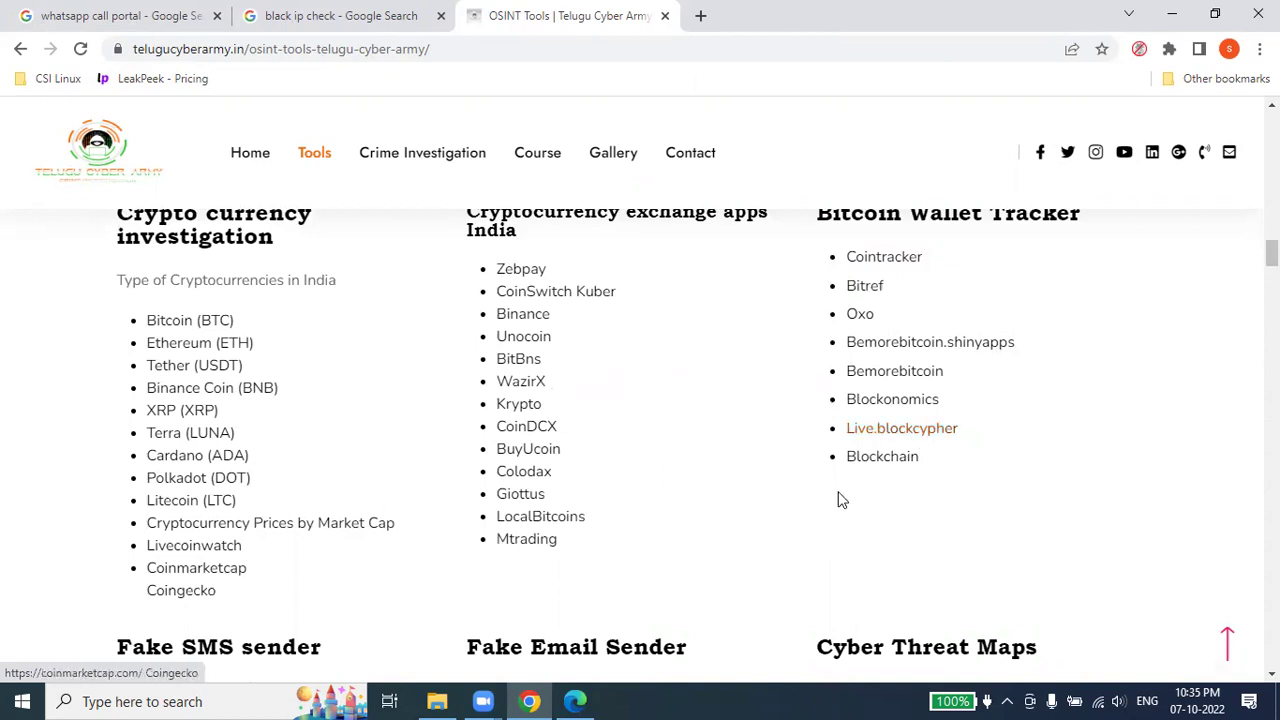
scroll(946, 466, down, 5)
scroll(950, 468, down, 15)
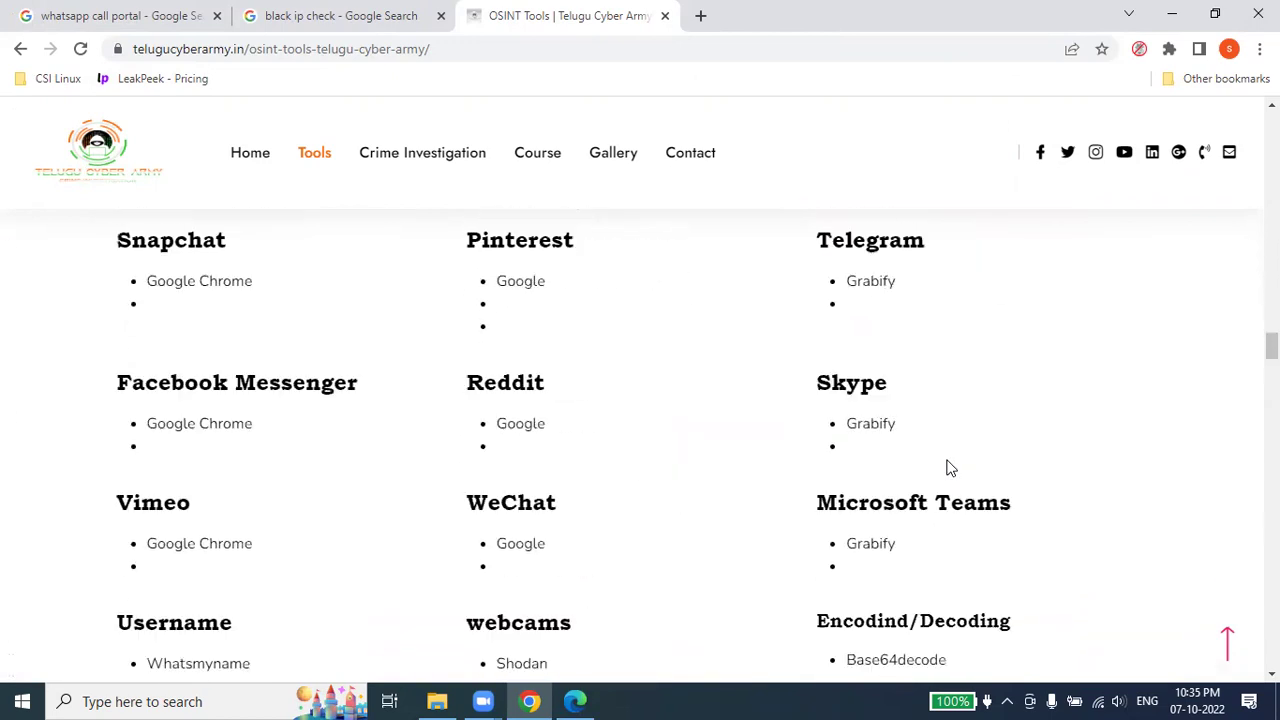
scroll(950, 468, down, 4)
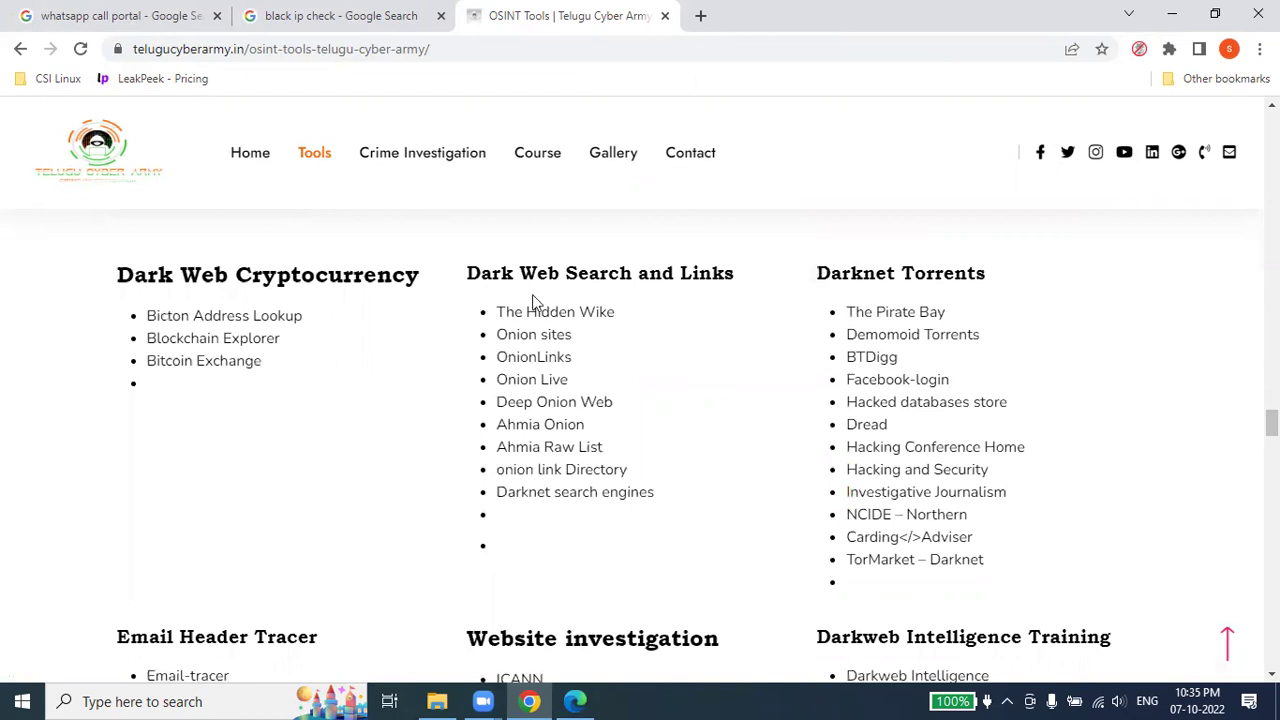
click(257, 318)
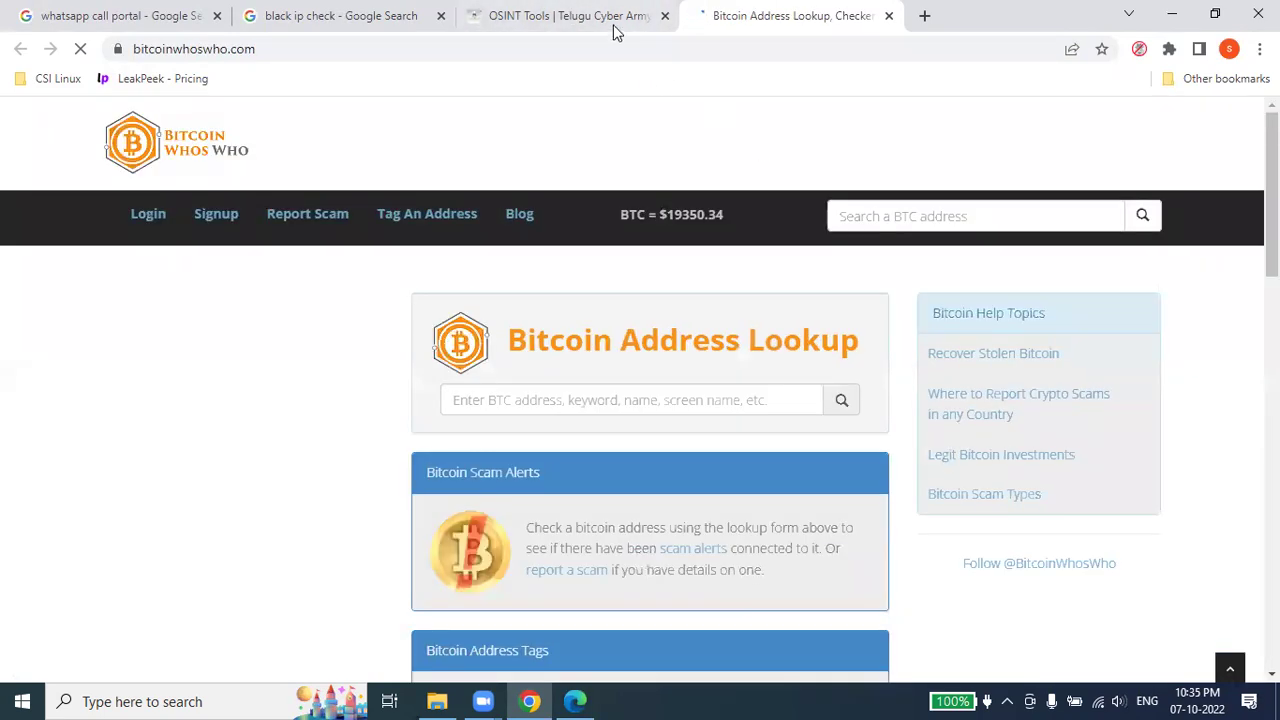
click(614, 26)
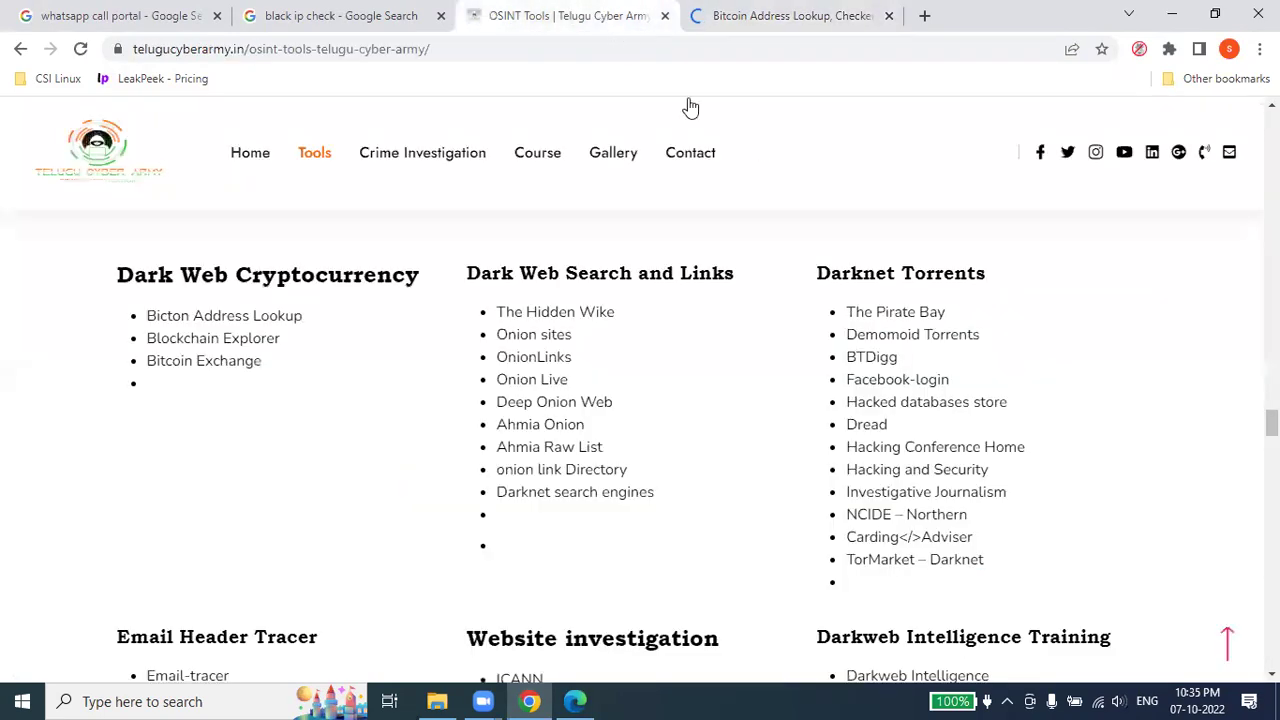
- View the Blockchain Explorer site from the Dark Web Cryptocurrency list, and look over the Website investigation section of the OSINT Tools page
click(237, 345)
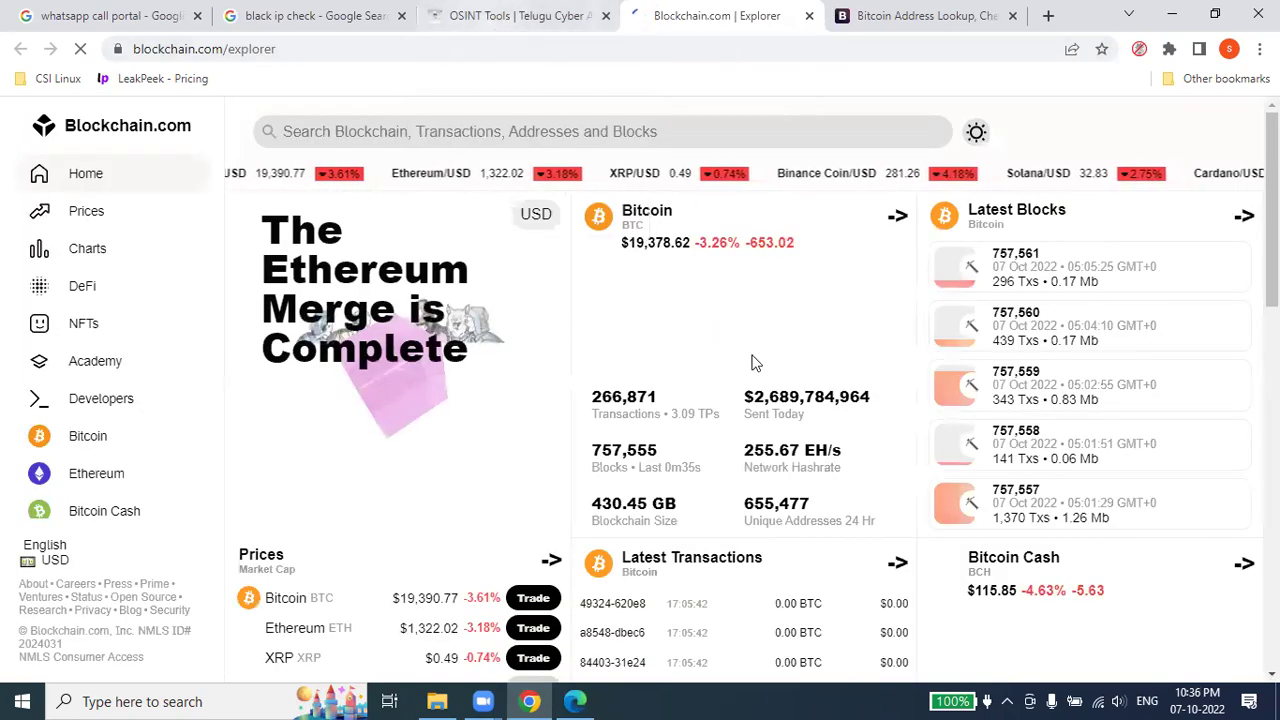
key(ctrl+shift+Tab)
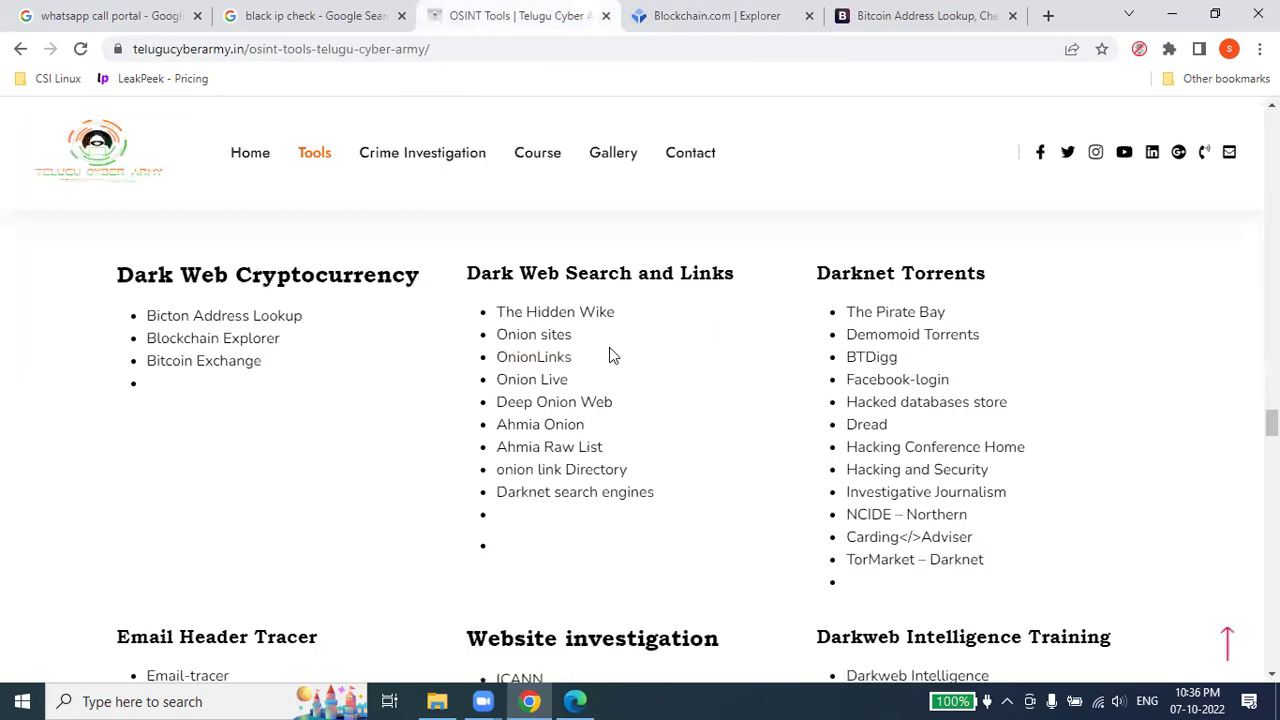
scroll(686, 354, down, 4)
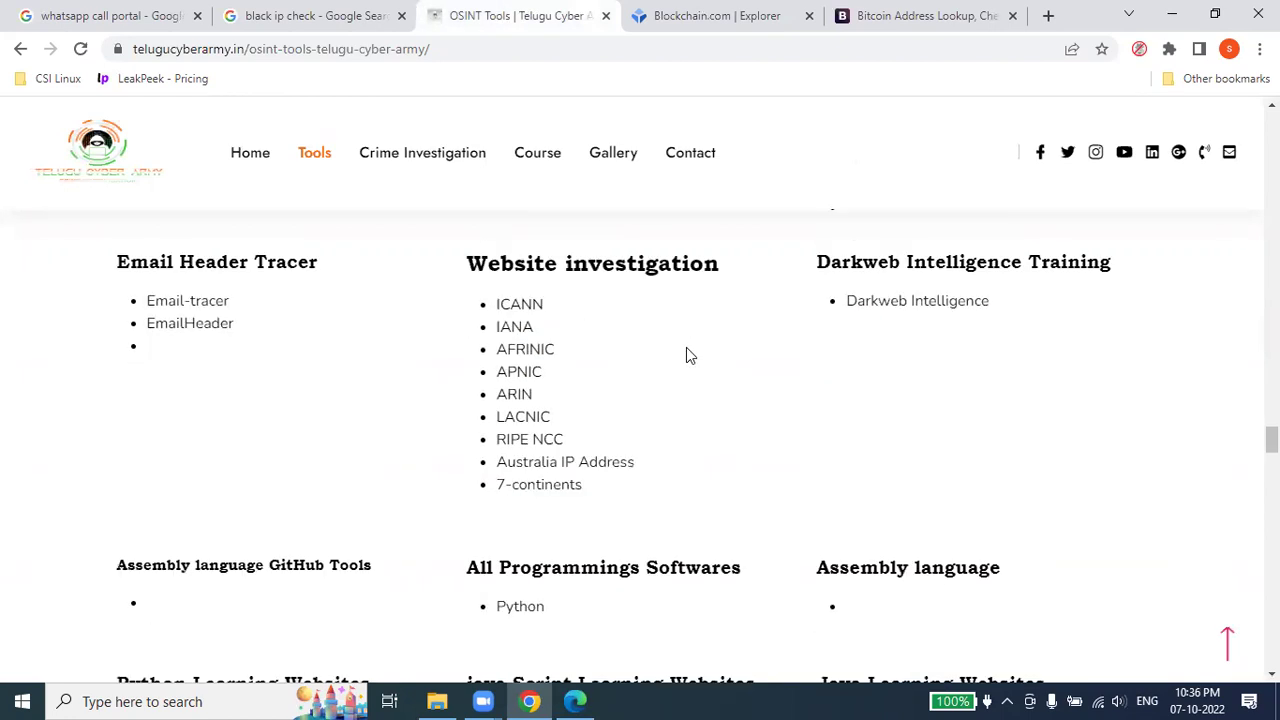
scroll(686, 348, down, 3)
scroll(686, 348, up, 3)
- Close the Bitcoin Address Lookup and Blockchain Explorer tabs, and minimize the browser to show the desktop
click(940, 15)
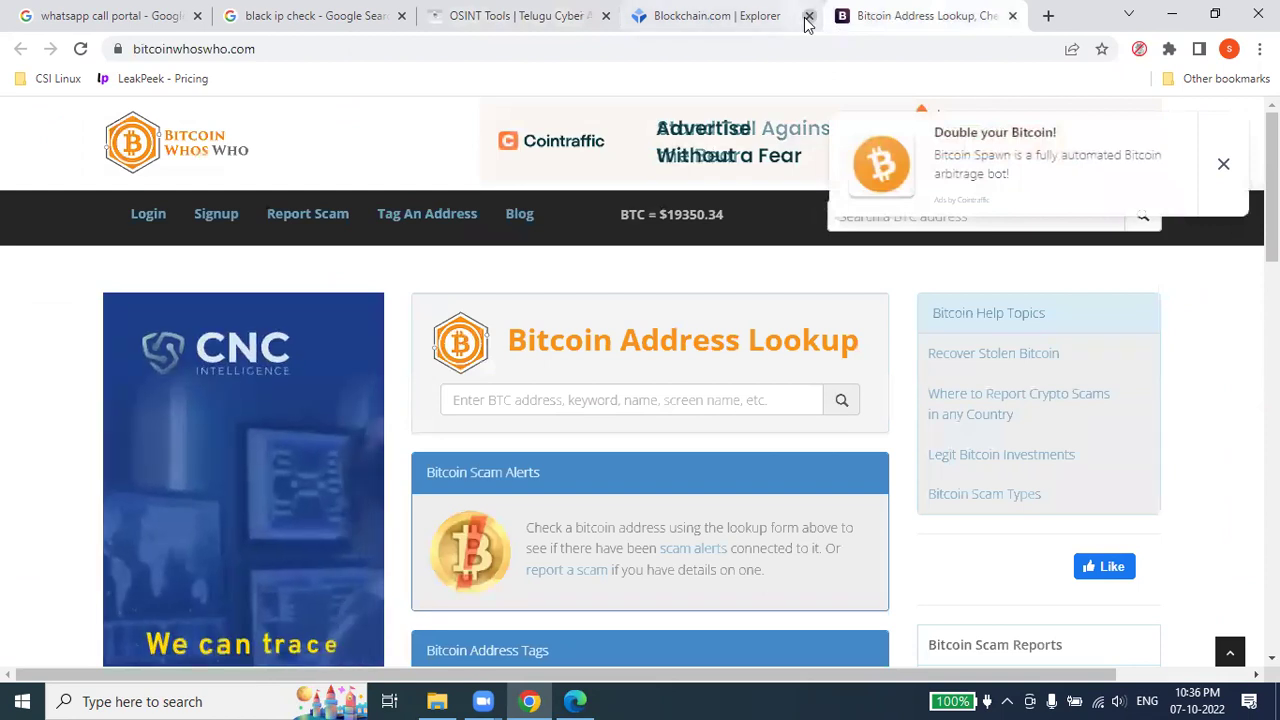
click(809, 16)
click(809, 16)
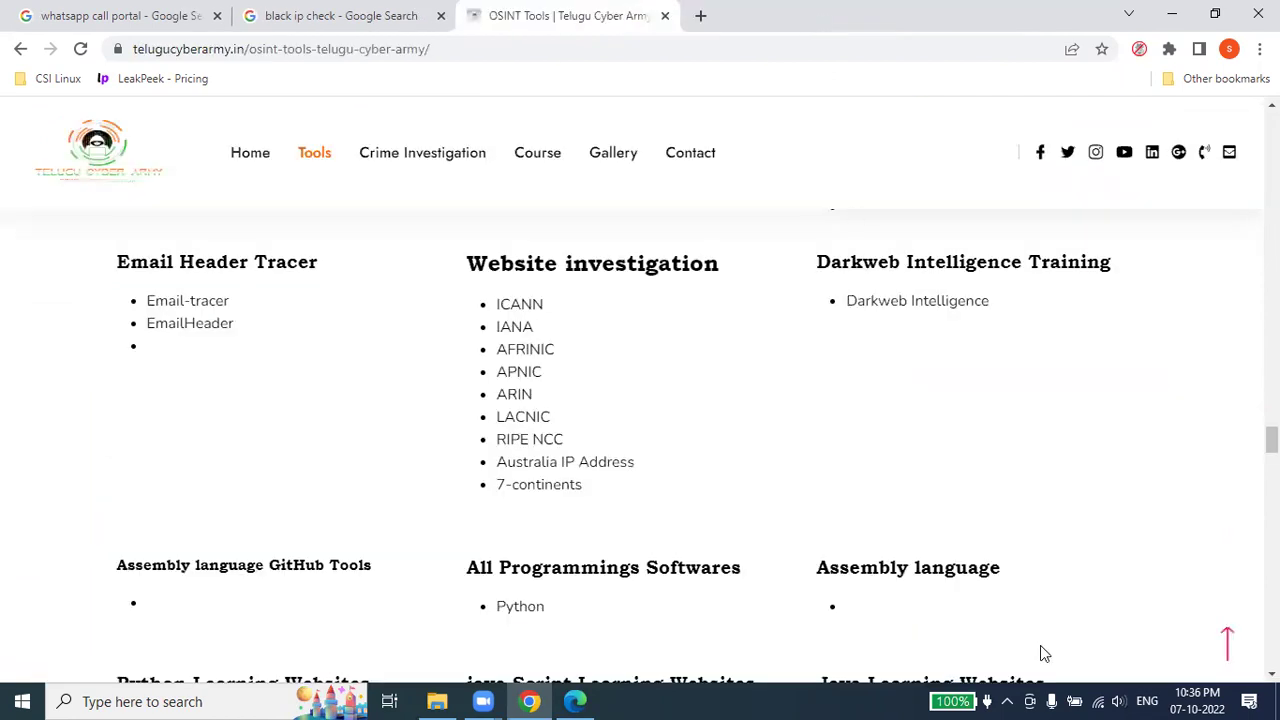
click(1172, 14)
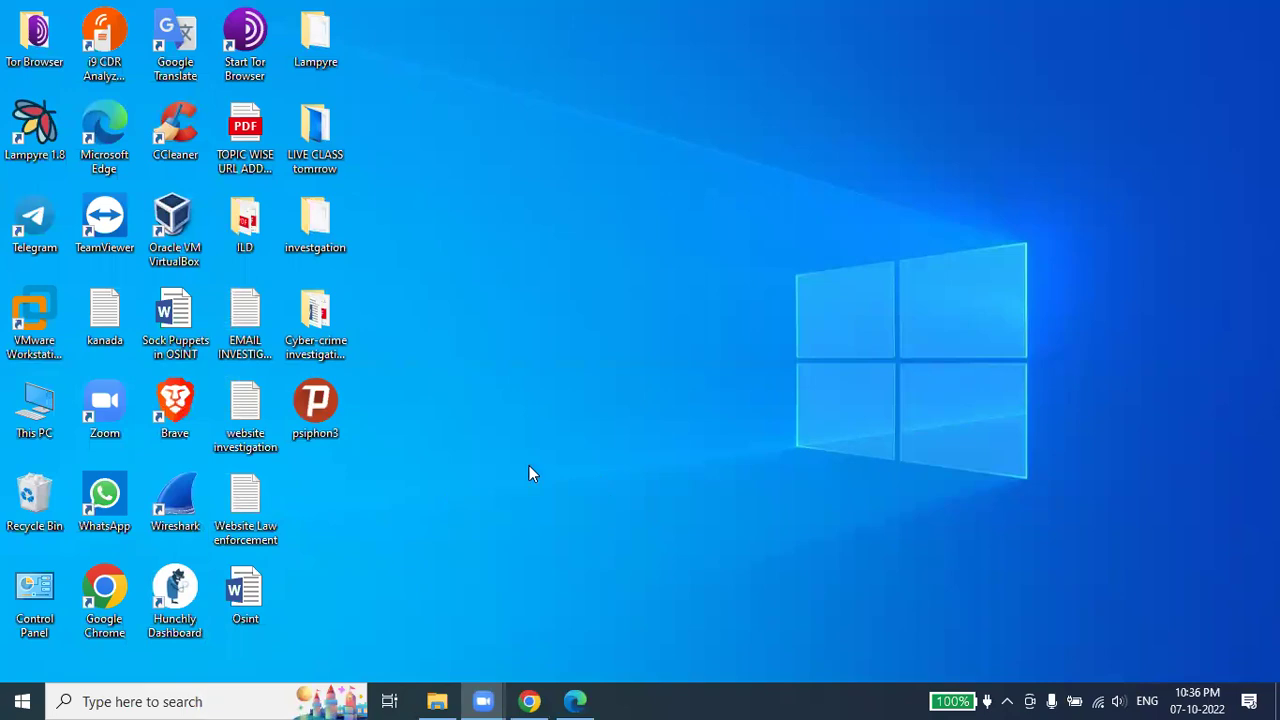
click(34, 318)
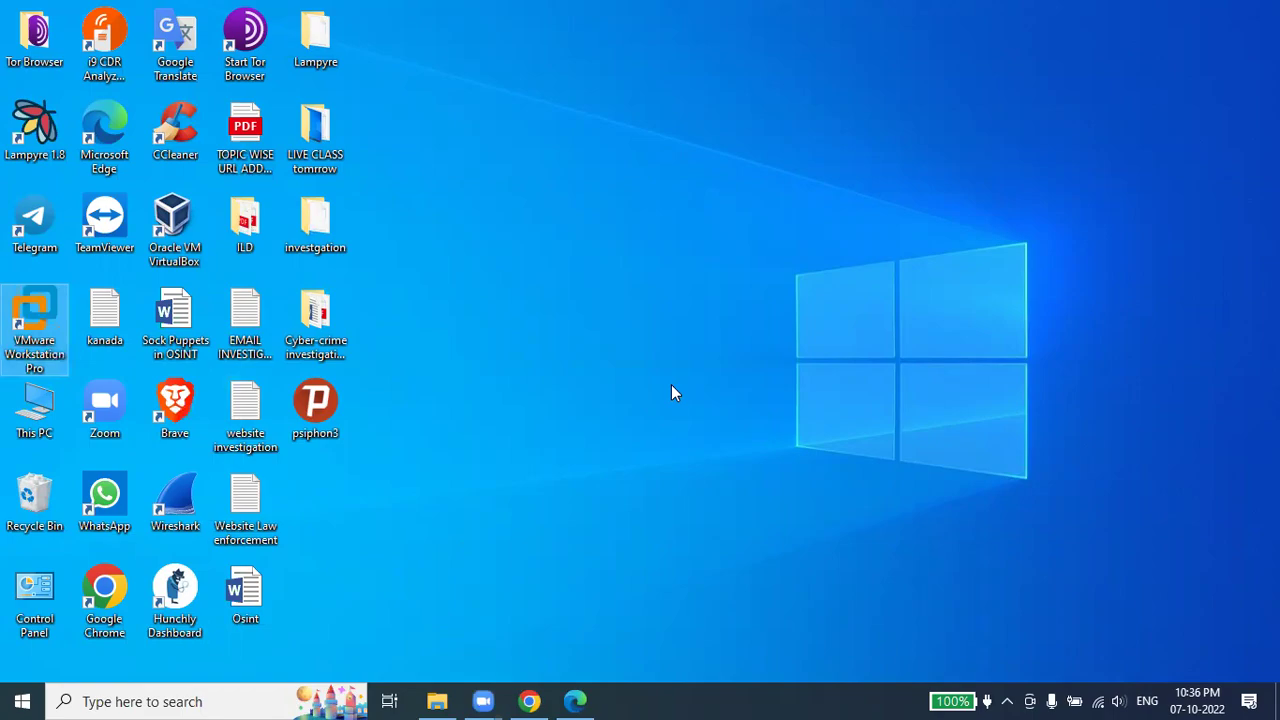
key(Return)
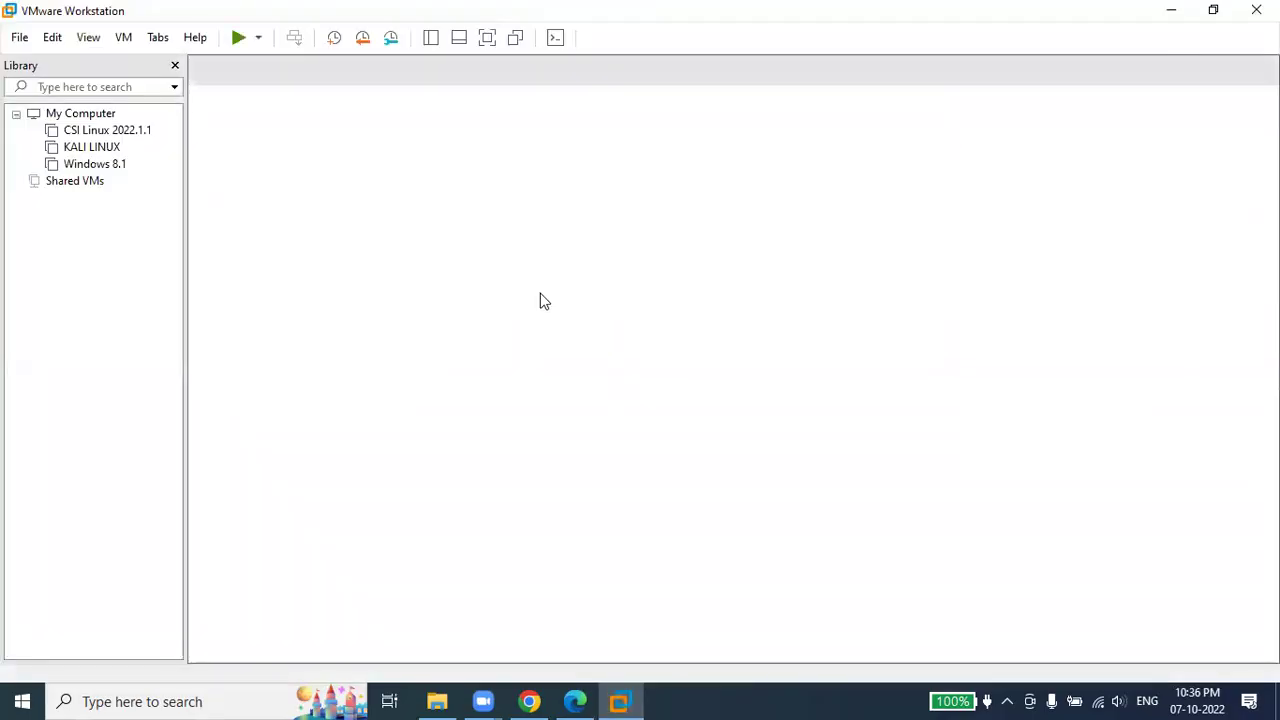
click(1256, 10)
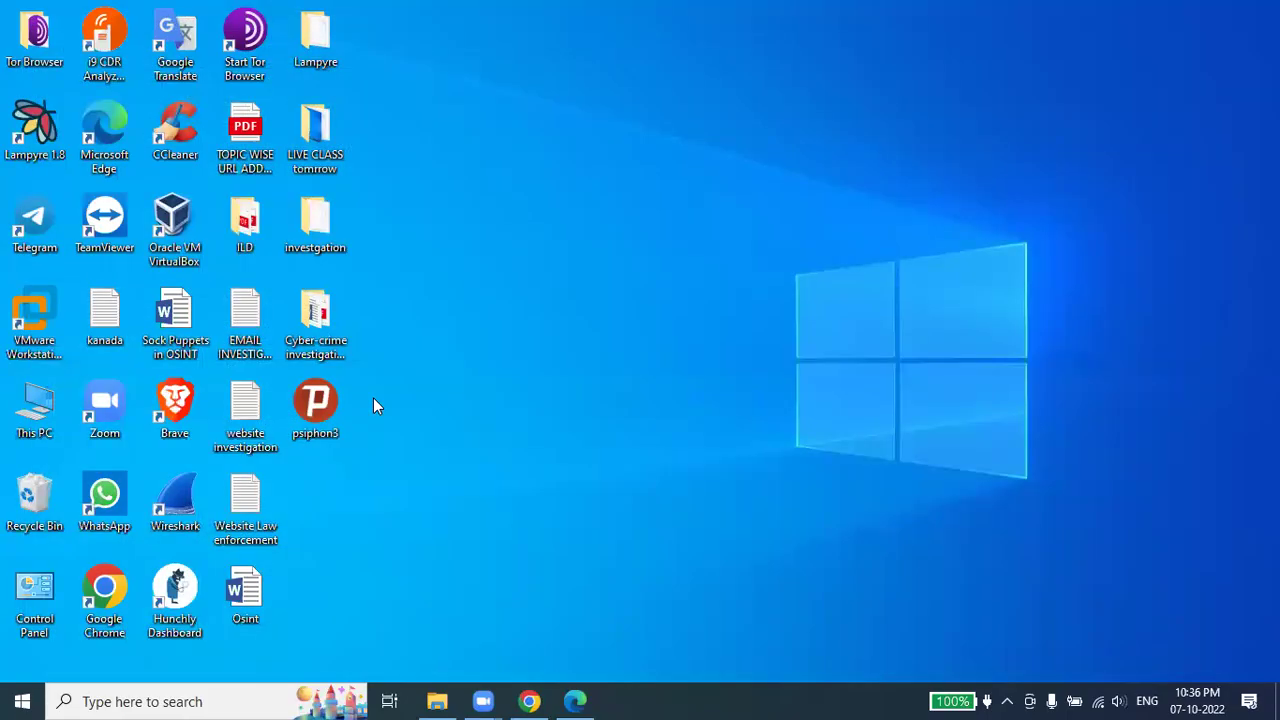
- Open Oracle VM VirtualBox, start the Whonix-Gateway-XFCE virtual machine and dismiss its keyboard capture notice
double_click(30, 403)
click(172, 220)
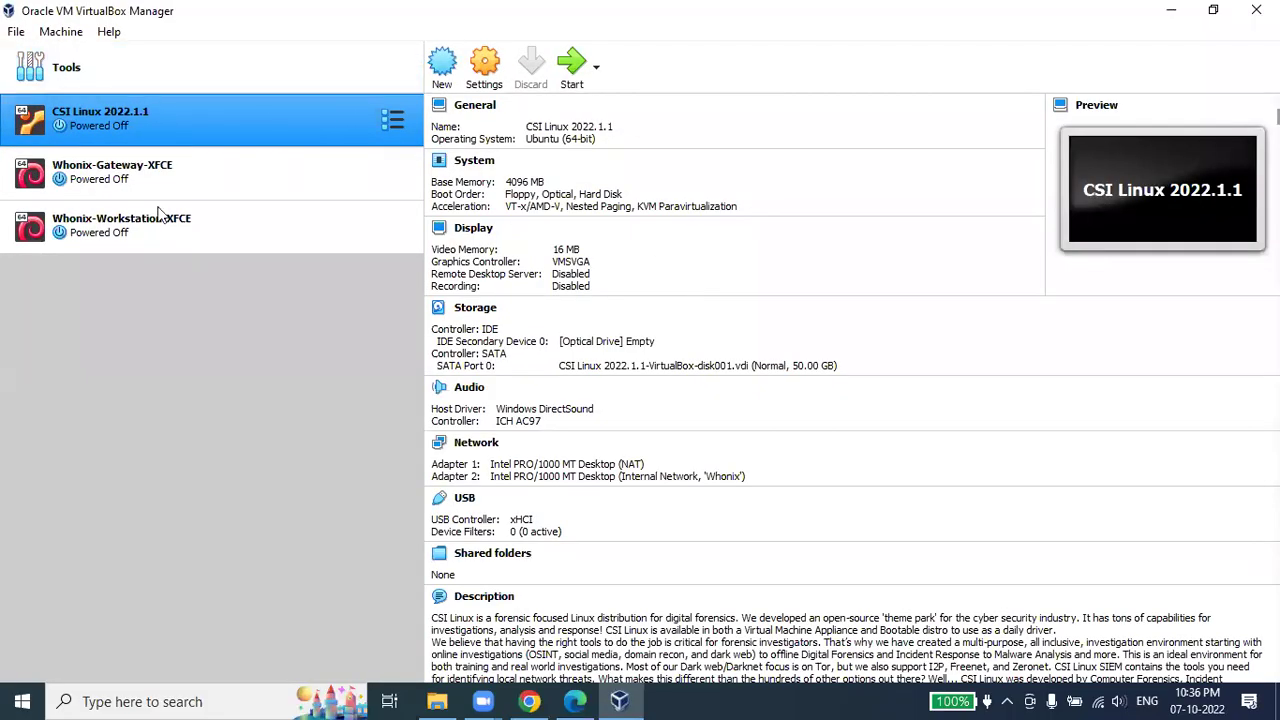
click(228, 193)
click(571, 65)
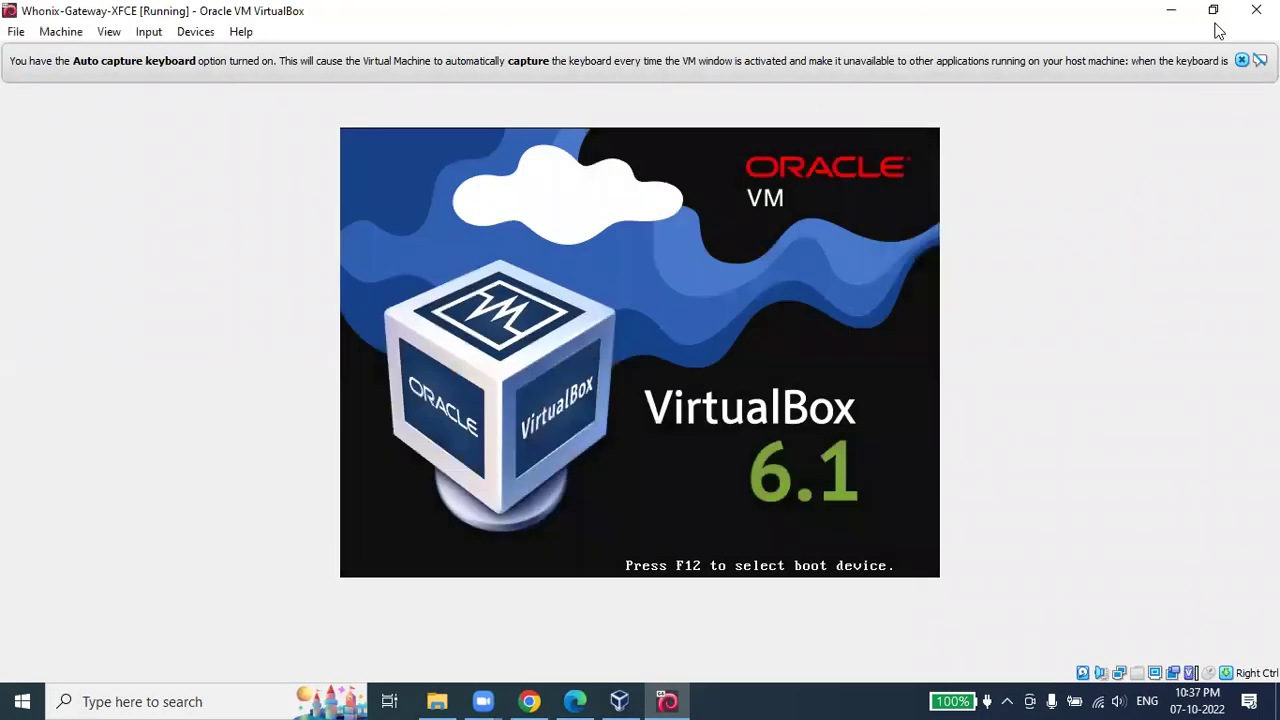
click(1241, 60)
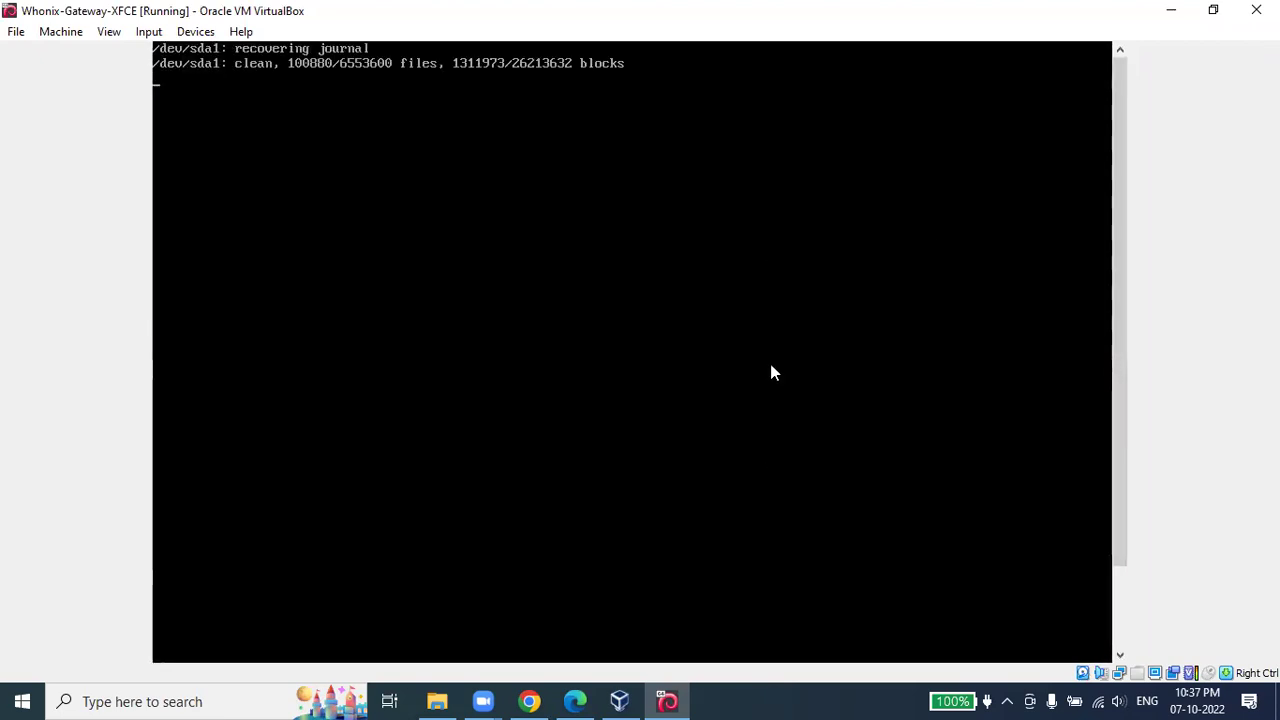
- Start the Whonix-Workstation-XFCE virtual machine alongside the running gateway, and return to the VirtualBox Manager
key(alt+Tab)
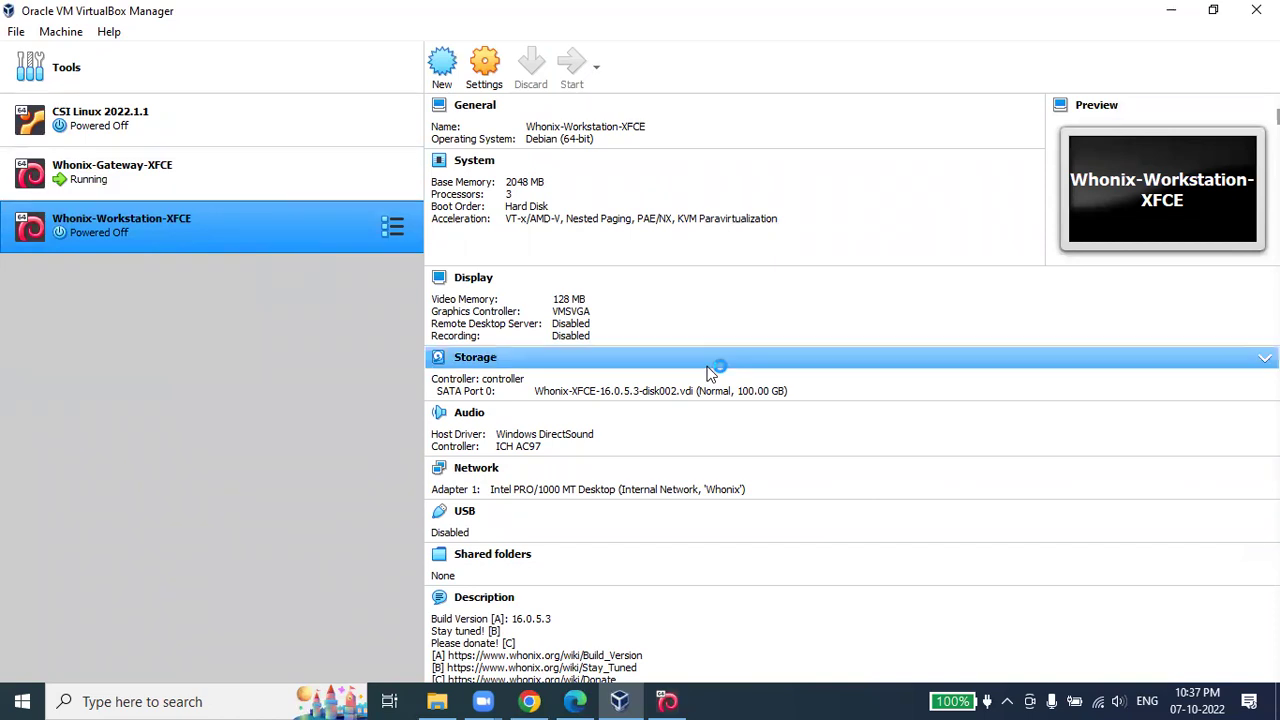
click(285, 172)
click(668, 700)
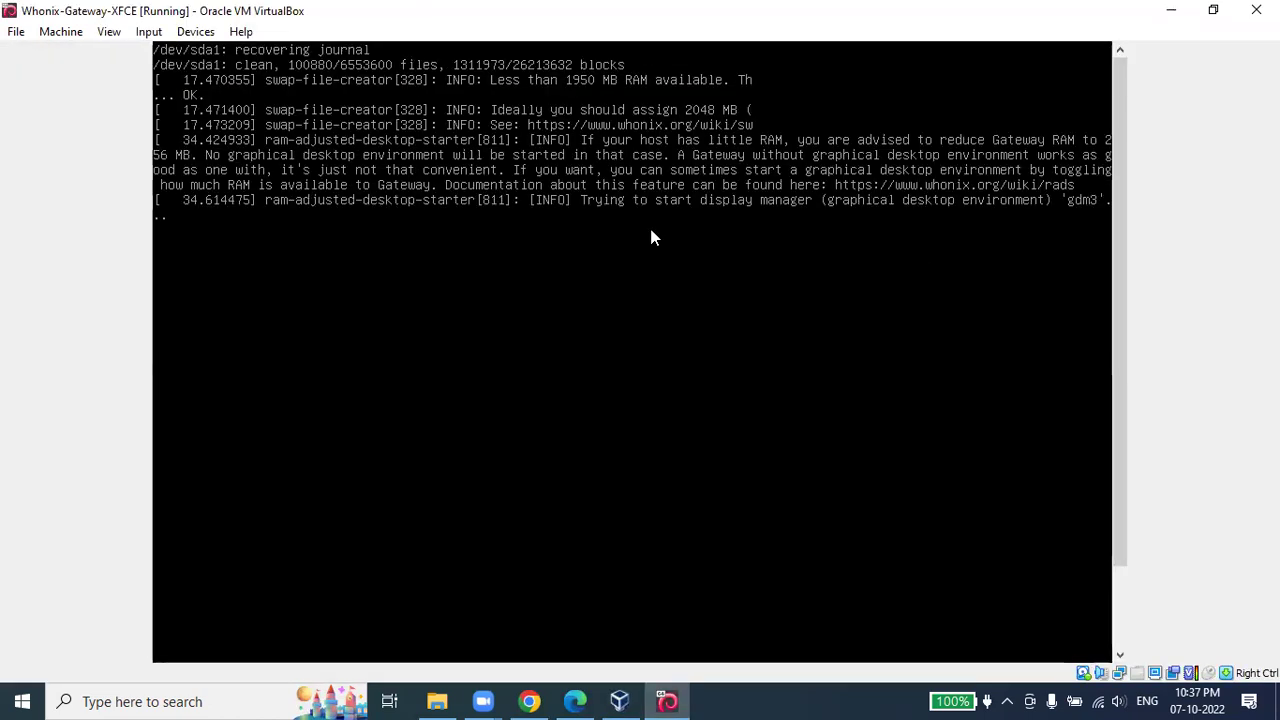
click(1171, 10)
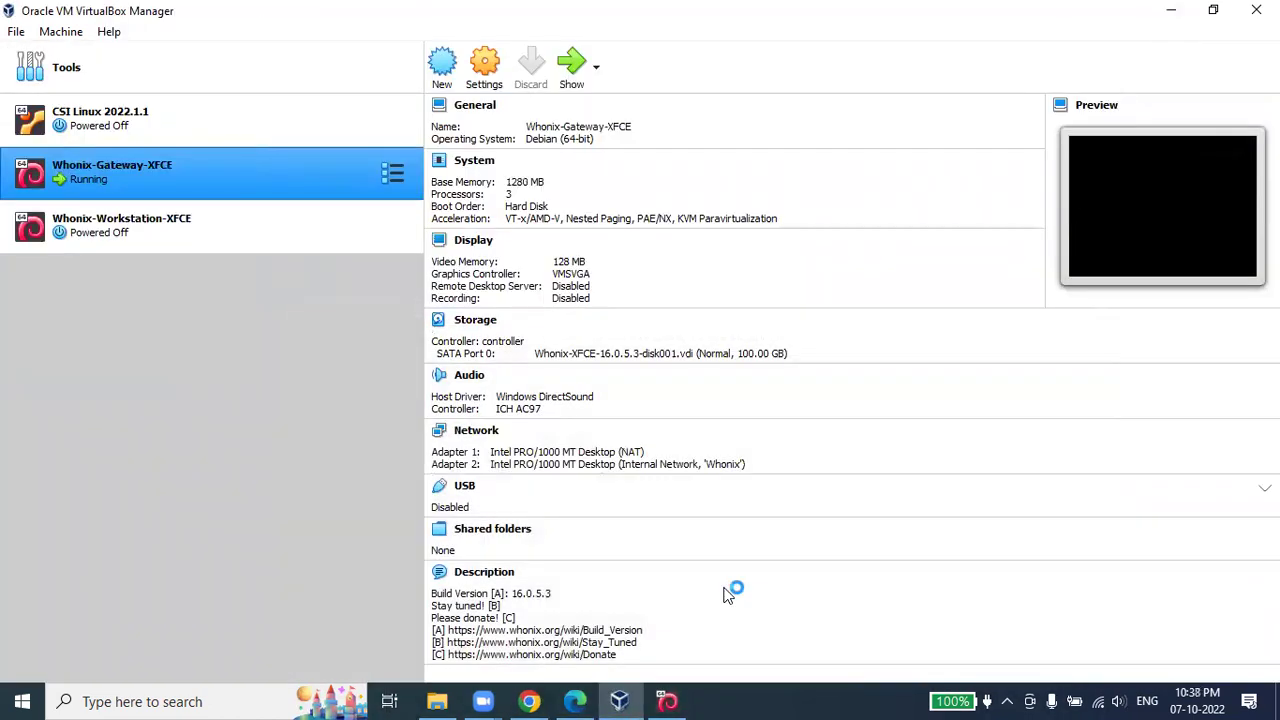
click(668, 700)
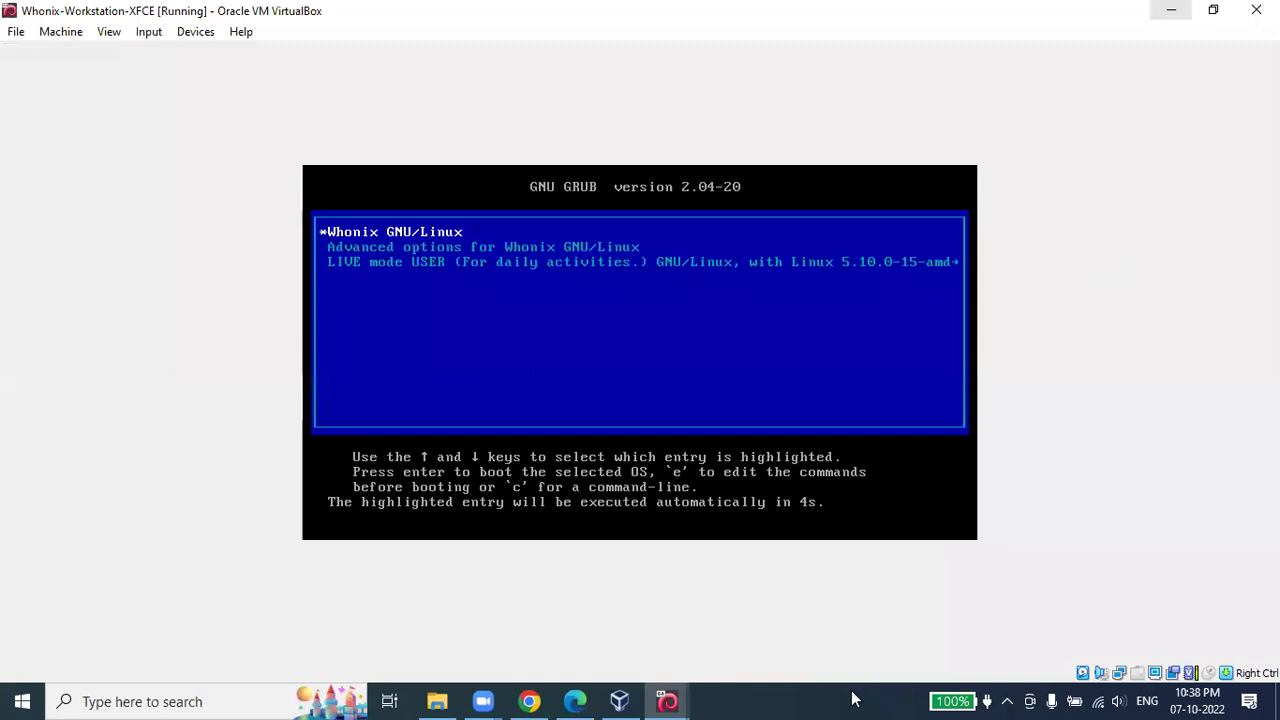
key(alt+Tab)
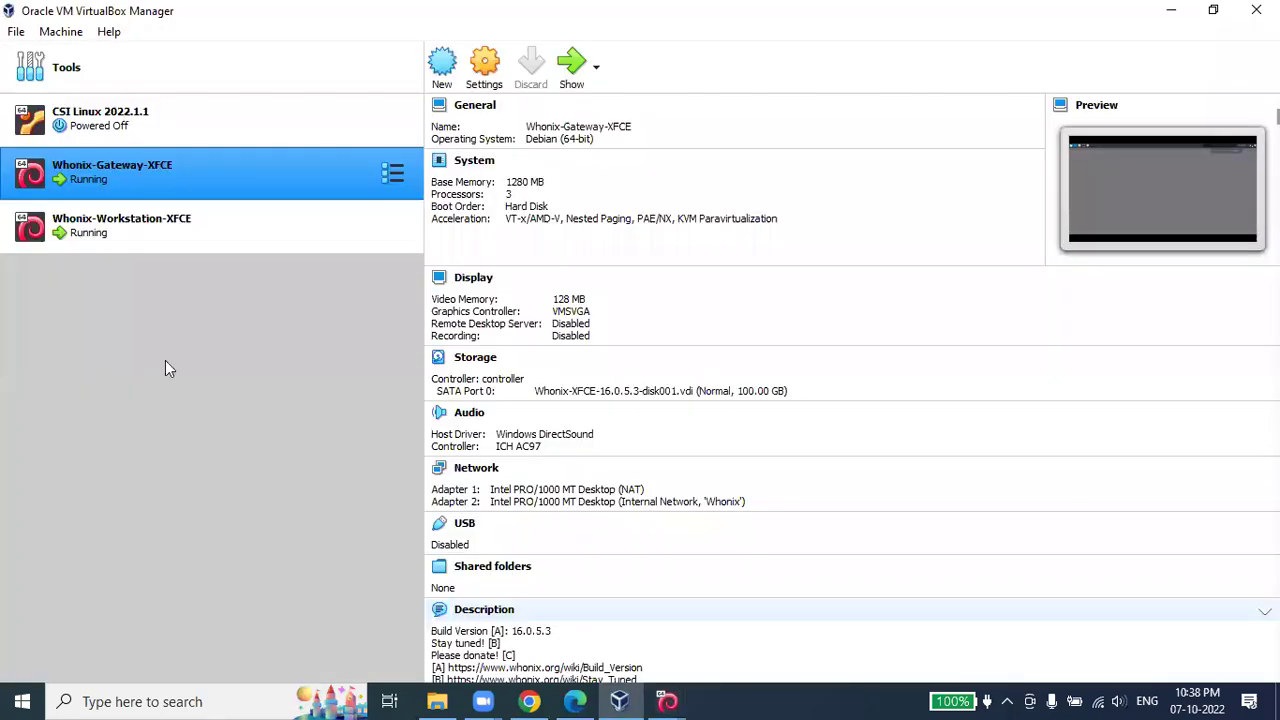
- Dismiss the Link Confirm Open error in Whonix-Gateway, and bring up Whonix-Workstation, closing its mouse pointer integration notice
click(668, 701)
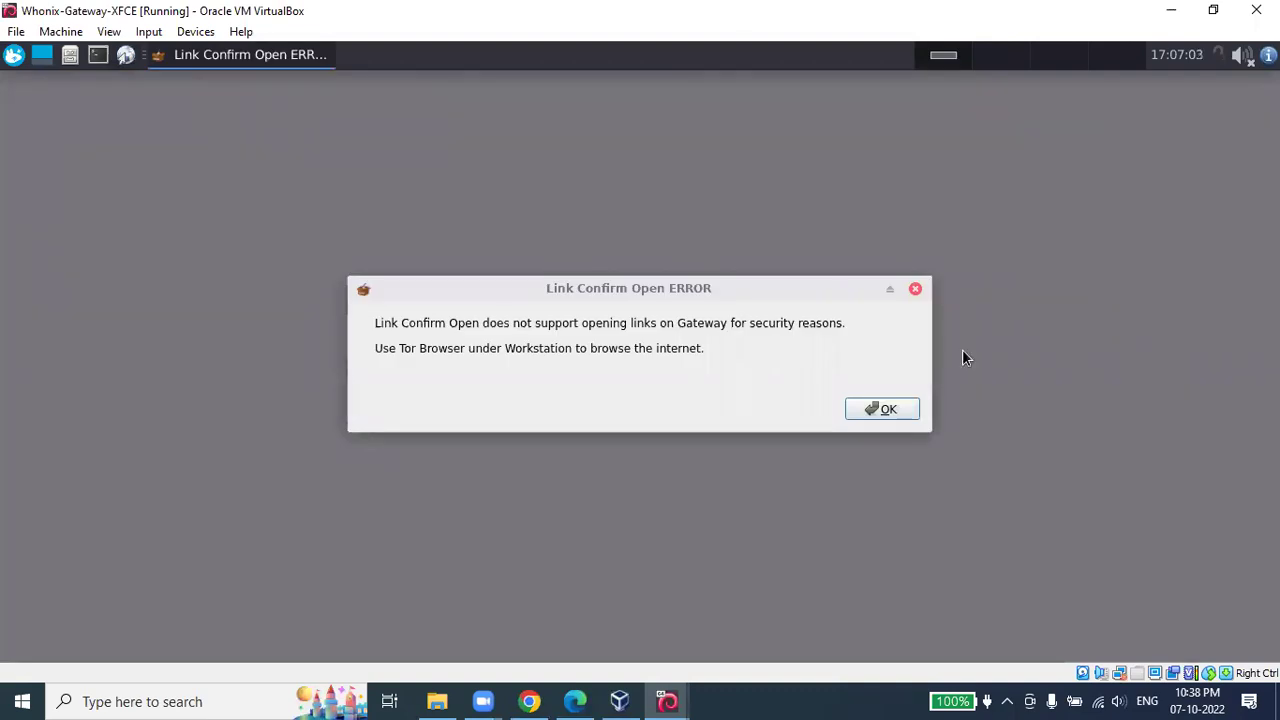
click(901, 409)
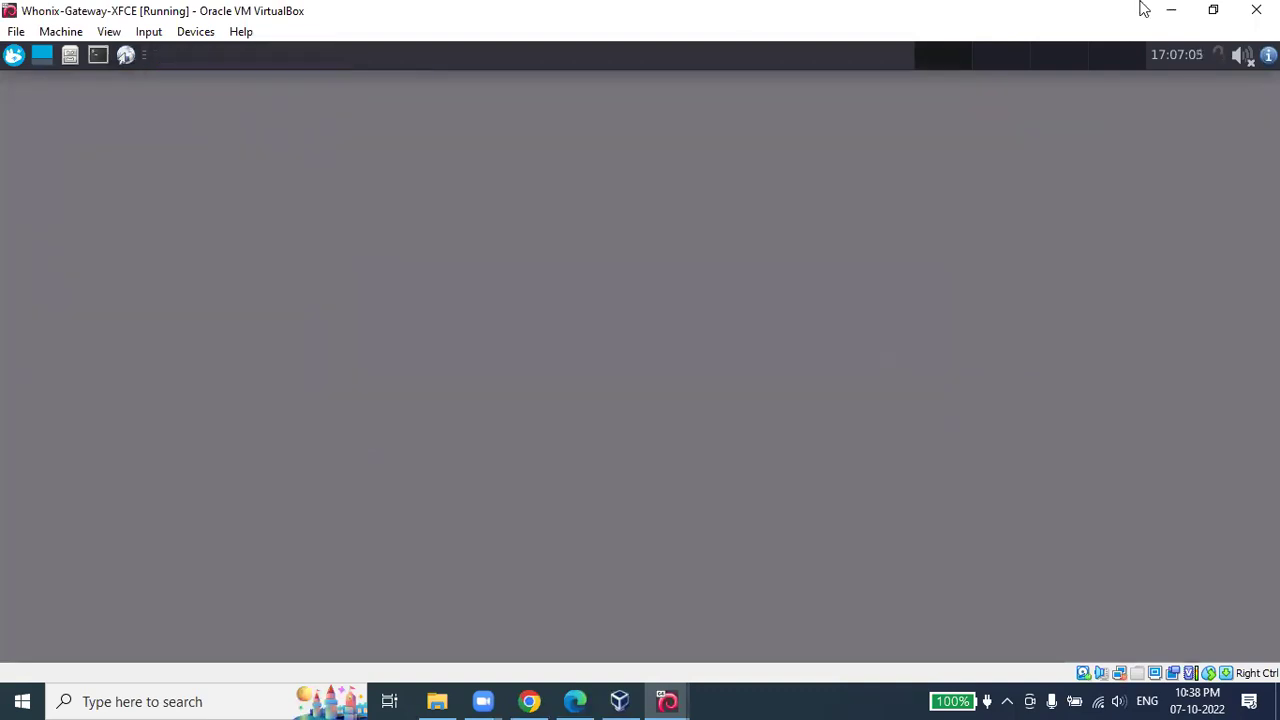
click(667, 701)
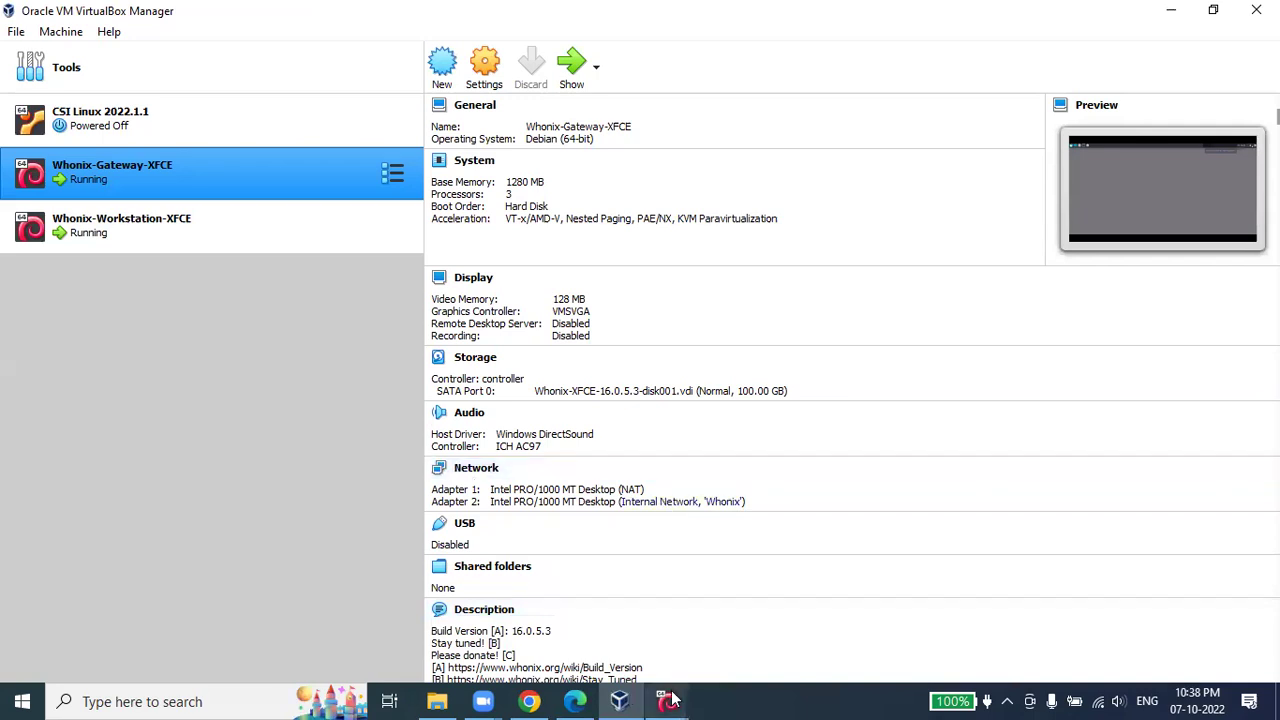
click(838, 608)
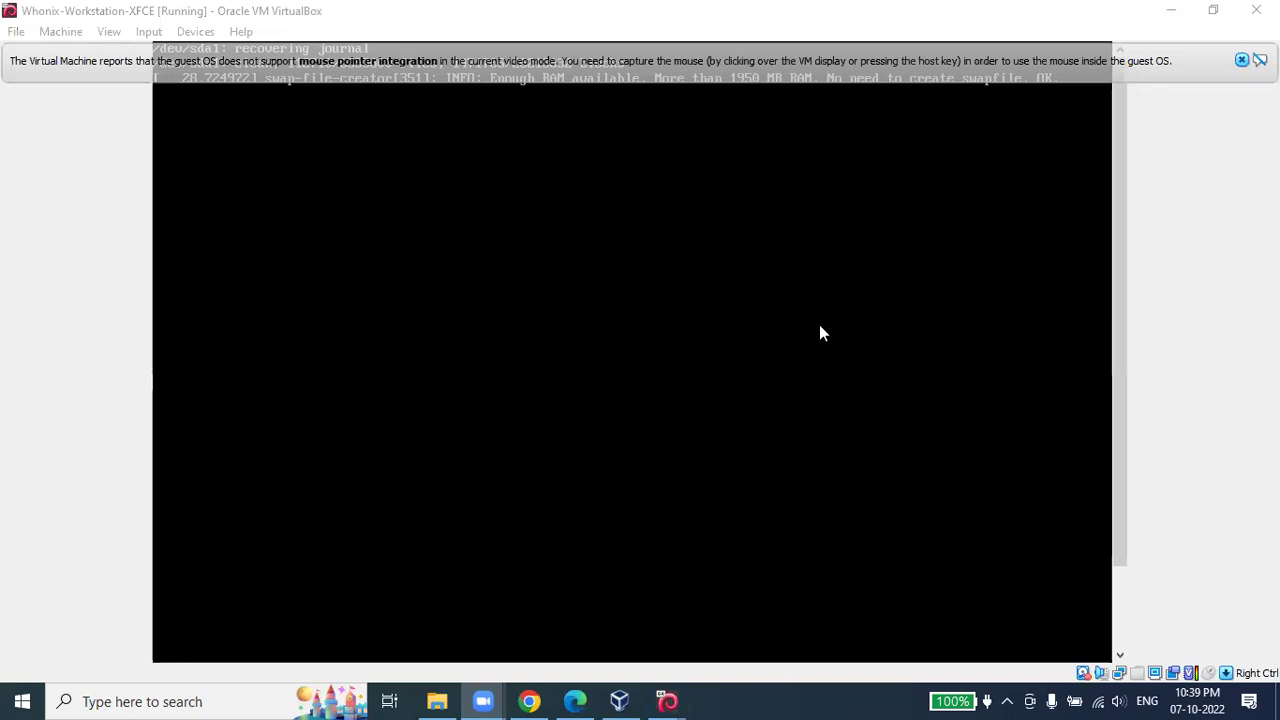
click(1242, 62)
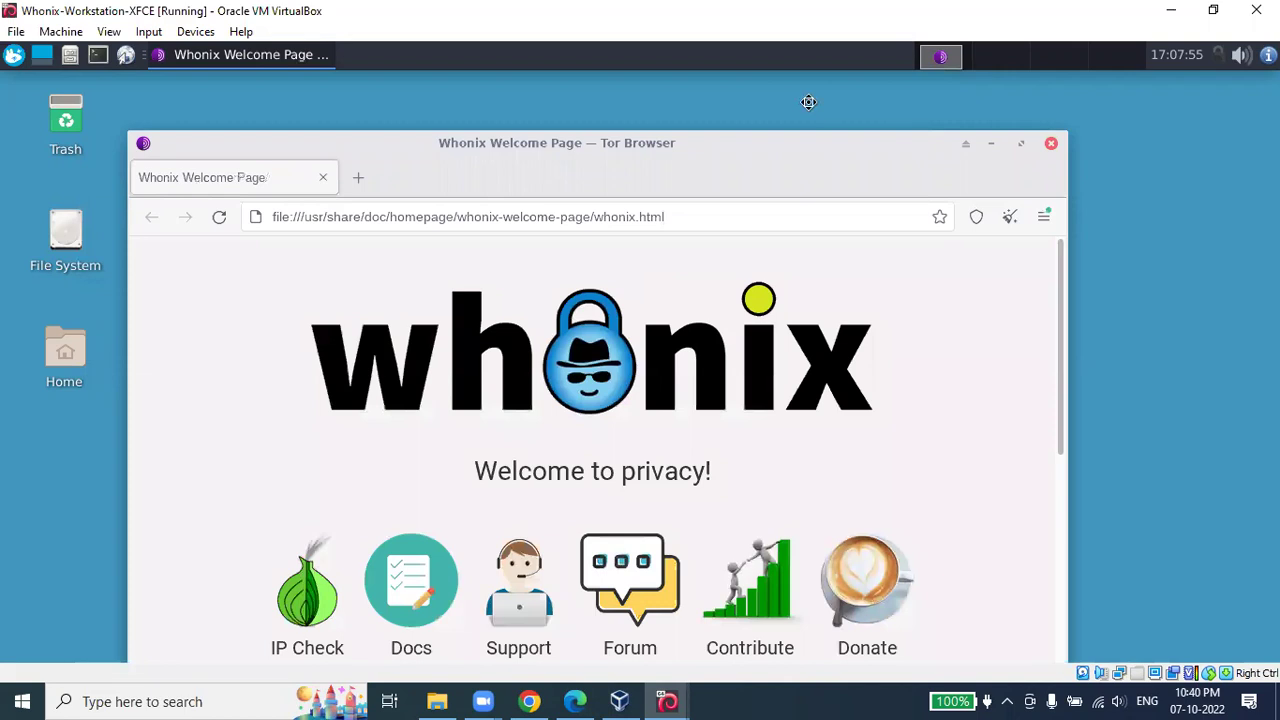
- Run the IP Check from the Whonix Welcome Page and review the Tor connection check page
scroll(610, 447, down, 5)
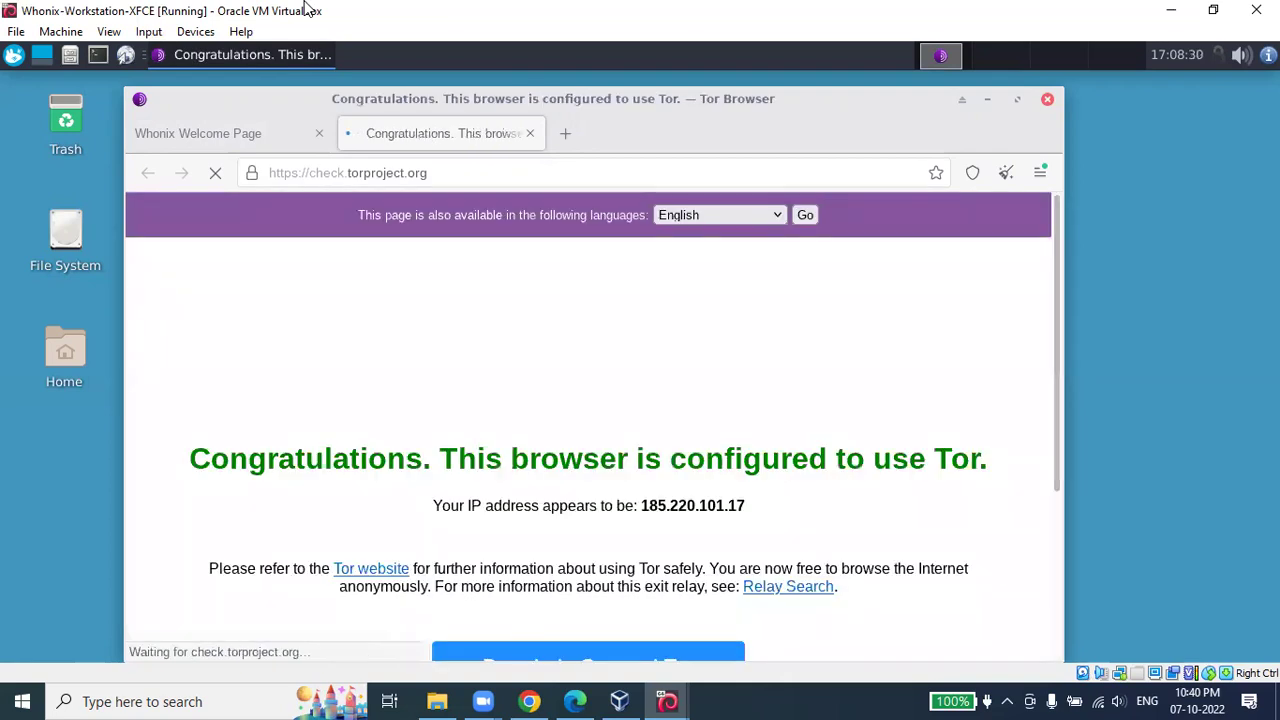
scroll(690, 445, down, 3)
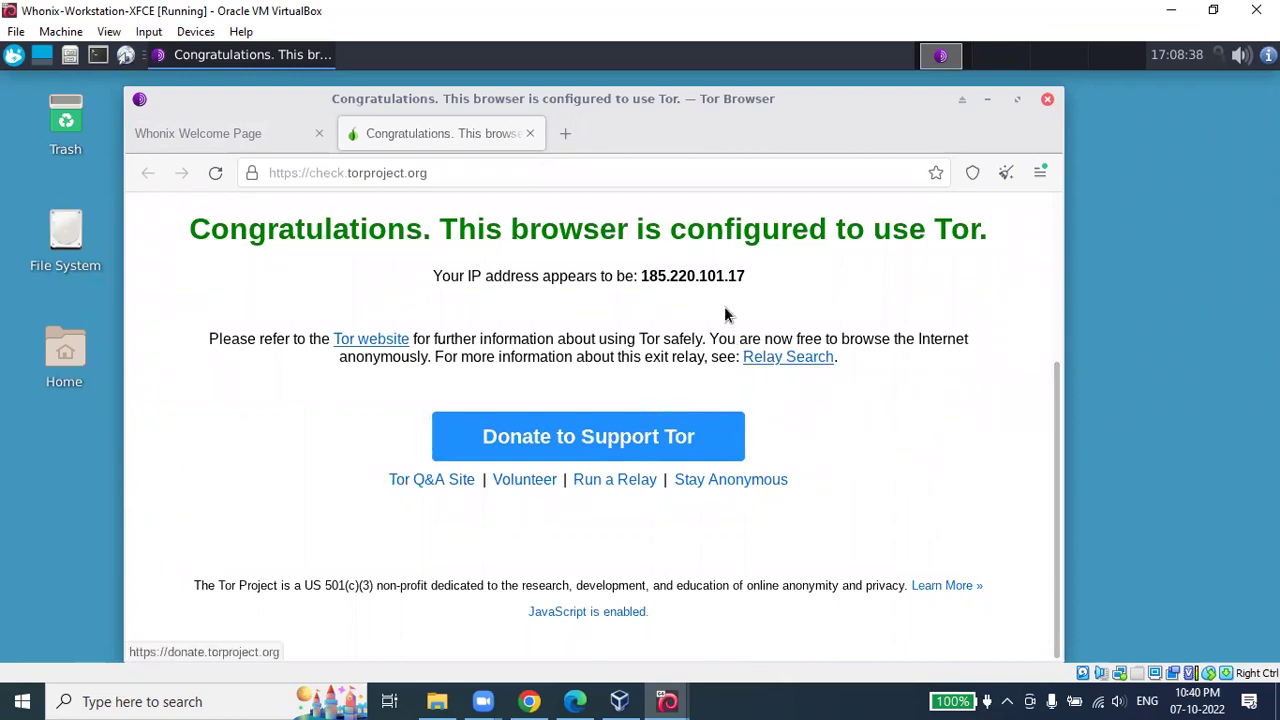
scroll(600, 225, up, 3)
- Look over the links and search engines on the Whonix Welcome Page, and open a new tab in Tor Browser
click(227, 140)
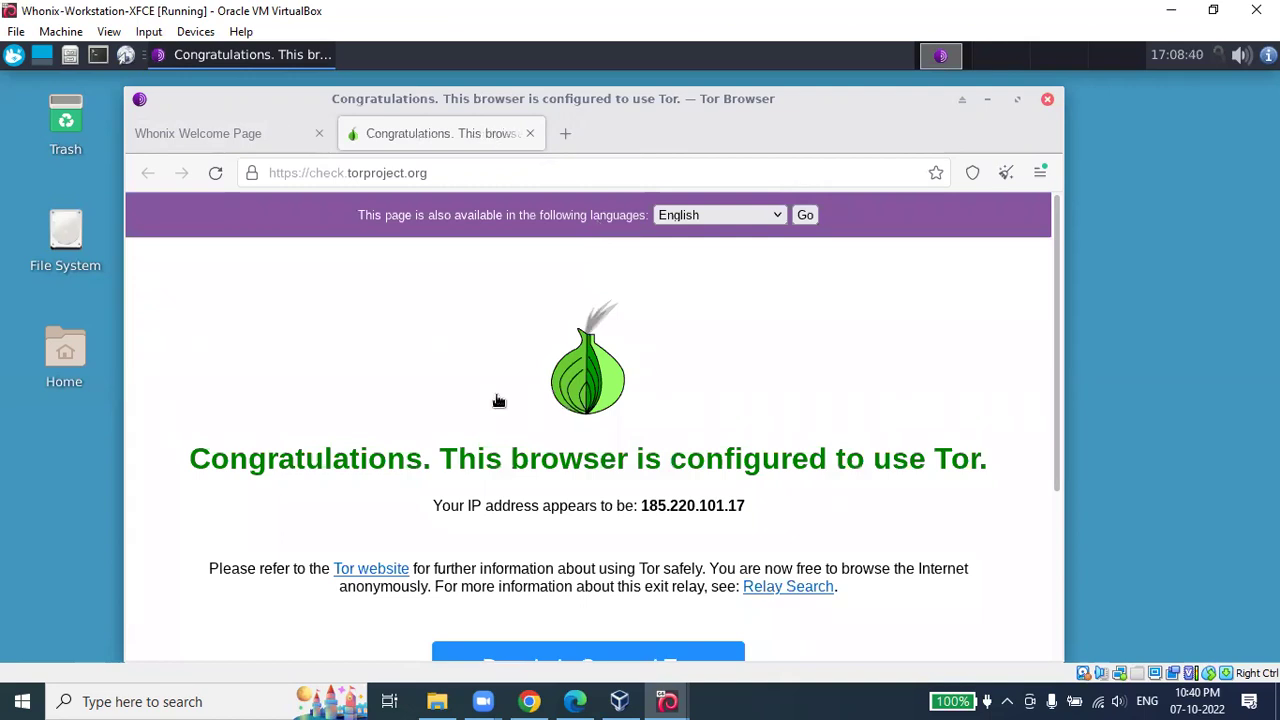
scroll(868, 443, down, 3)
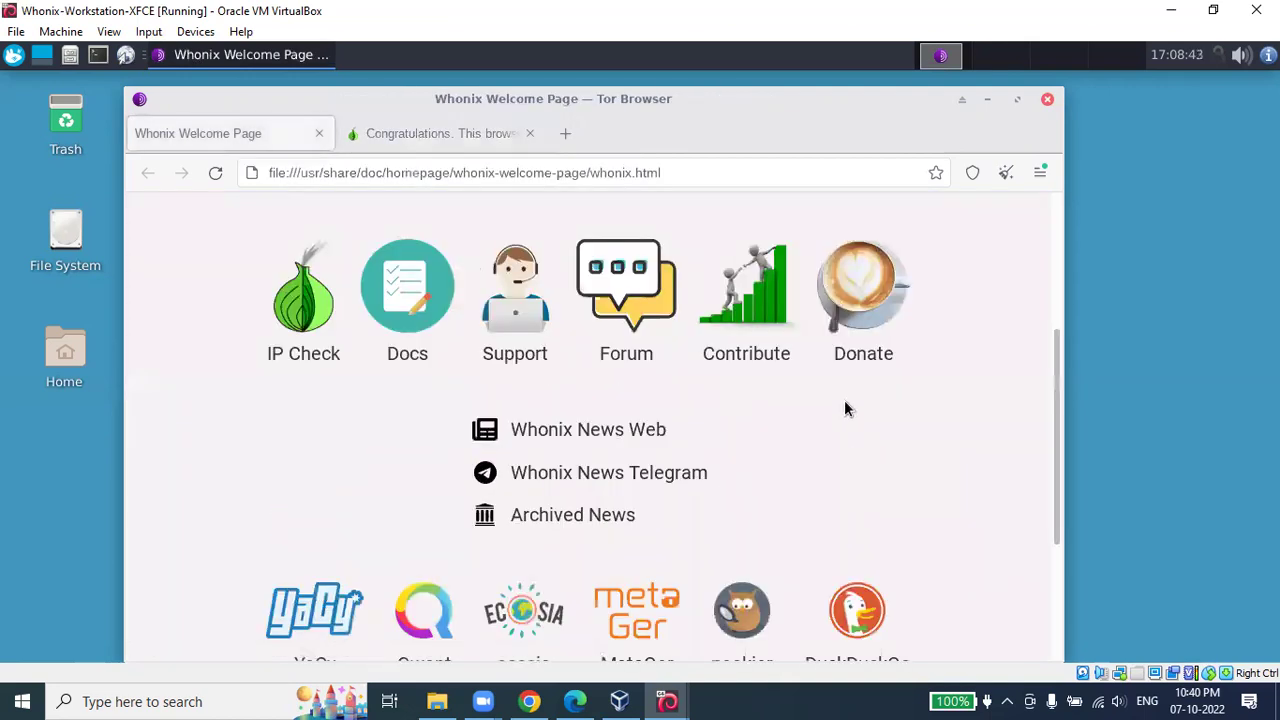
scroll(559, 478, down, 3)
scroll(559, 487, up, 6)
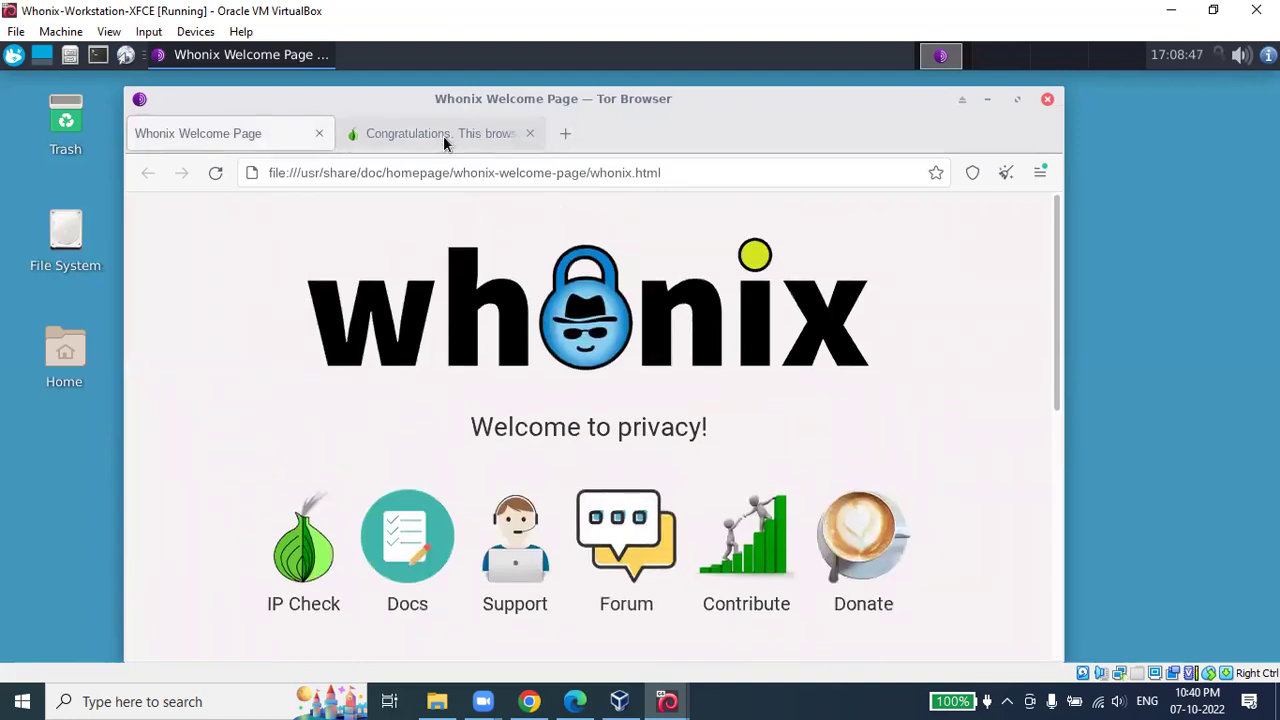
click(443, 135)
click(565, 134)
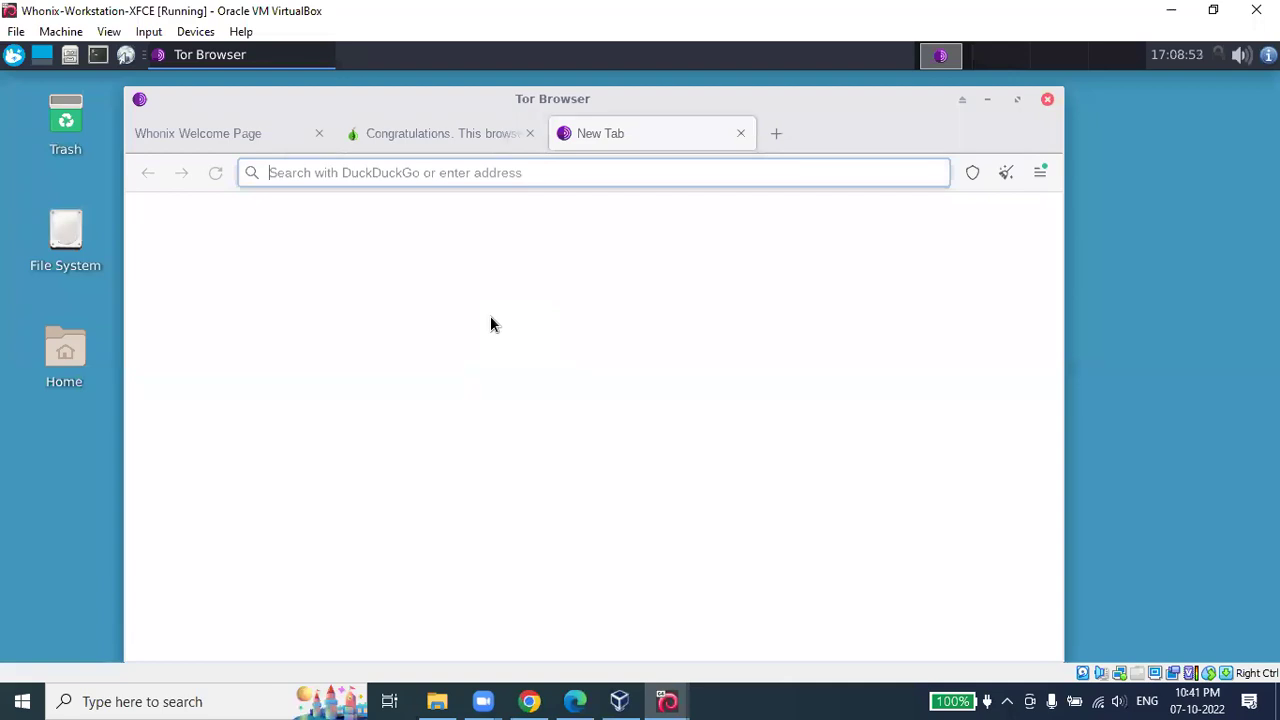
text(te)
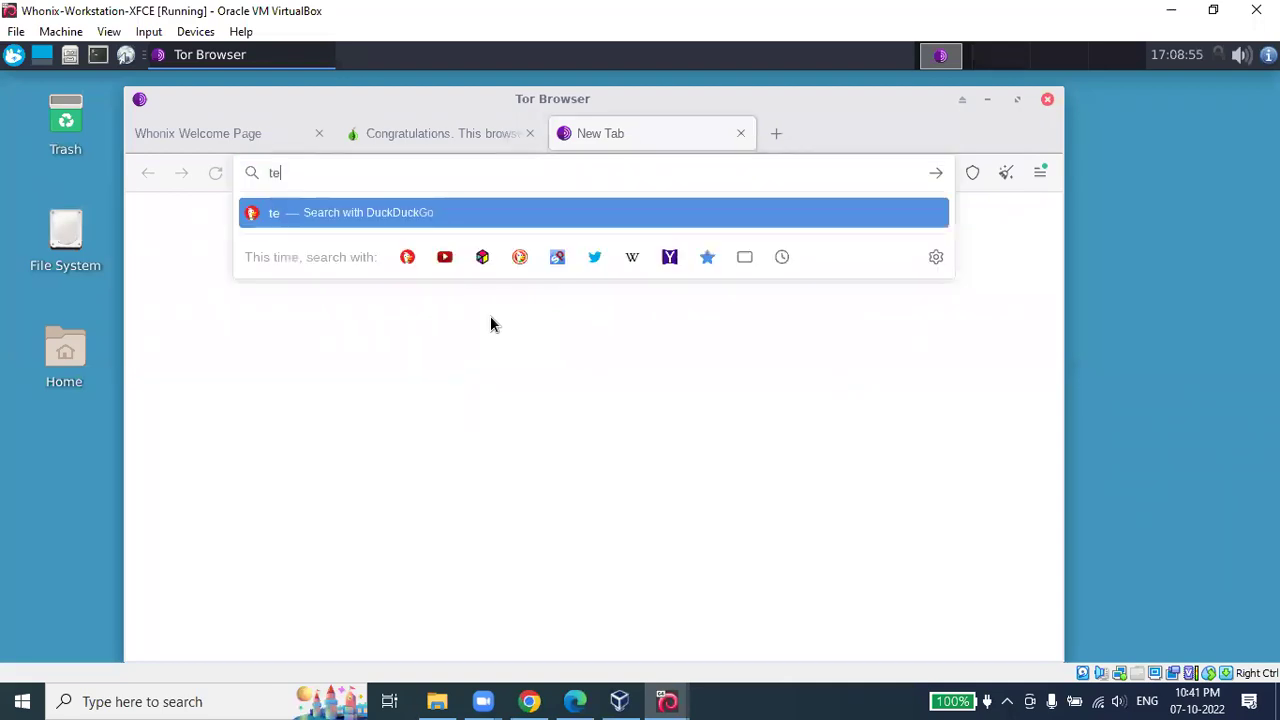
text(lugu)
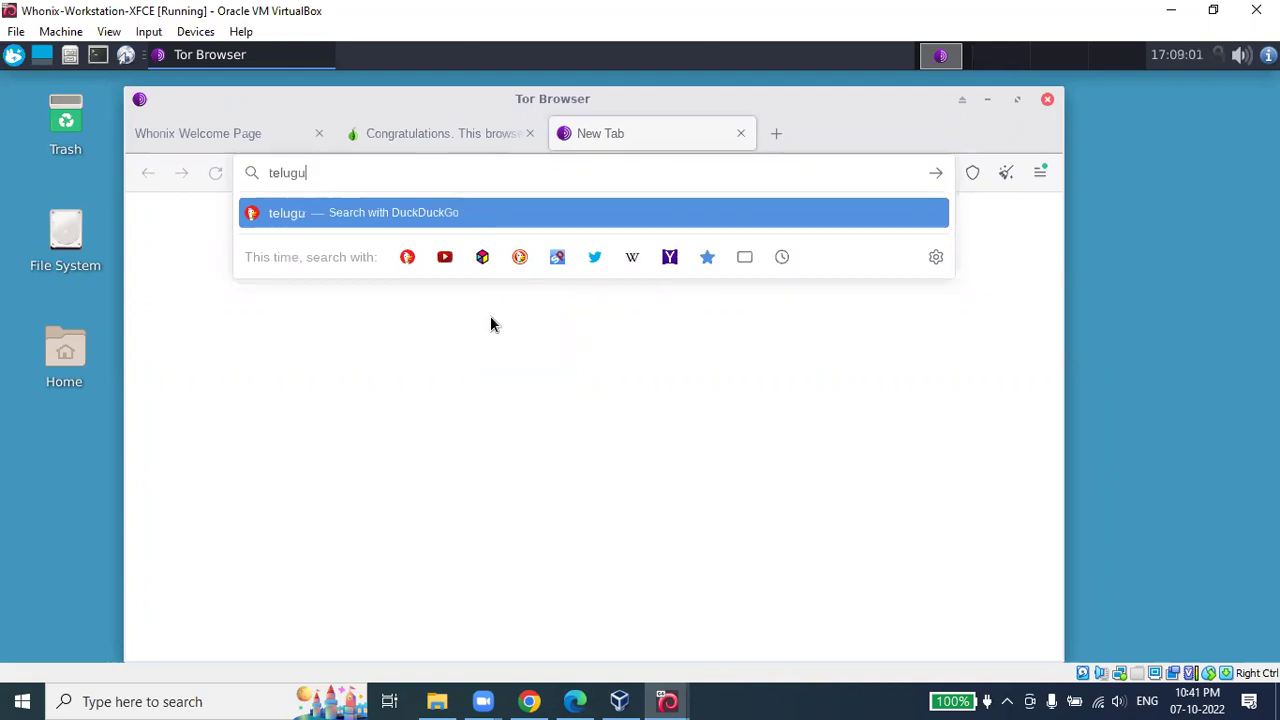
key(Escape)
key(Escape)
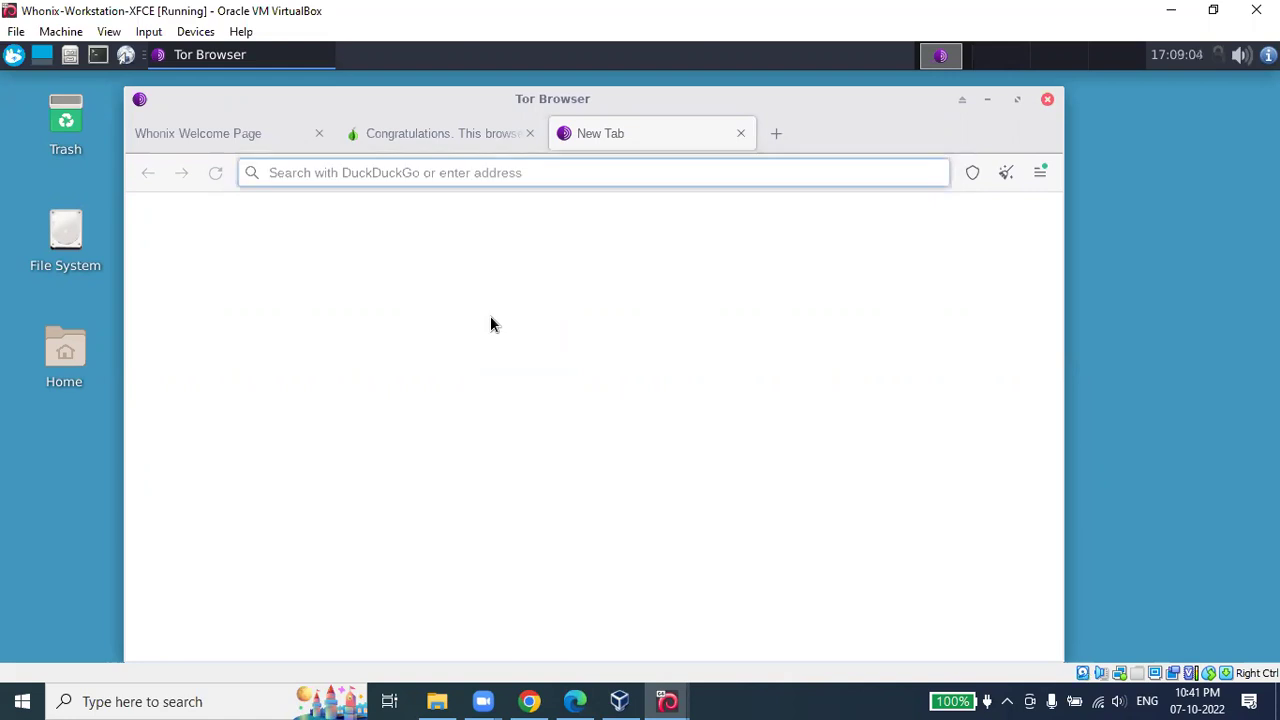
- Search DuckDuckGo for "dark web sistes" in the new Tor Browser tab
text(d)
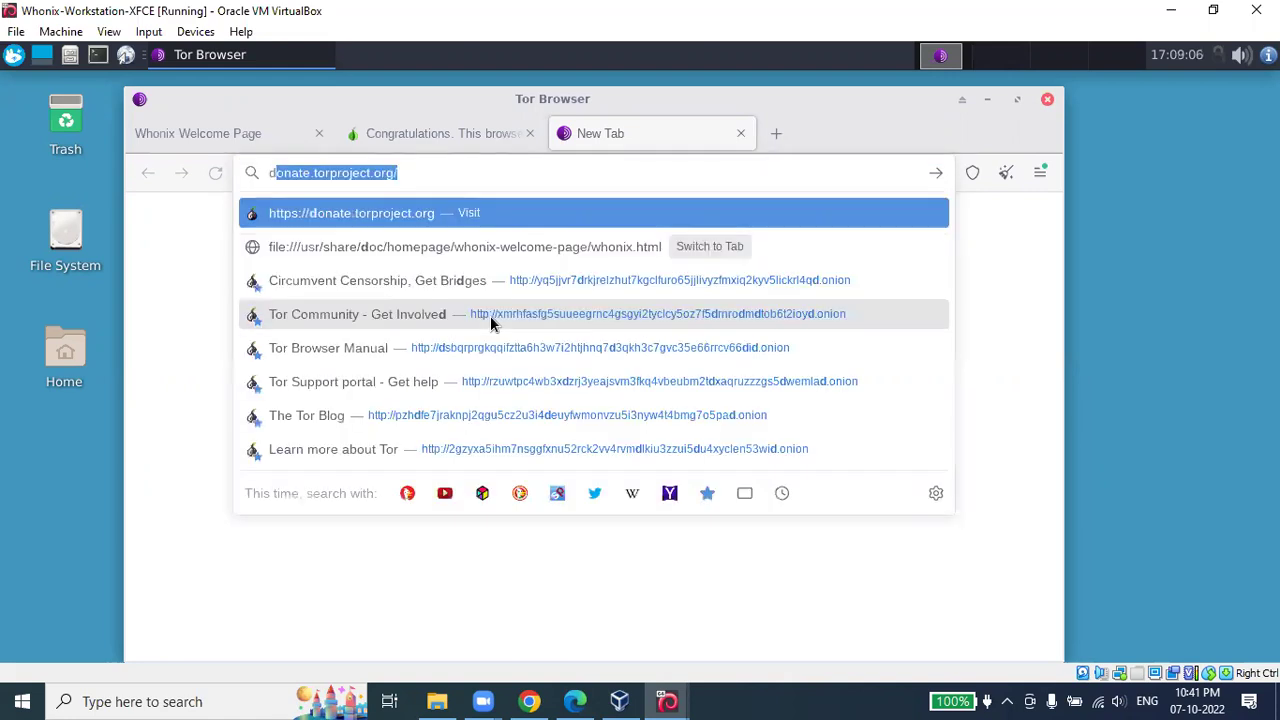
text(ark w)
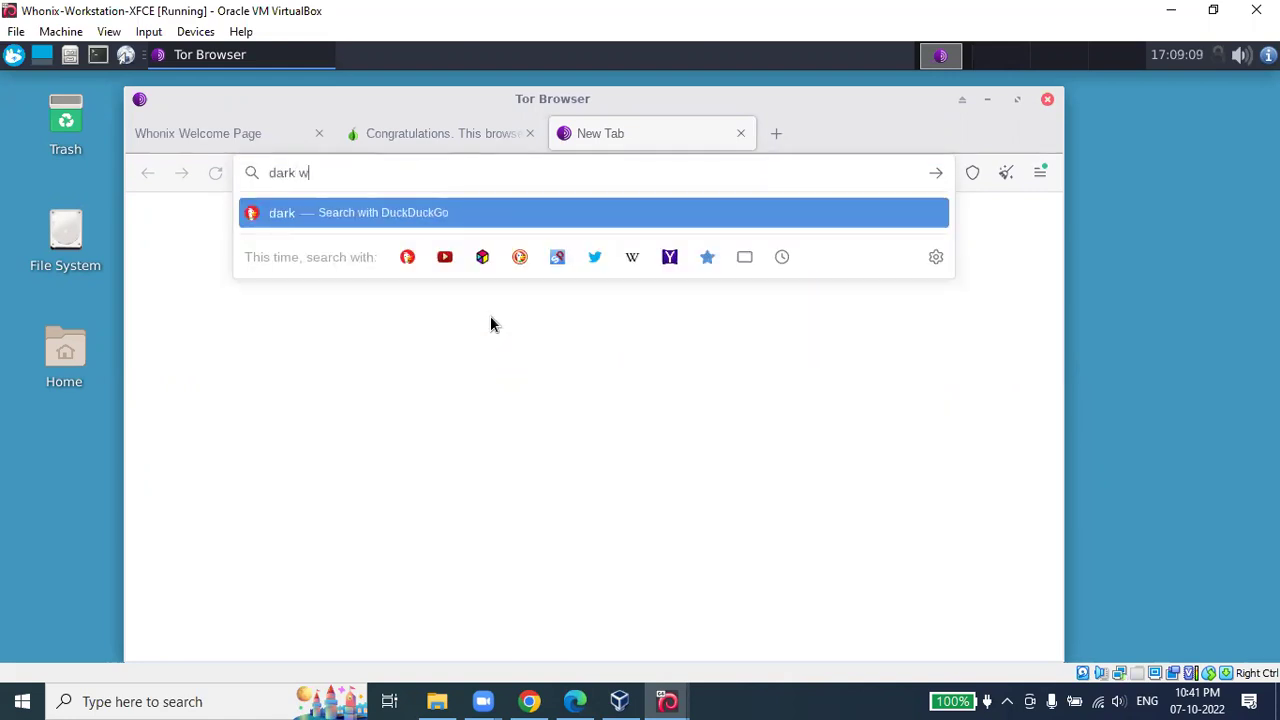
text(eb si)
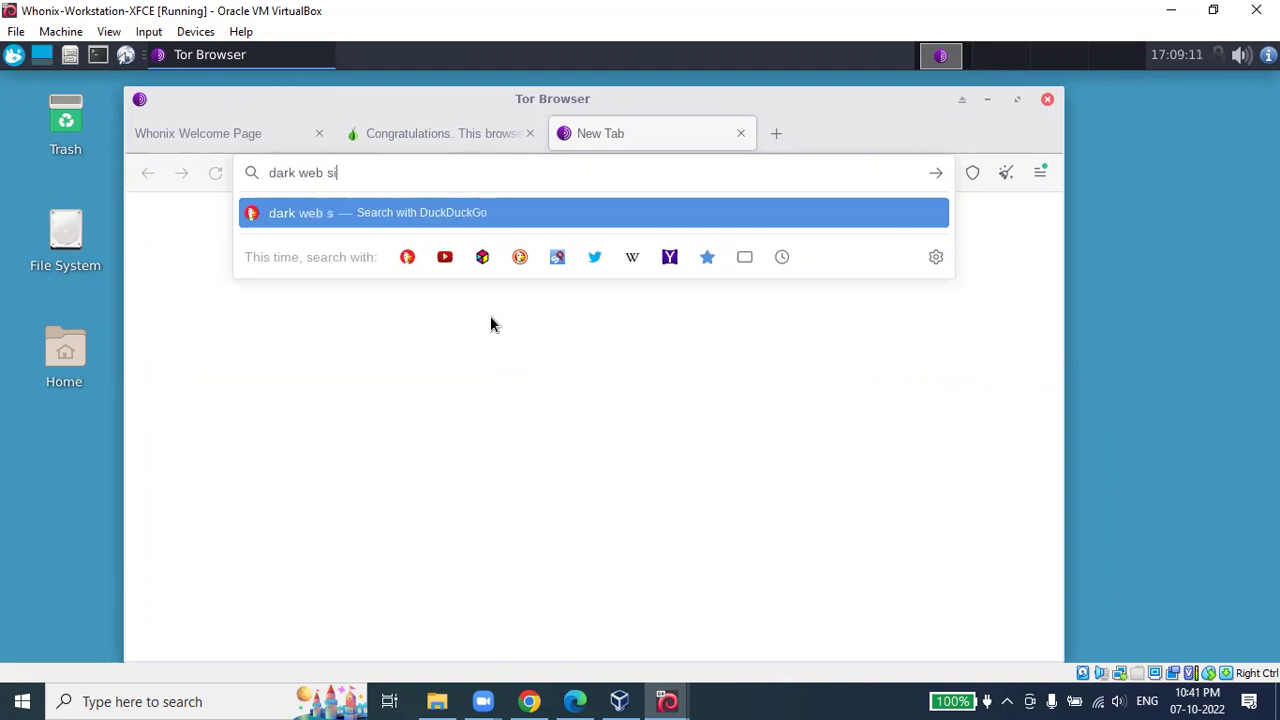
text(stes)
key(Return)
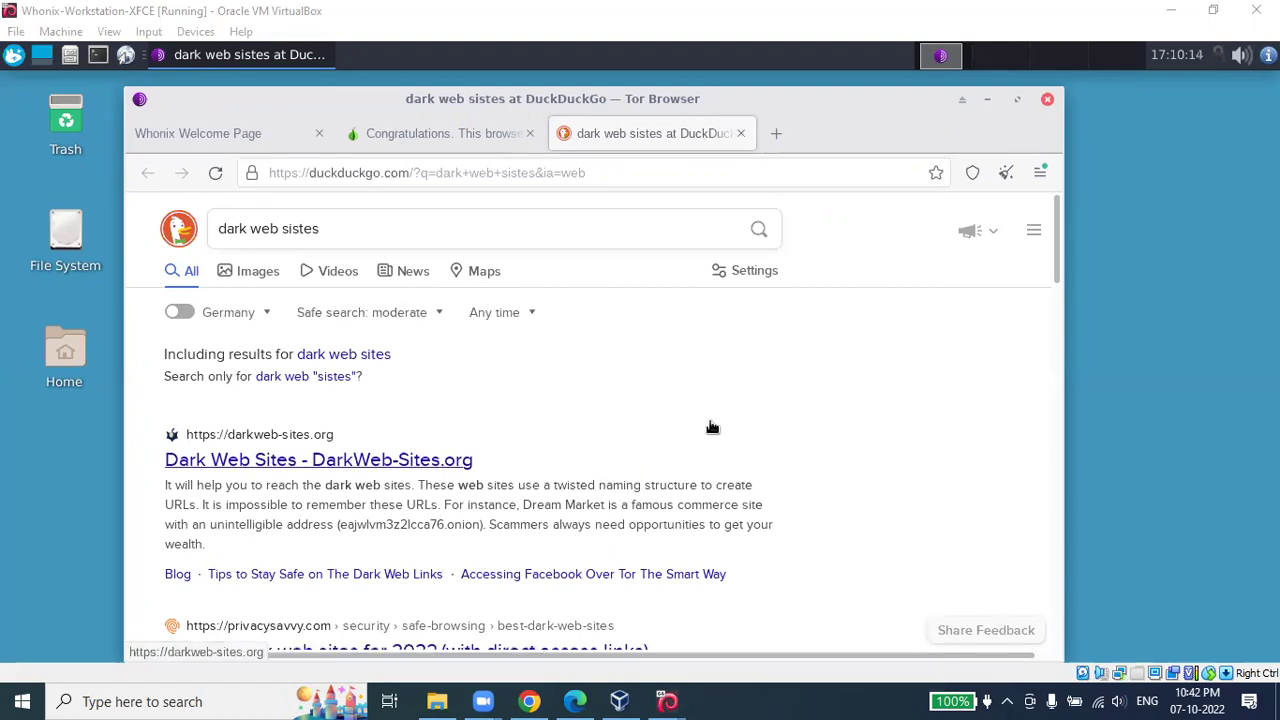
- Look over the DuckDuckGo results for dark web sites in Tor Browser
scroll(705, 440, down, 3)
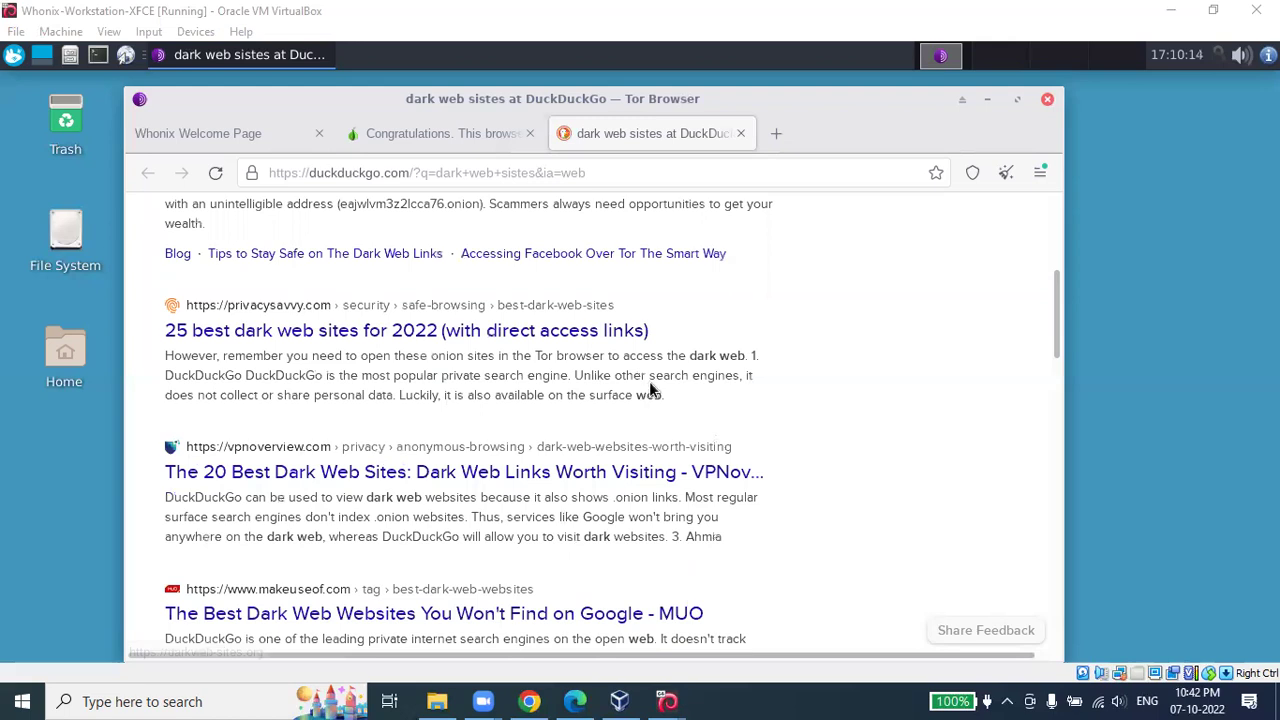
scroll(649, 388, up, 3)
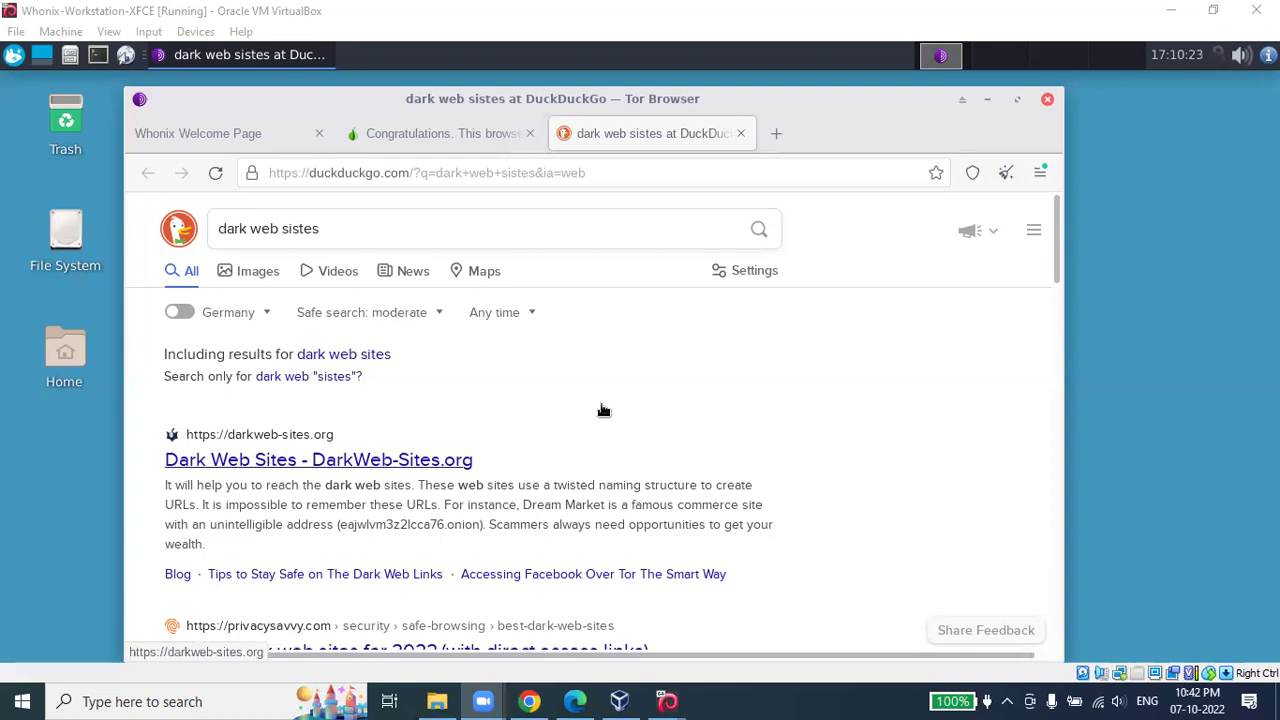
scroll(291, 291, down, 3)
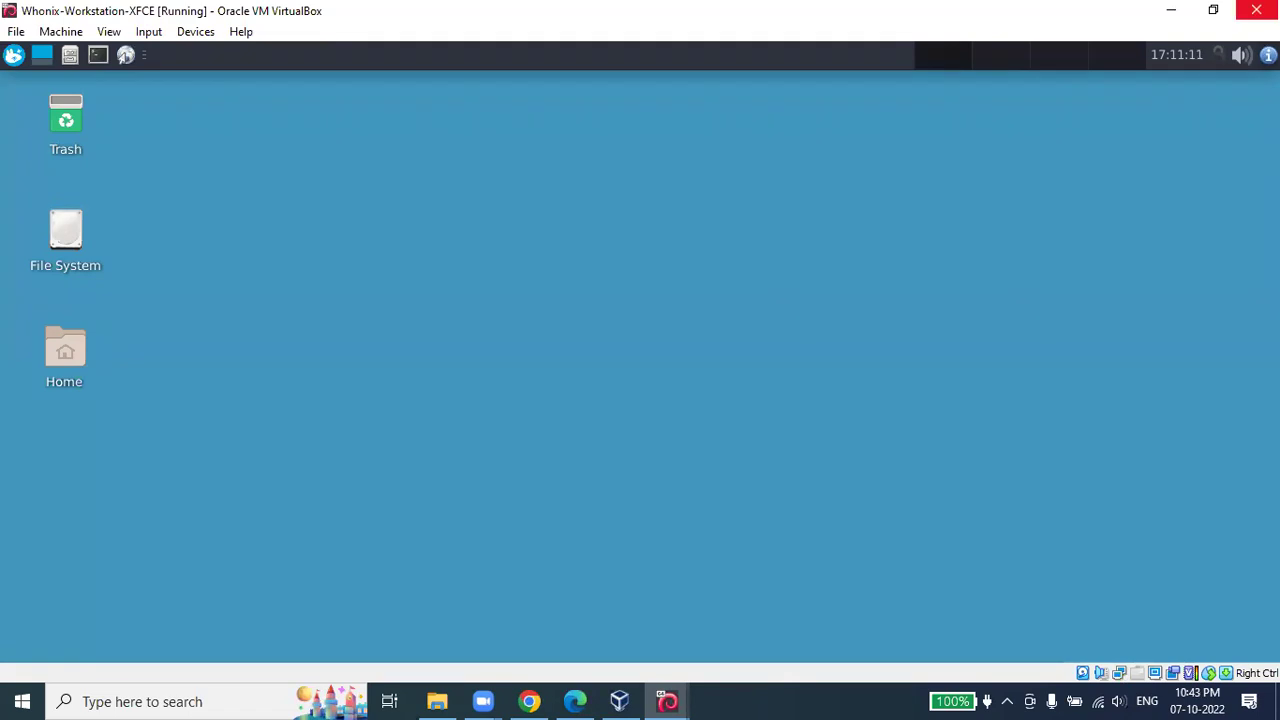
- Close the Whonix-Workstation virtual machine and power off Whonix-Gateway
click(1256, 9)
click(580, 401)
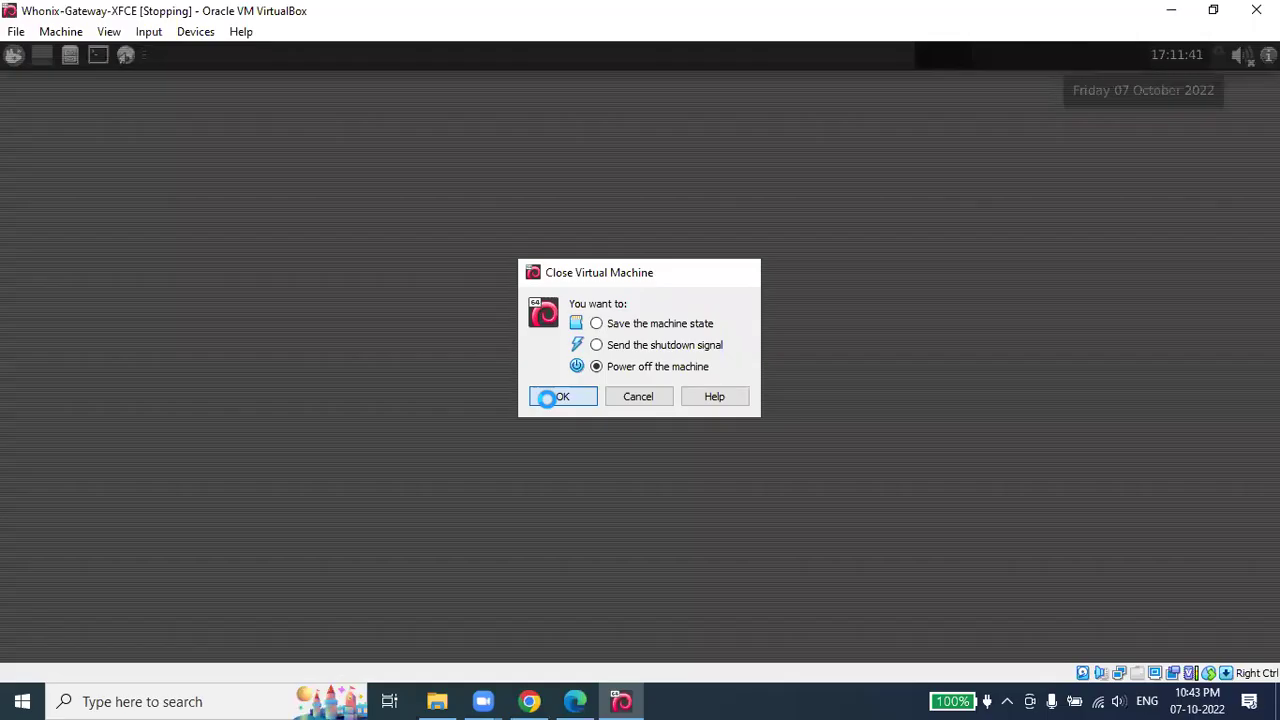
click(548, 398)
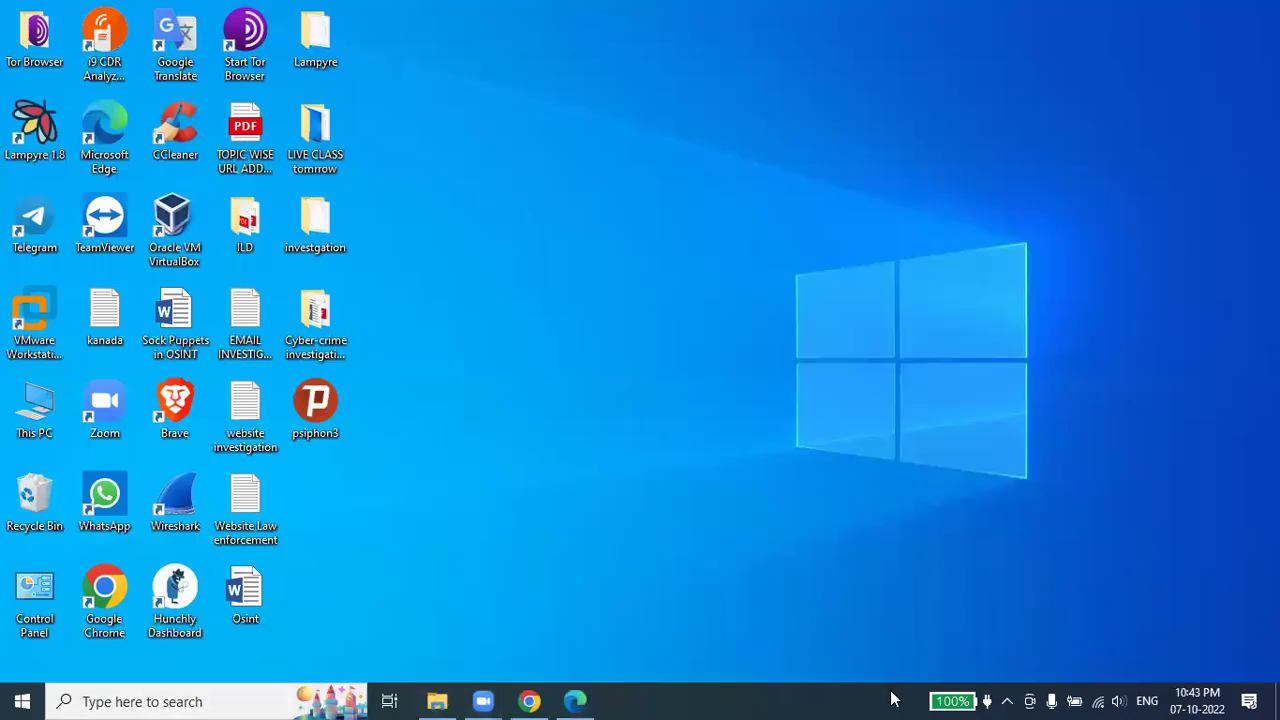
- Switch to Chrome and open the Course page of the Telugu Cyber Army website from its OSINT Tools page
click(529, 701)
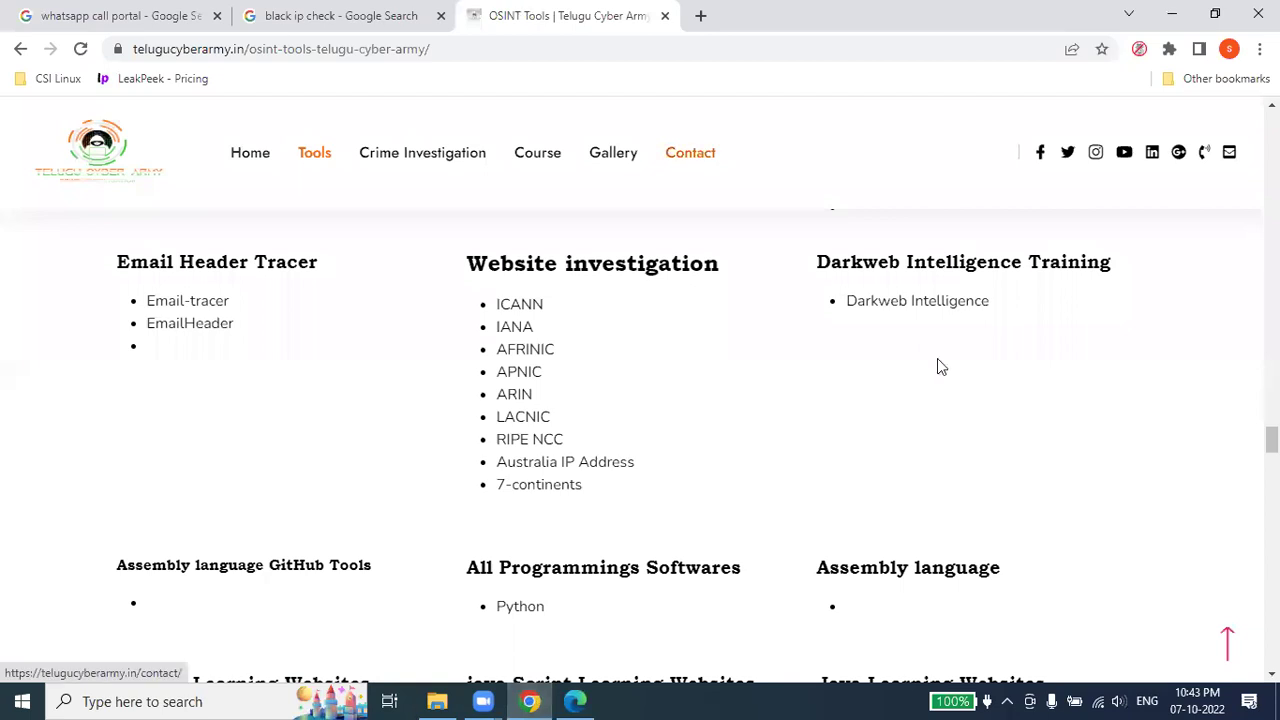
drag(1270, 440, 1270, 112)
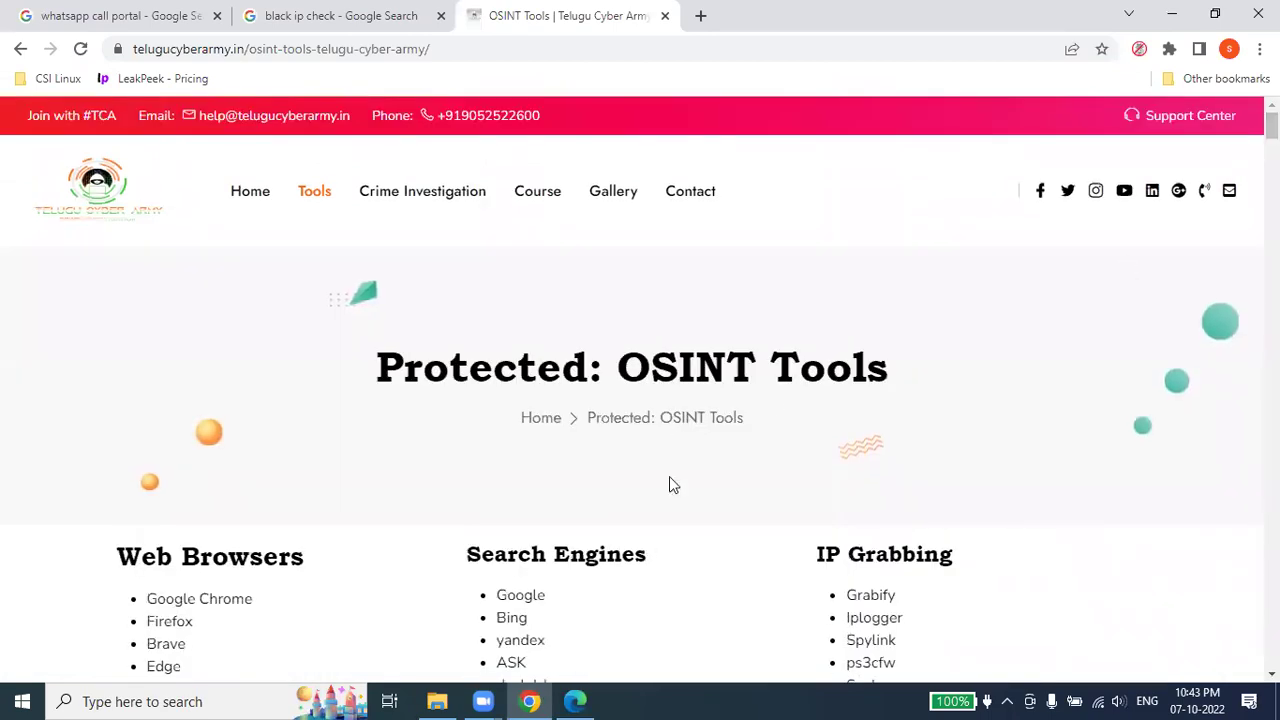
click(530, 197)
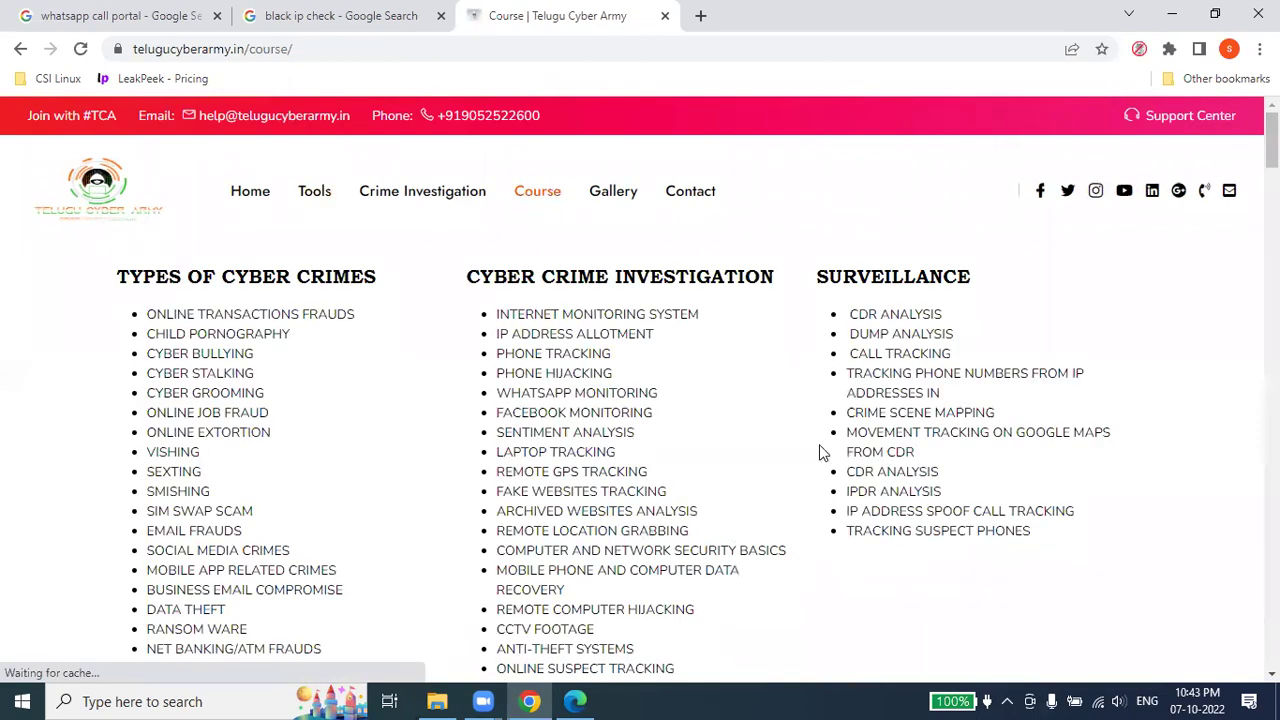
- Review the Course page topics, from cyber crimes and ethical hacking to digital forensics, lab setup and darknet investigations
scroll(851, 404, down, 7)
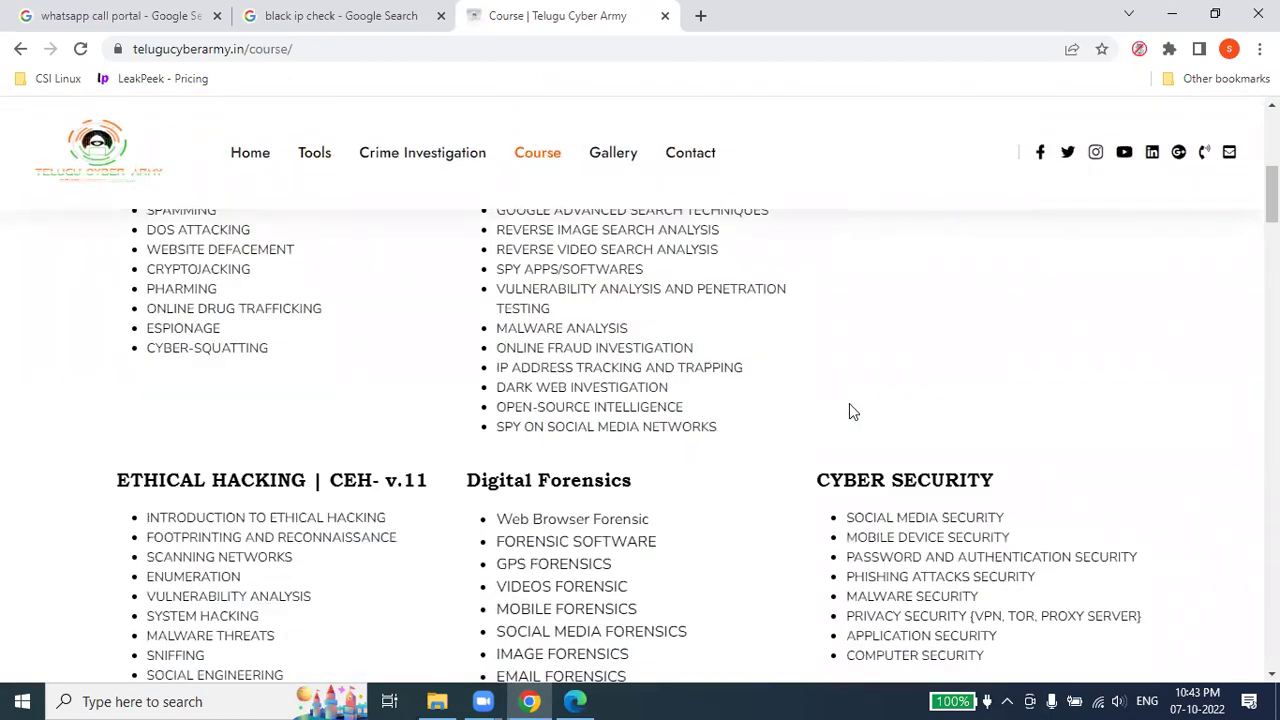
scroll(731, 415, down, 3)
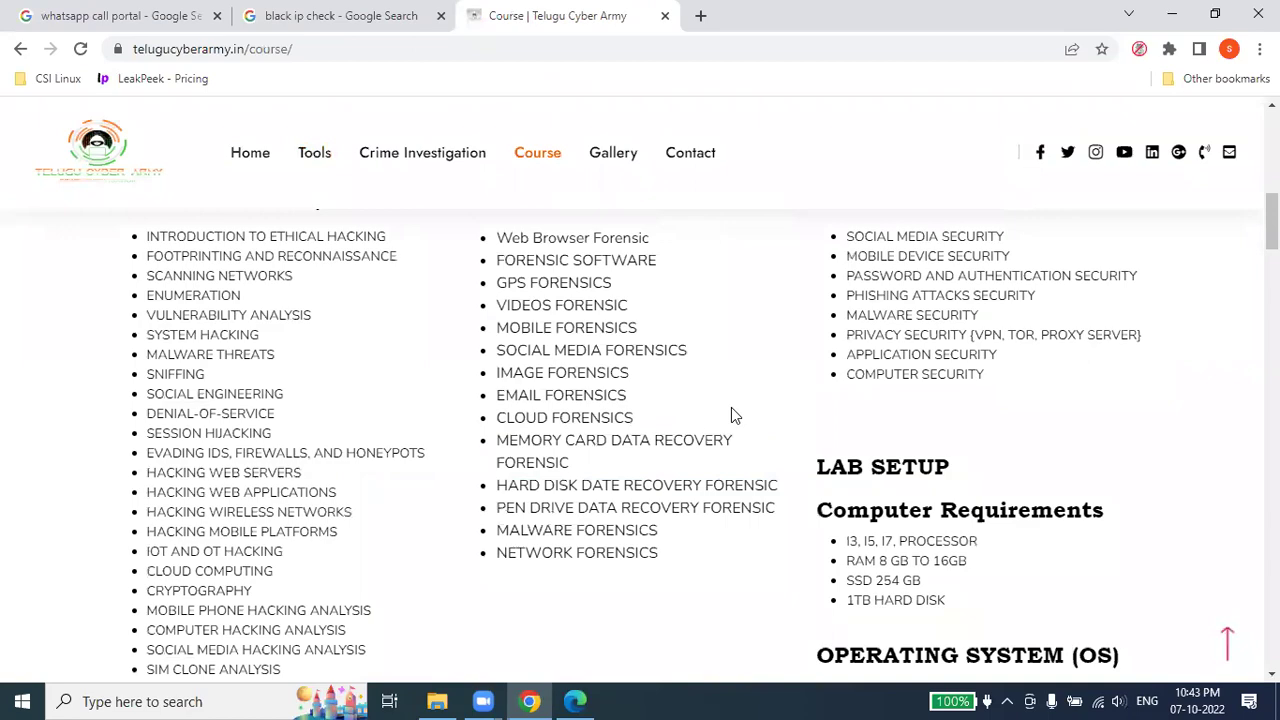
scroll(731, 410, down, 3)
scroll(731, 410, down, 3)
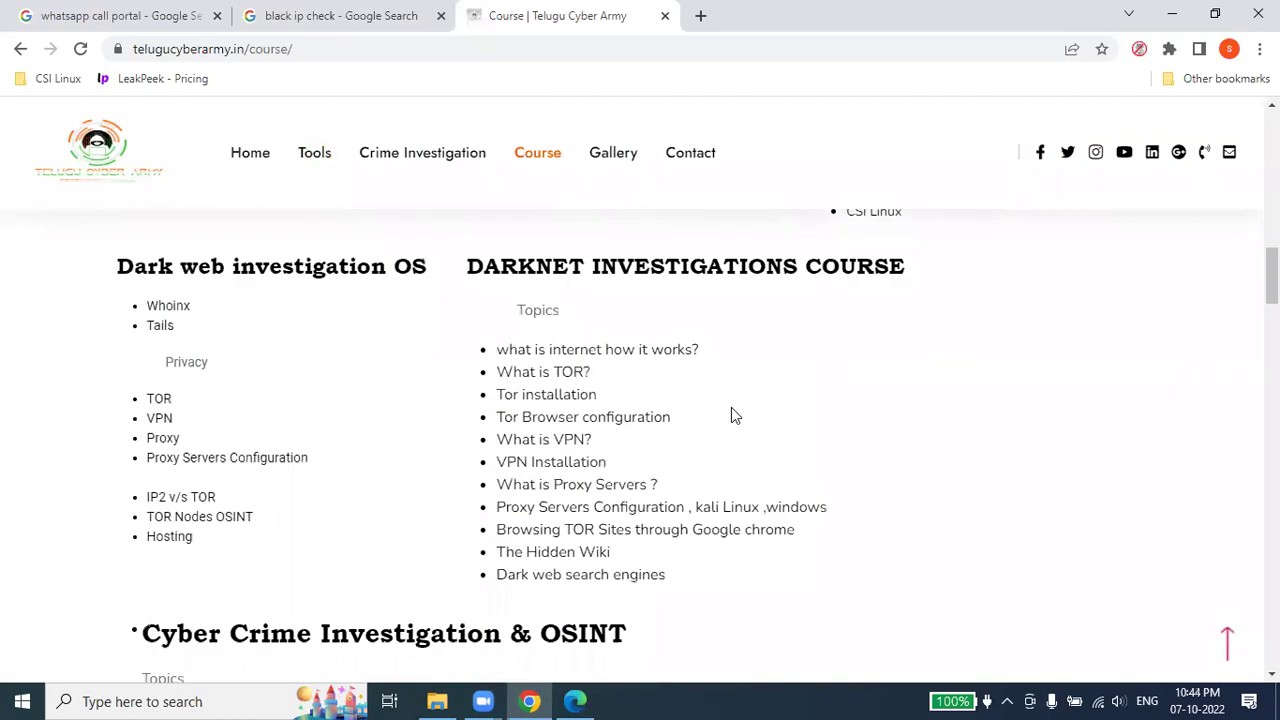
scroll(731, 415, down, 4)
scroll(731, 415, up, 5)
scroll(731, 415, up, 15)
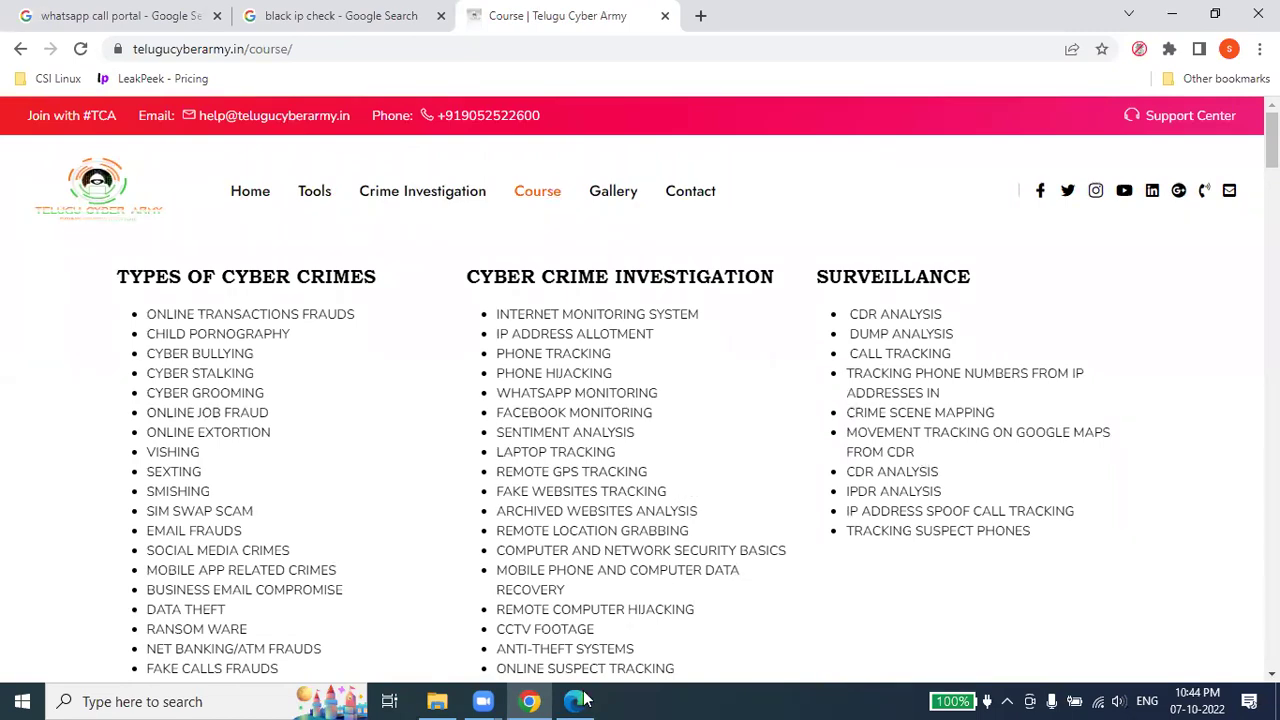
- Close the "black ip check" search tab, glance at the "whatsapp call portal" results, and minimize Chrome
click(441, 16)
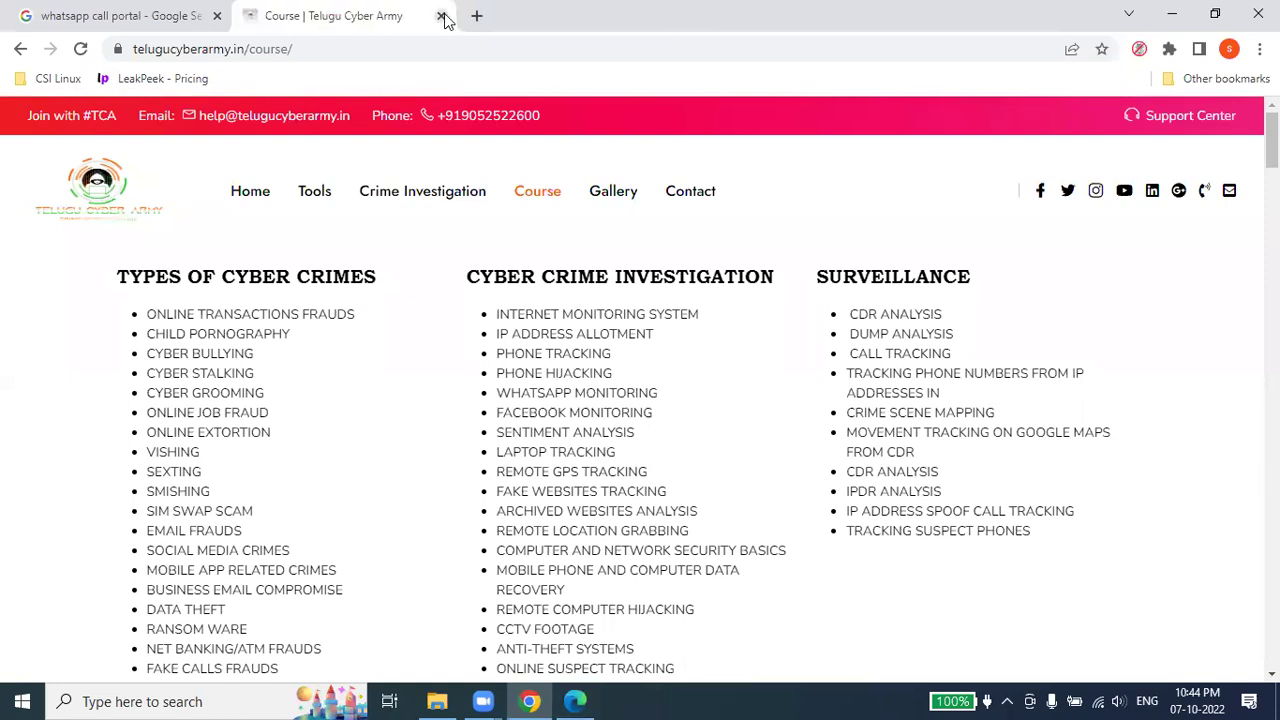
click(150, 15)
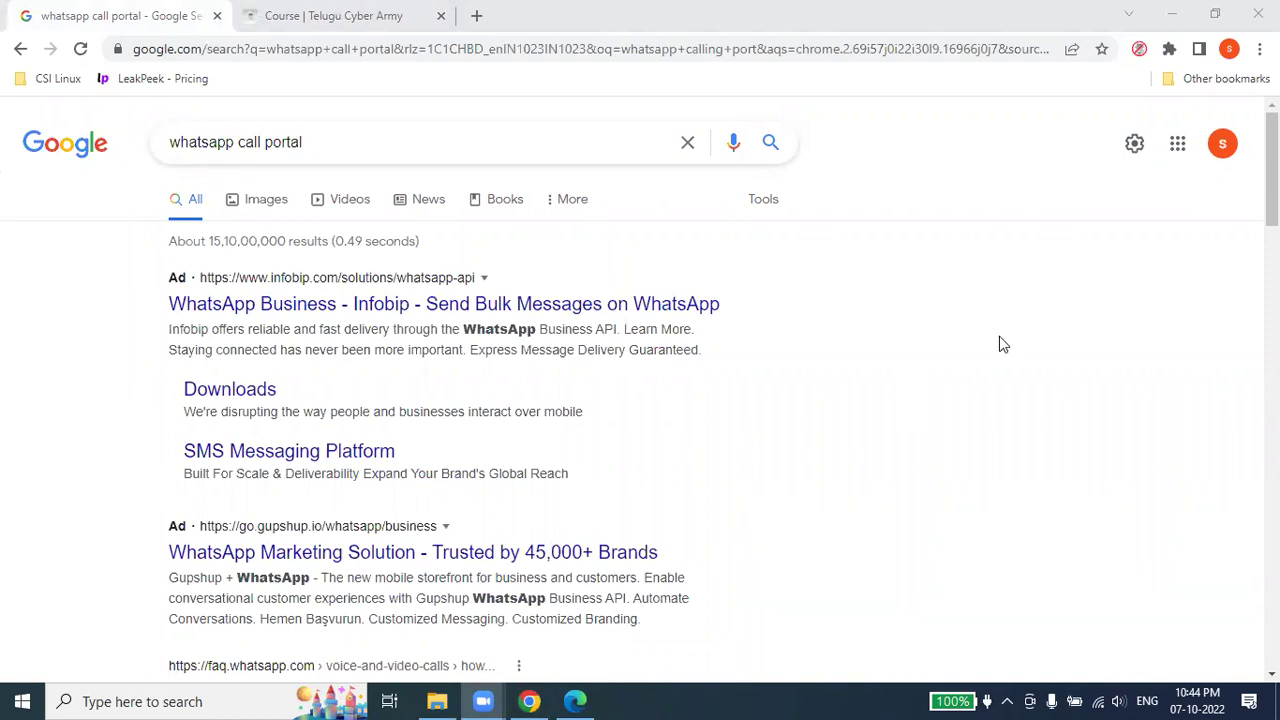
click(997, 343)
key(ctrl+Tab)
click(1176, 12)
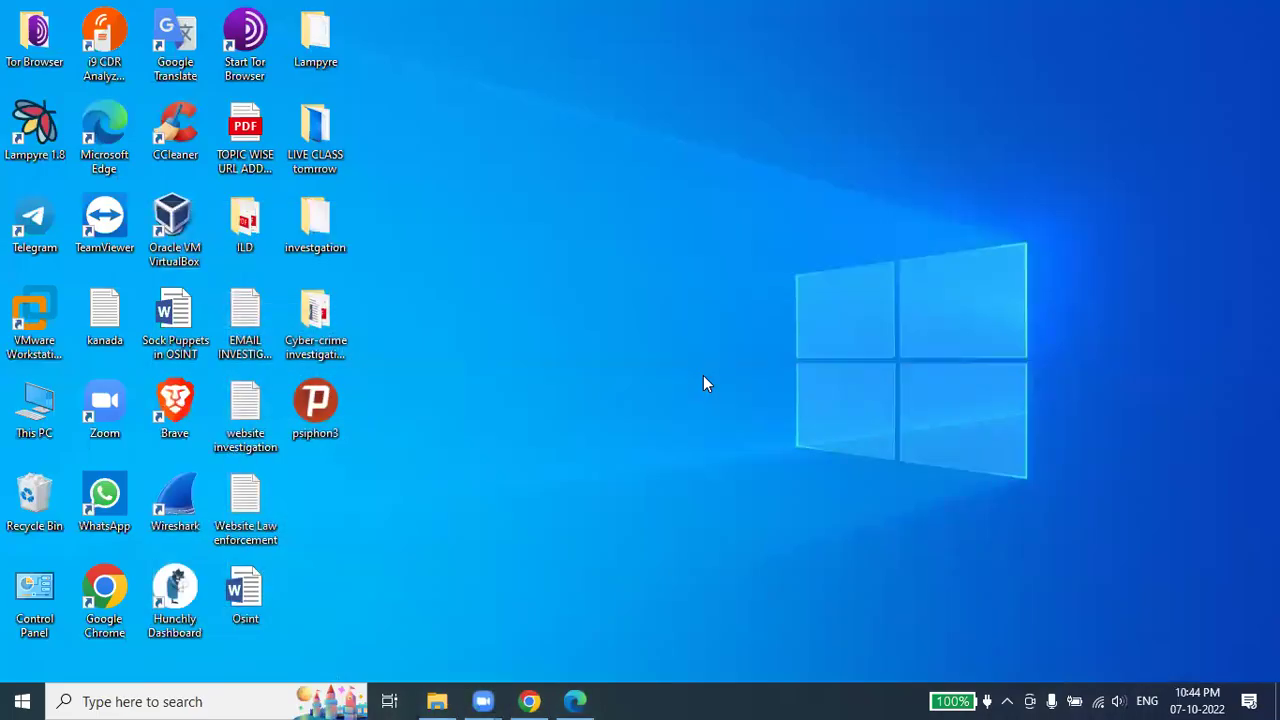
- Switch to the cyber-crime investigation training PDF in Edge and examine the computer requirements under Lab setup
click(578, 700)
scroll(770, 339, up, 15)
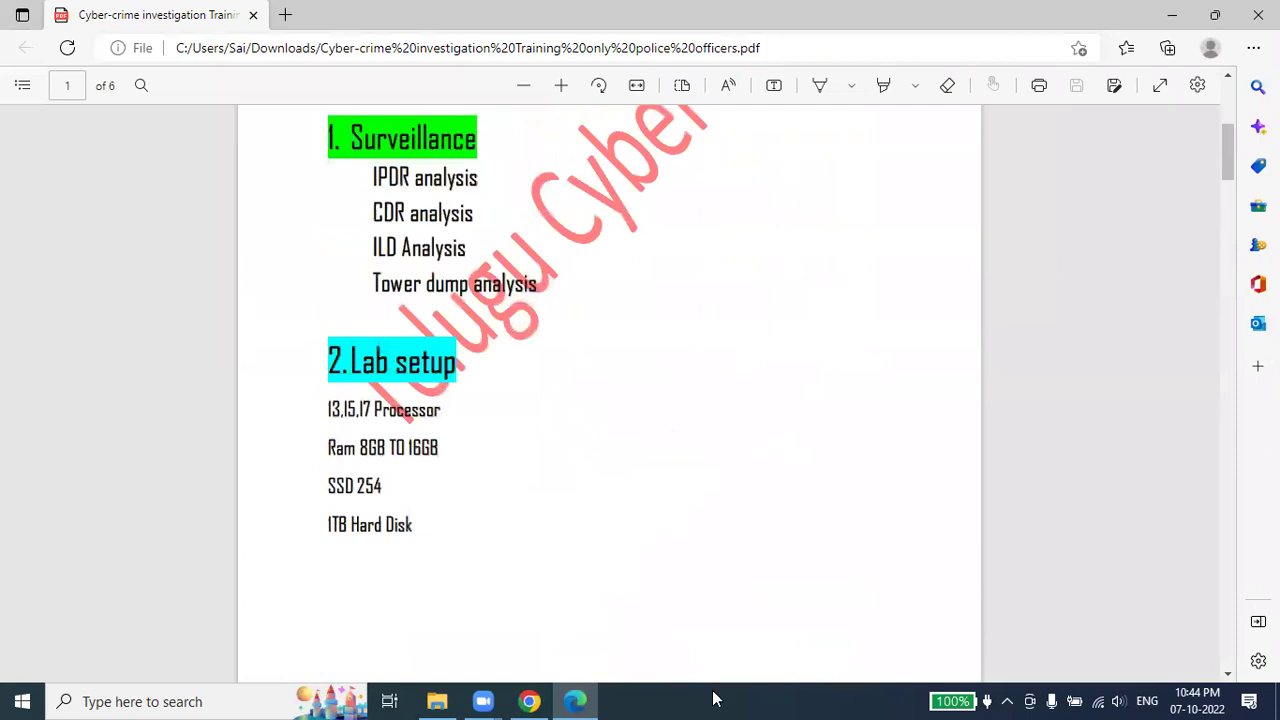
scroll(660, 400, down, 1)
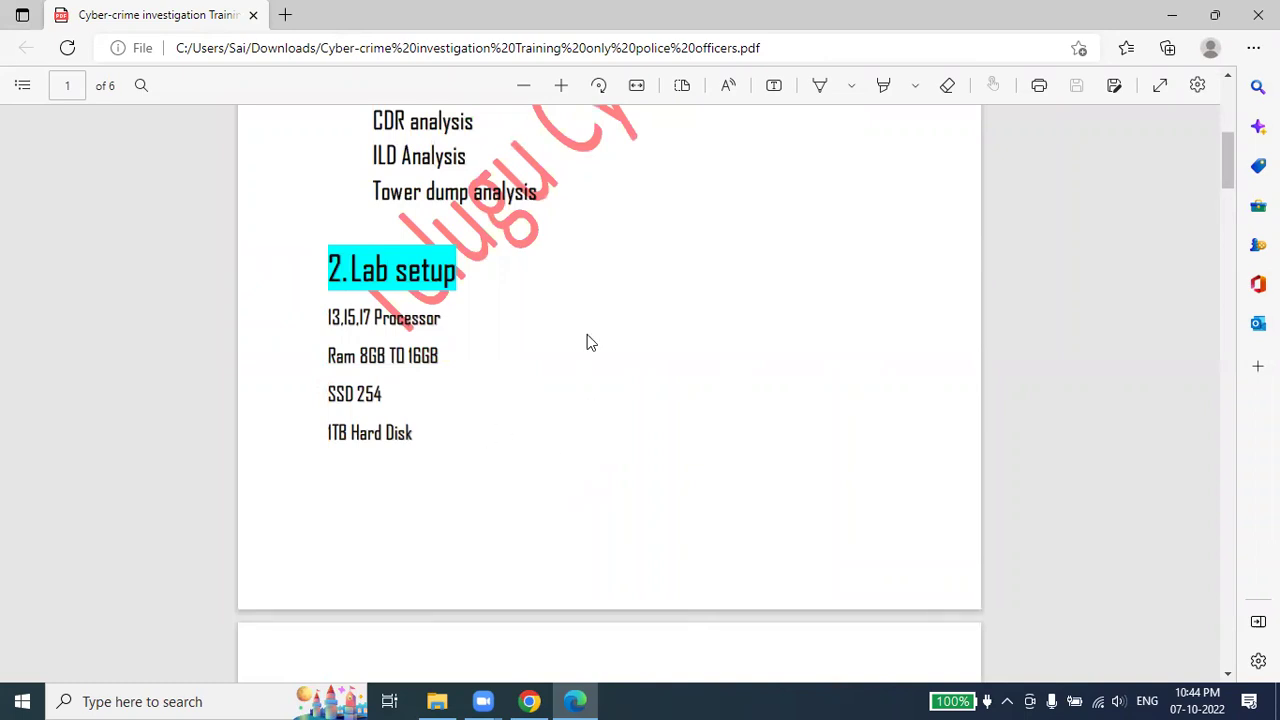
drag(326, 305, 451, 434)
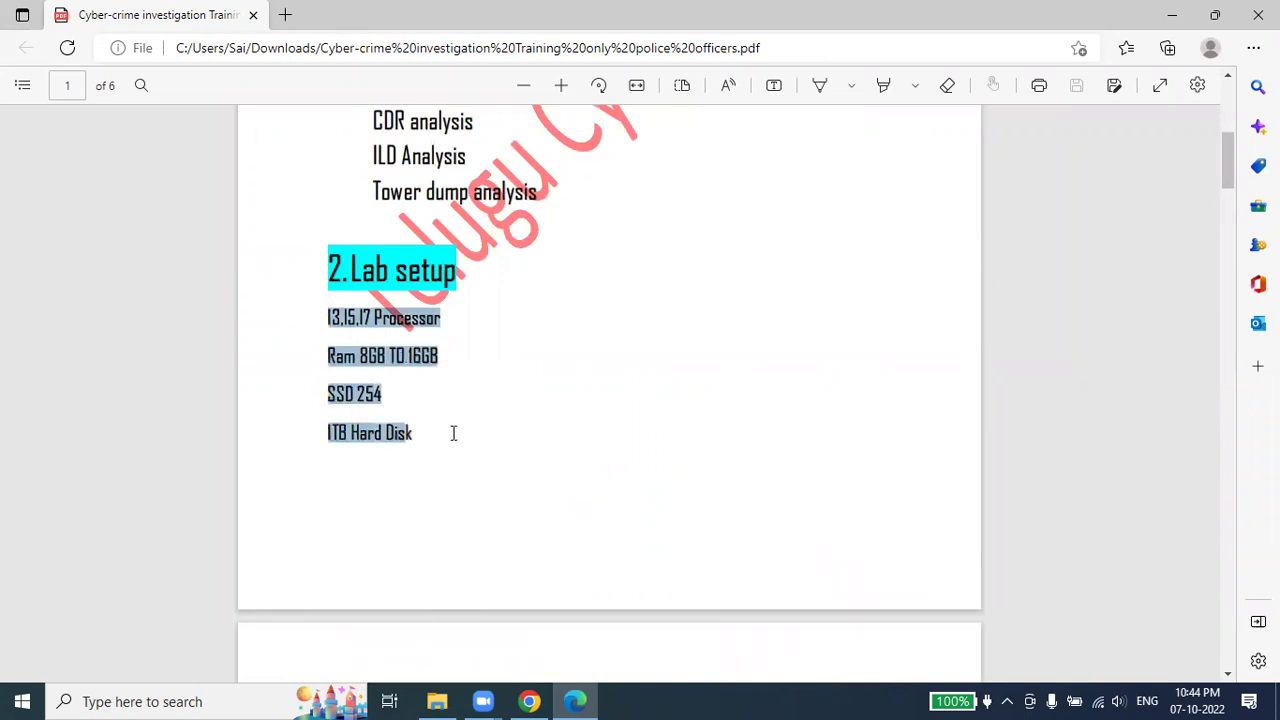
click(556, 495)
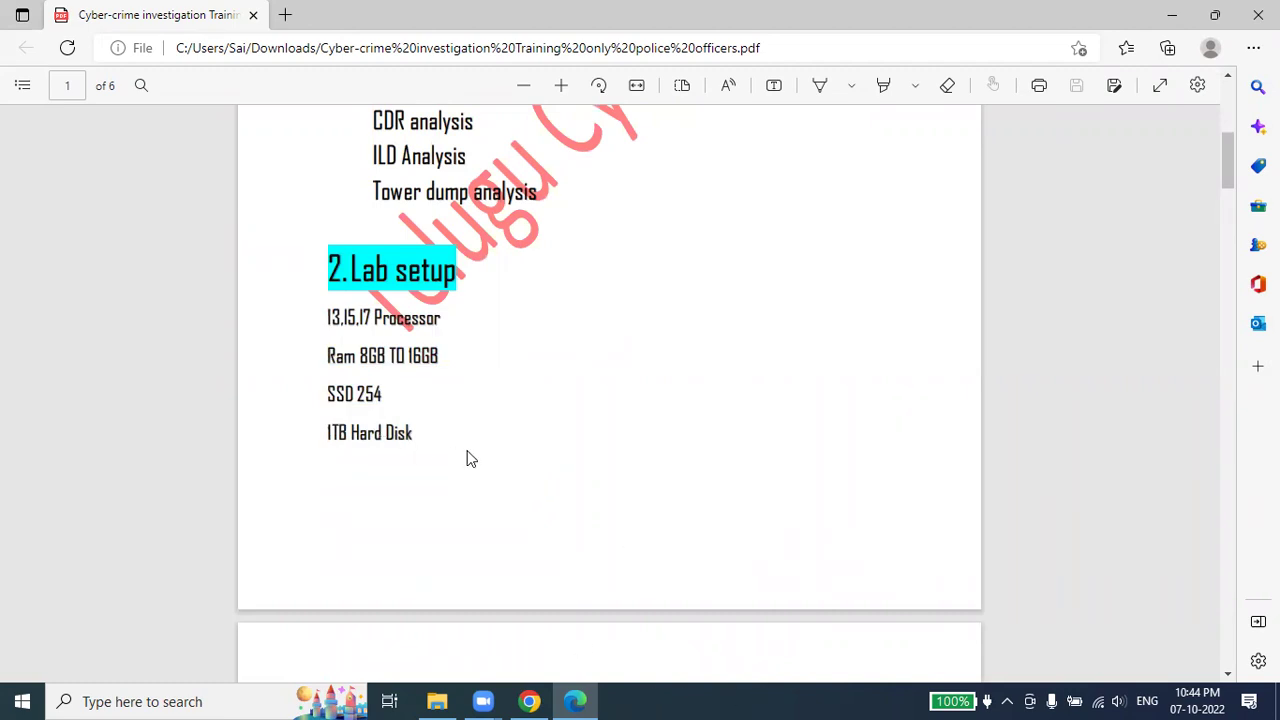
- Review the PDF's operating system, Digital Forensics and Dark web Investigation topics, and minimize Edge
scroll(609, 403, down, 10)
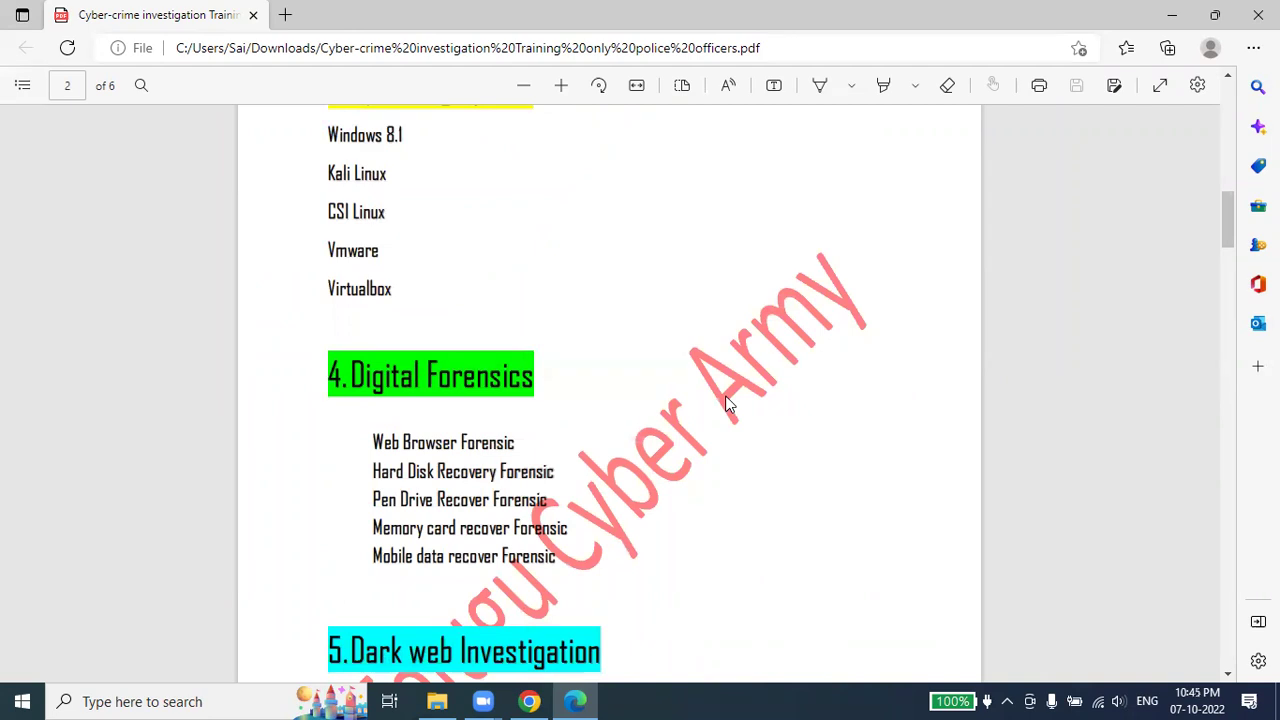
scroll(729, 404, down, 1)
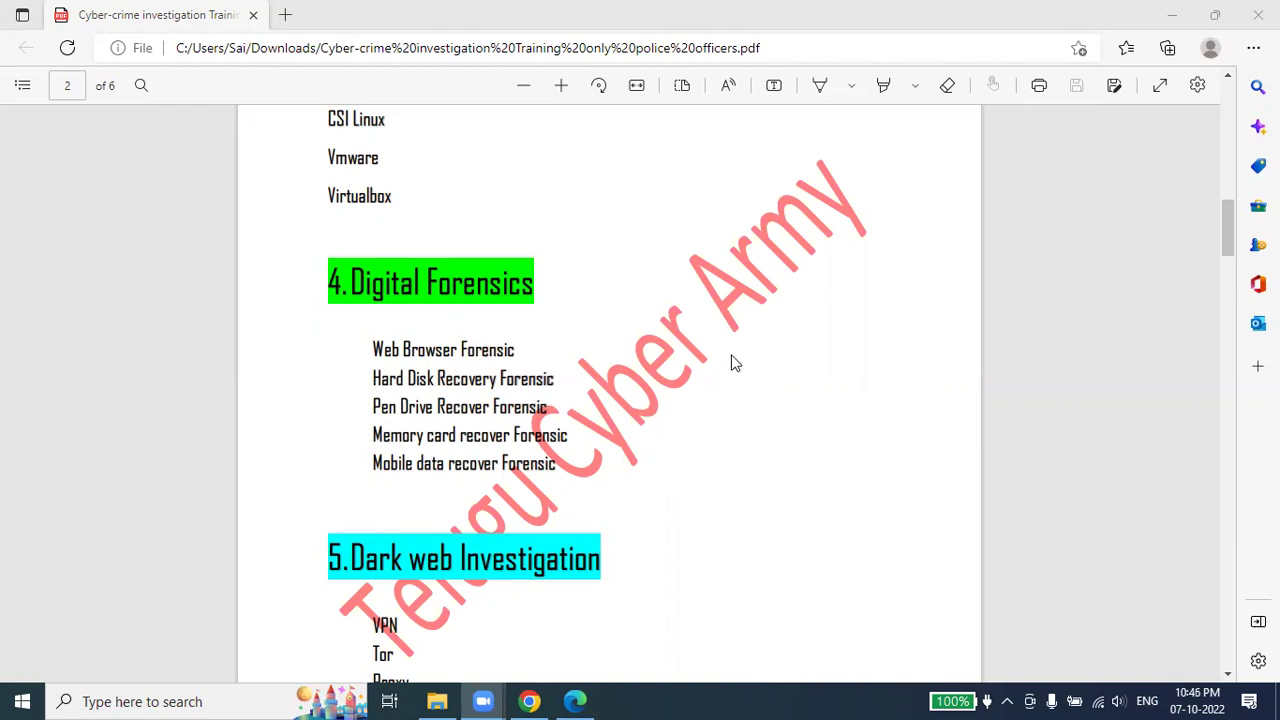
scroll(731, 362, down, 2)
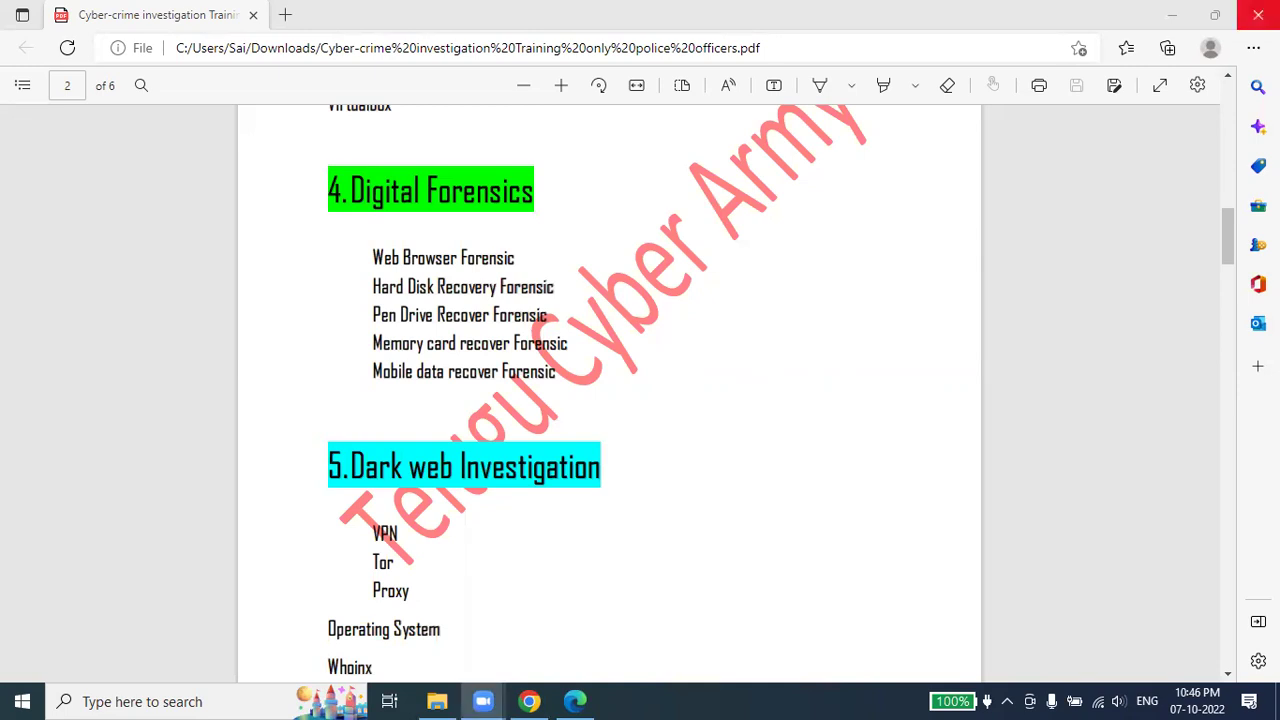
click(1173, 19)
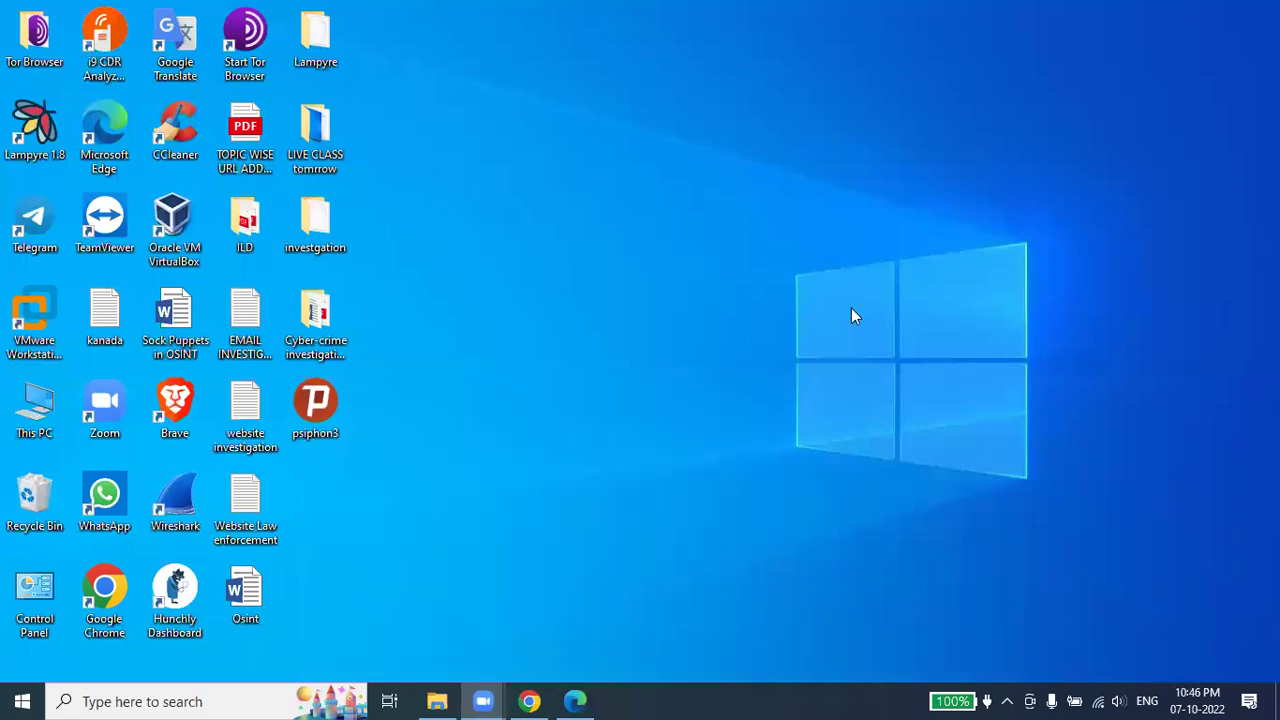
- Open the bookmarked LeakPeek pricing page in a new Chrome tab, examine its membership plans, and minimize Chrome
click(529, 701)
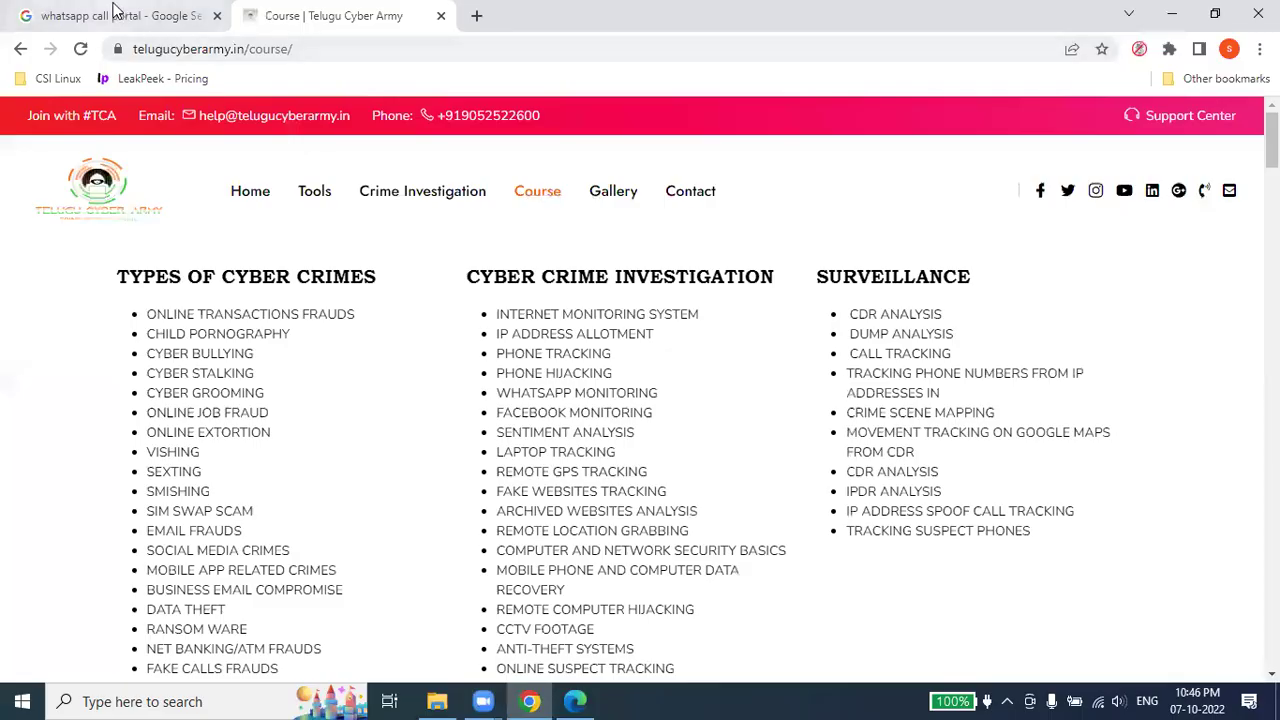
click(476, 16)
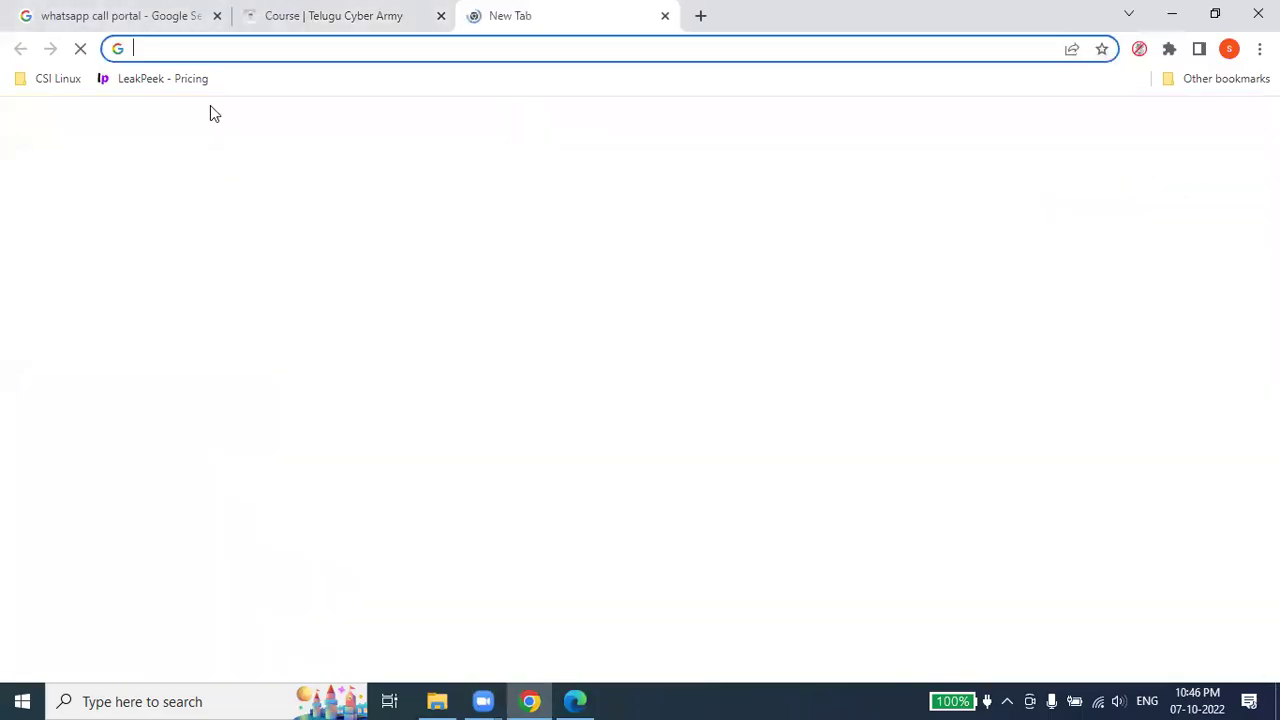
click(157, 79)
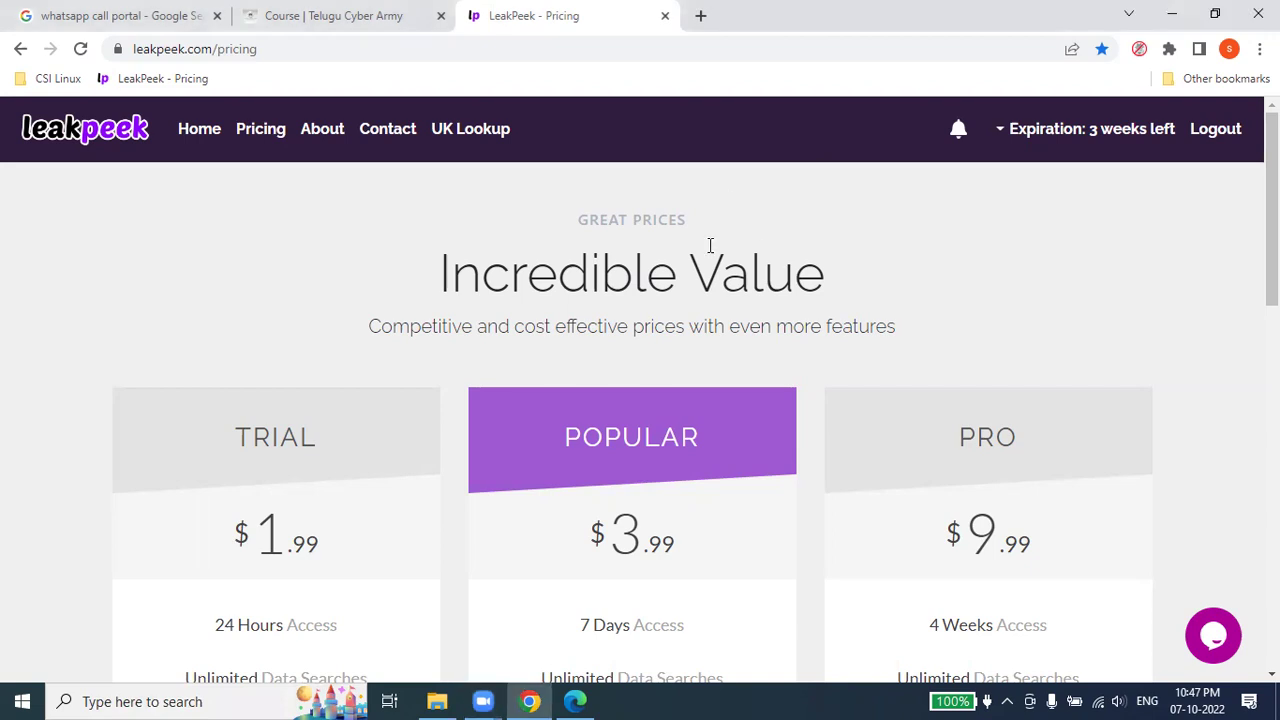
scroll(940, 471, down, 5)
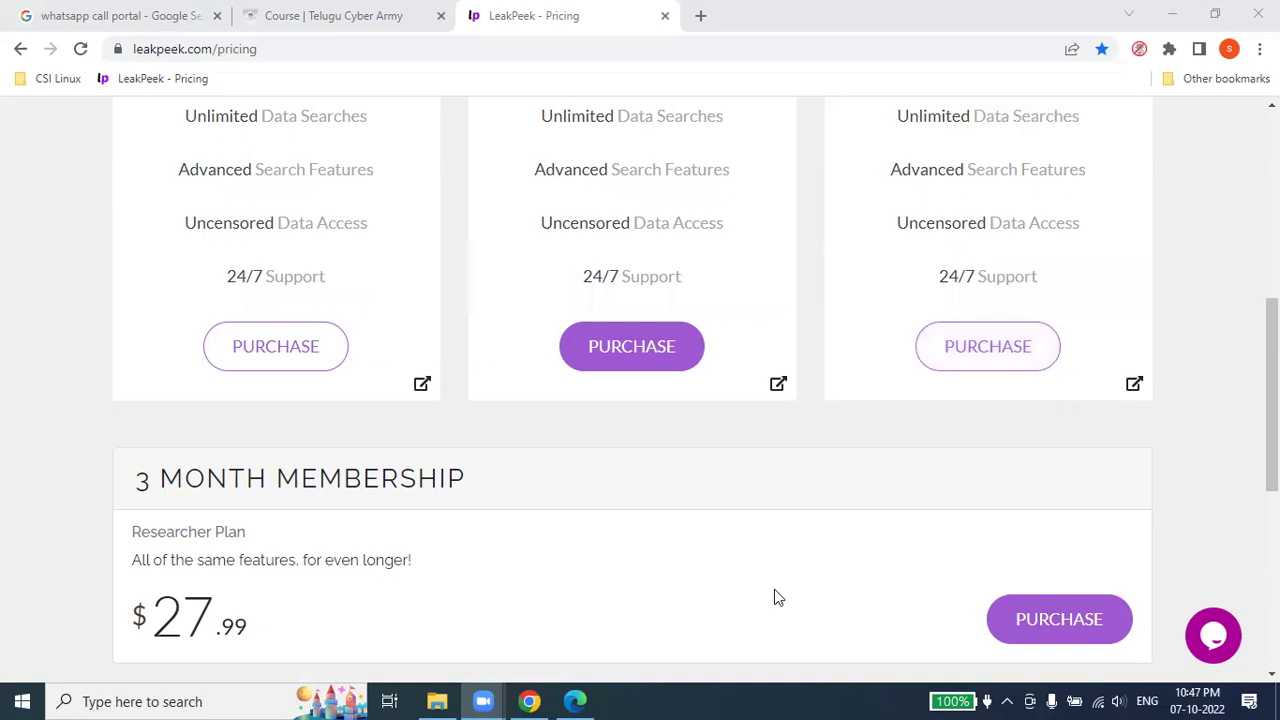
click(1172, 14)
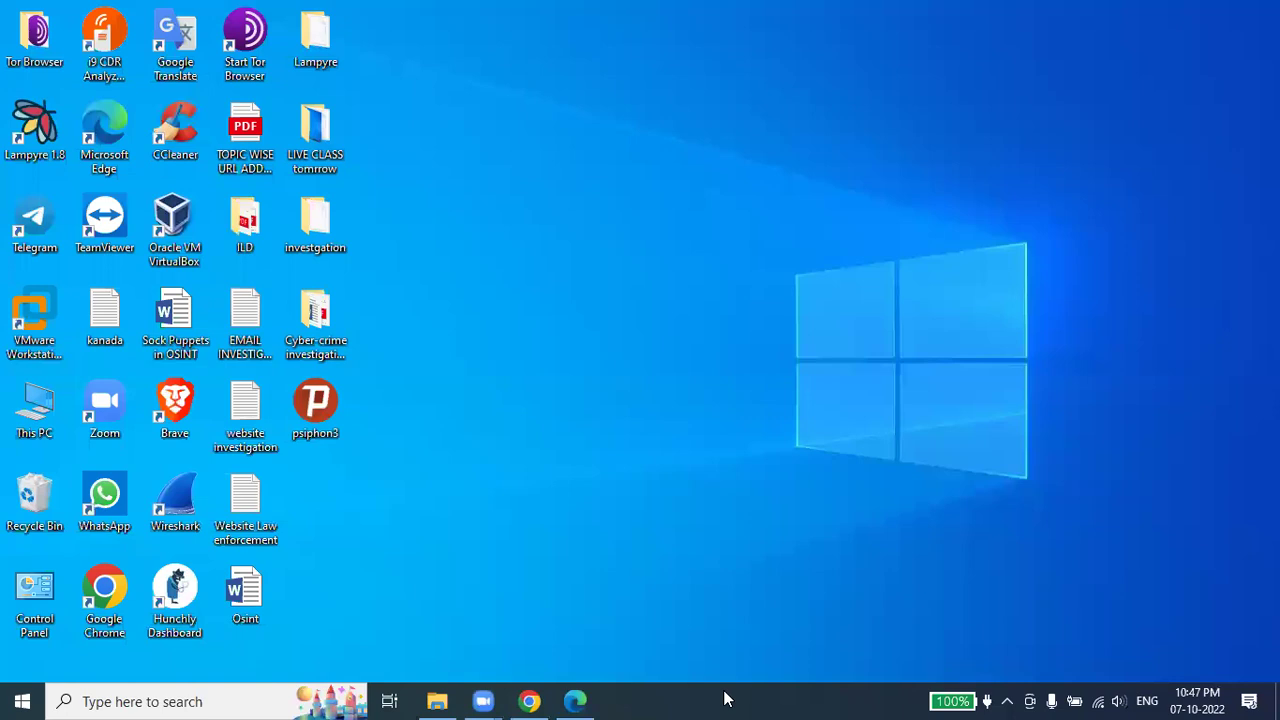
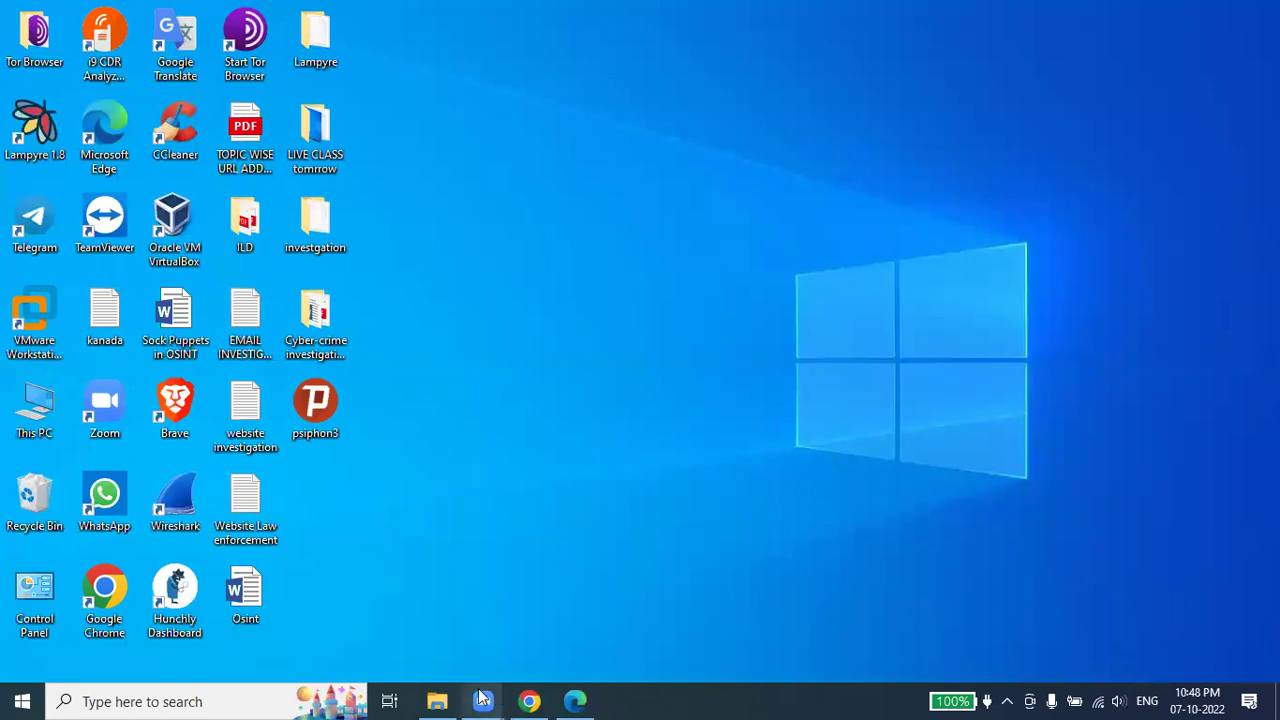
- Restore Chrome and return to the Telugu Cyber Army Course page
click(531, 701)
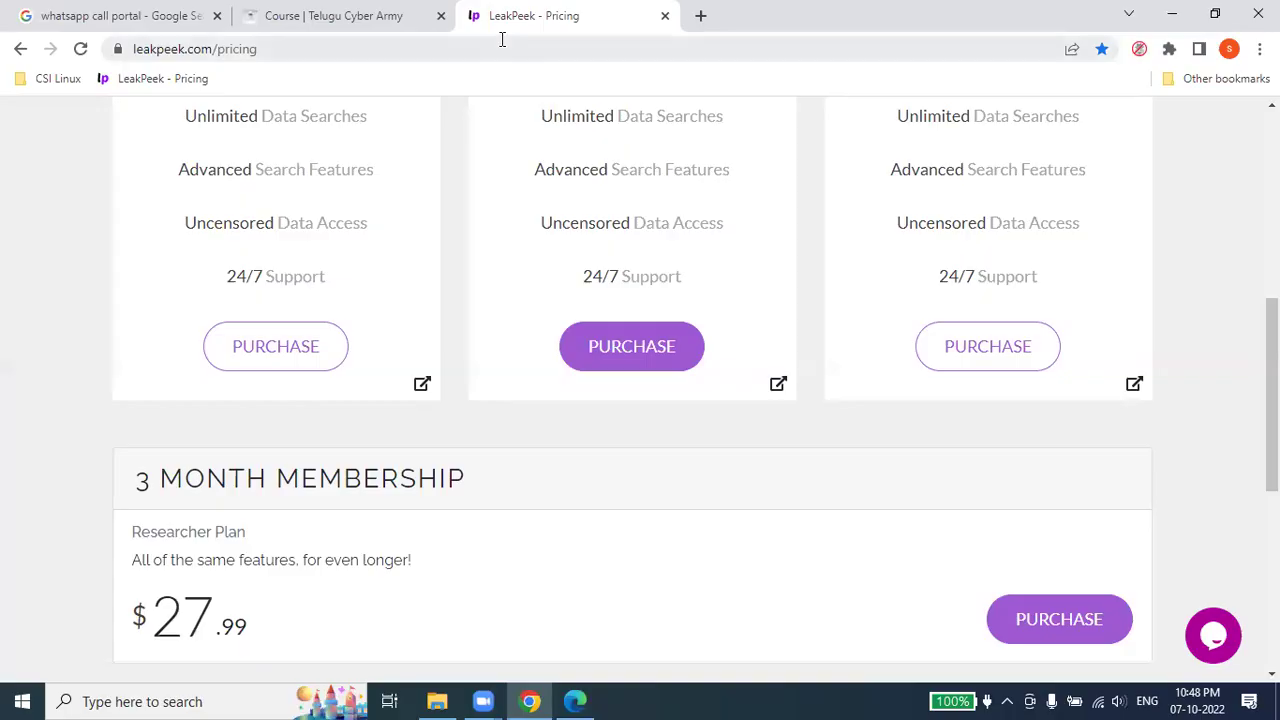
click(276, 8)
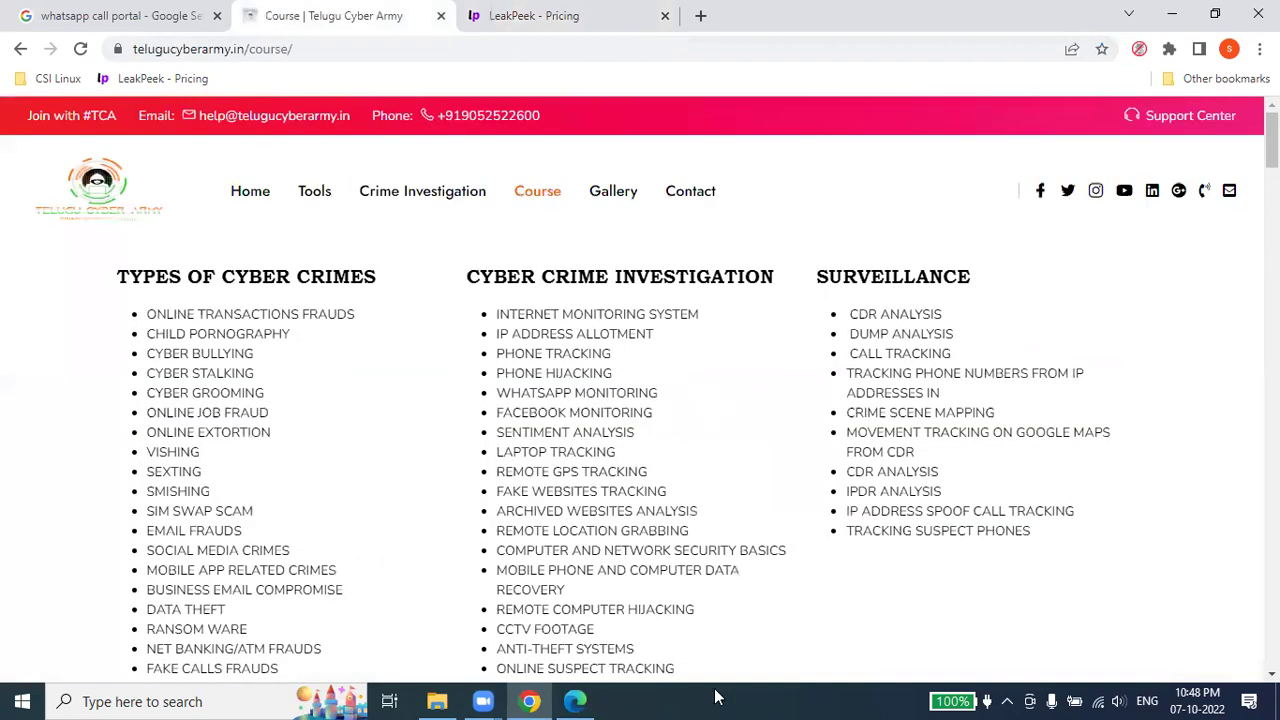